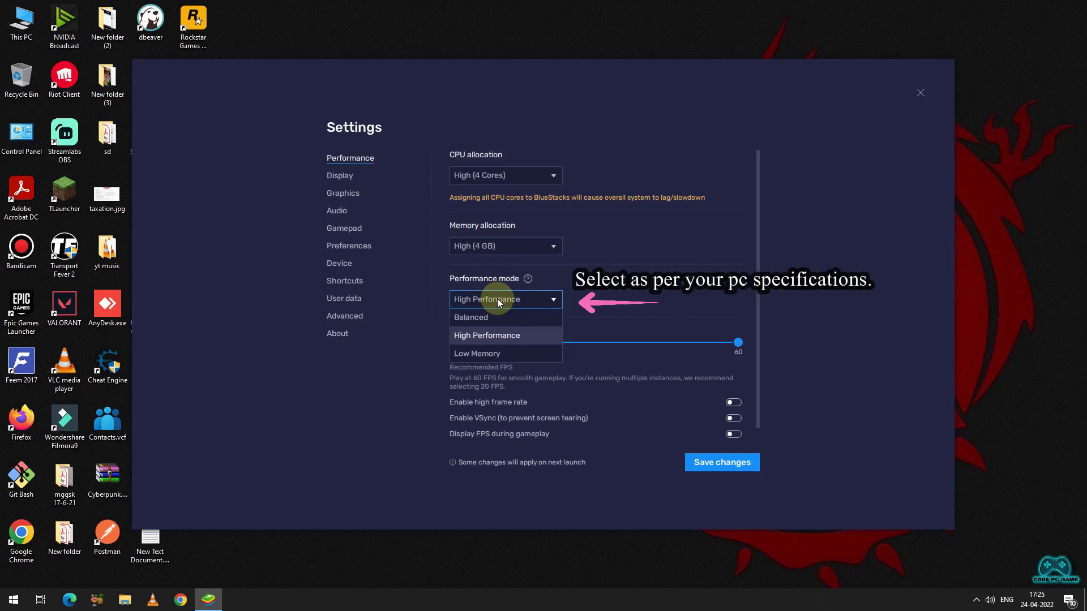
# Try the Low Memory performance mode and return the setting to High Performance
pyautogui.click(487, 355)
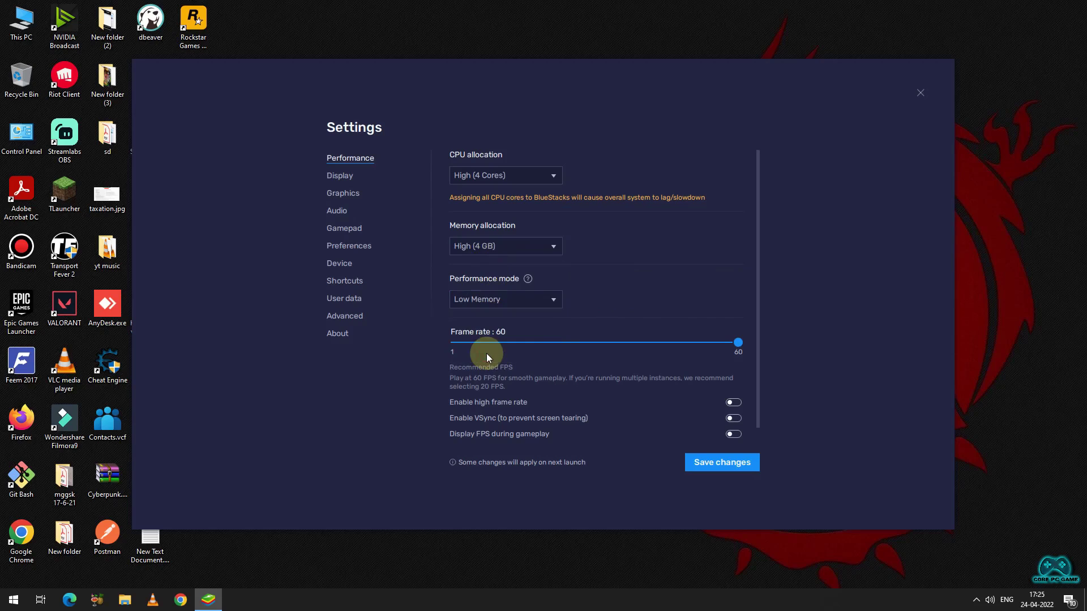
pyautogui.click(507, 300)
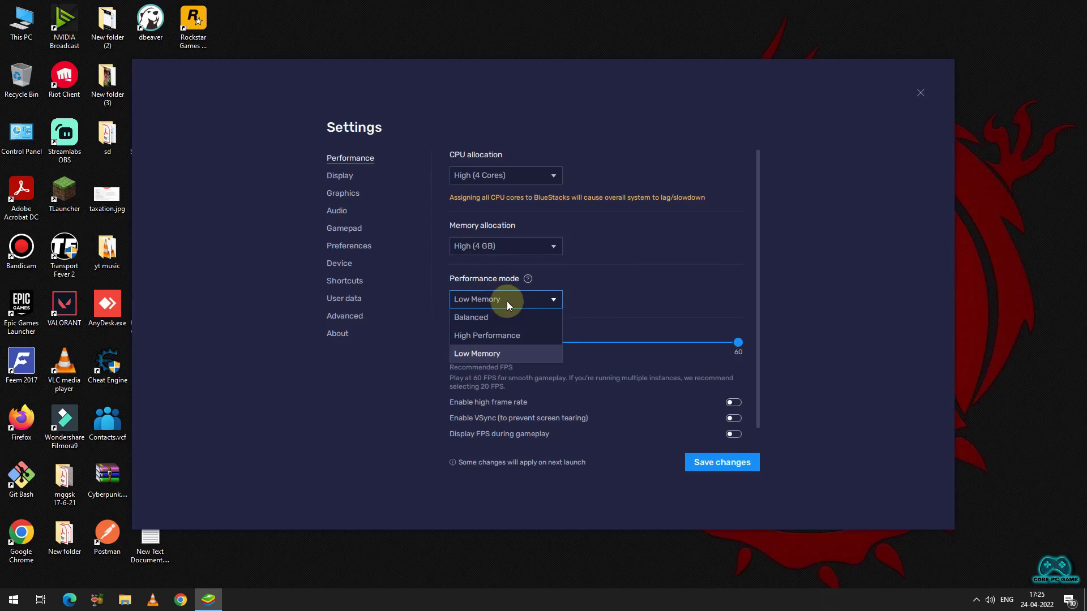
pyautogui.click(488, 335)
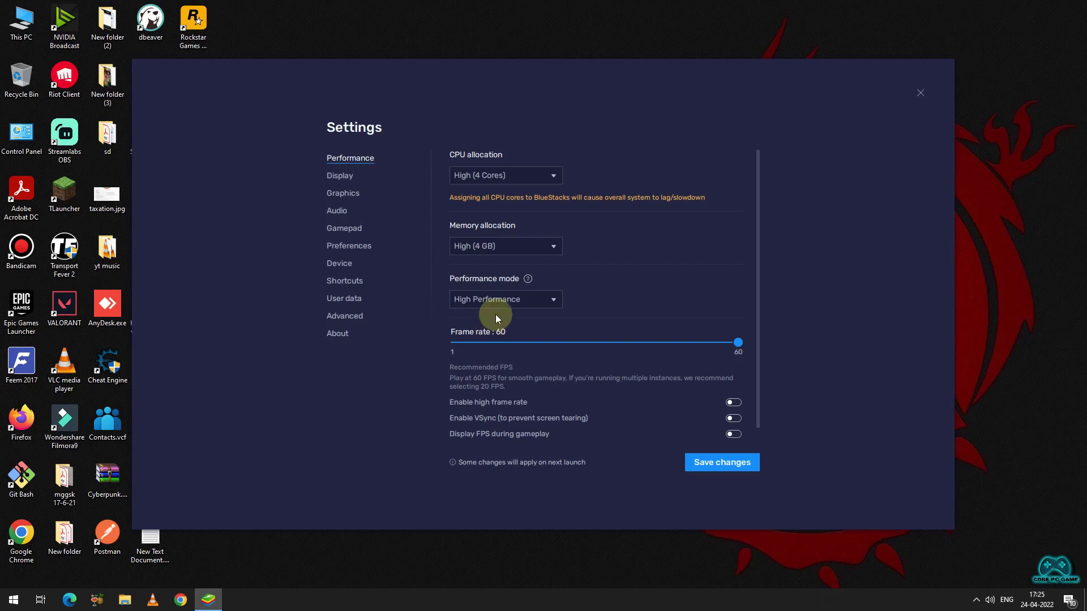
pyautogui.click(514, 300)
pyautogui.click(499, 353)
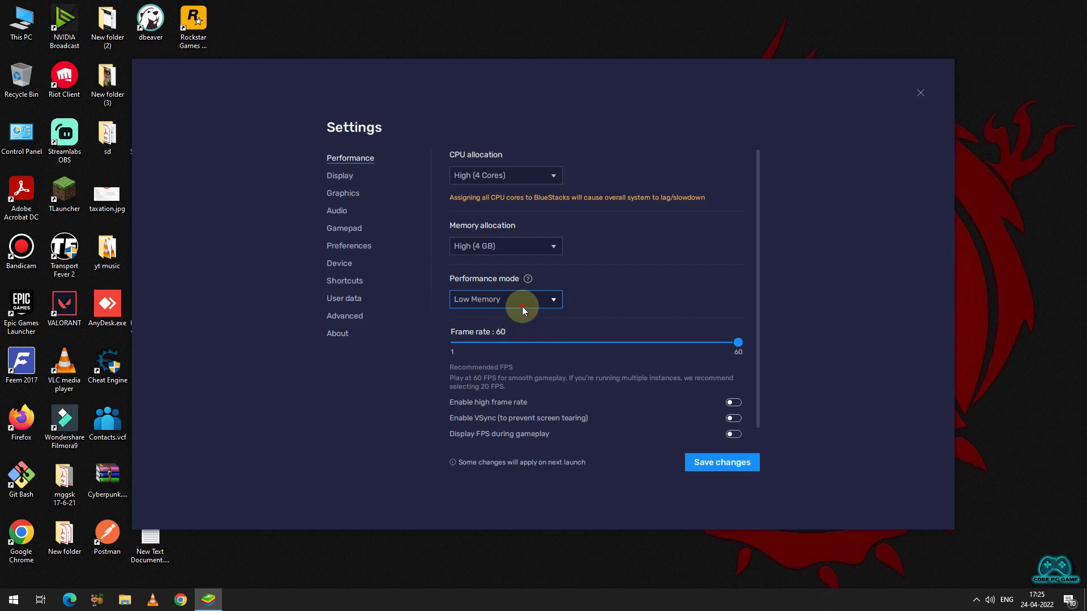
pyautogui.click(517, 300)
pyautogui.click(507, 336)
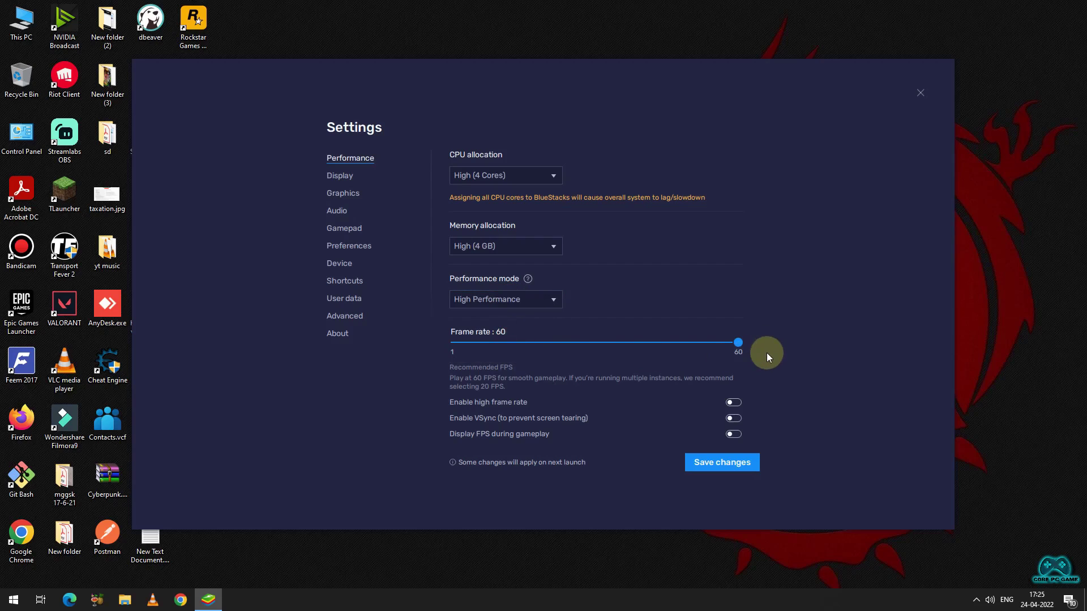
# Enable high frame rate, set the frame rate to 240, and turn on the FPS display during gameplay
pyautogui.click(733, 404)
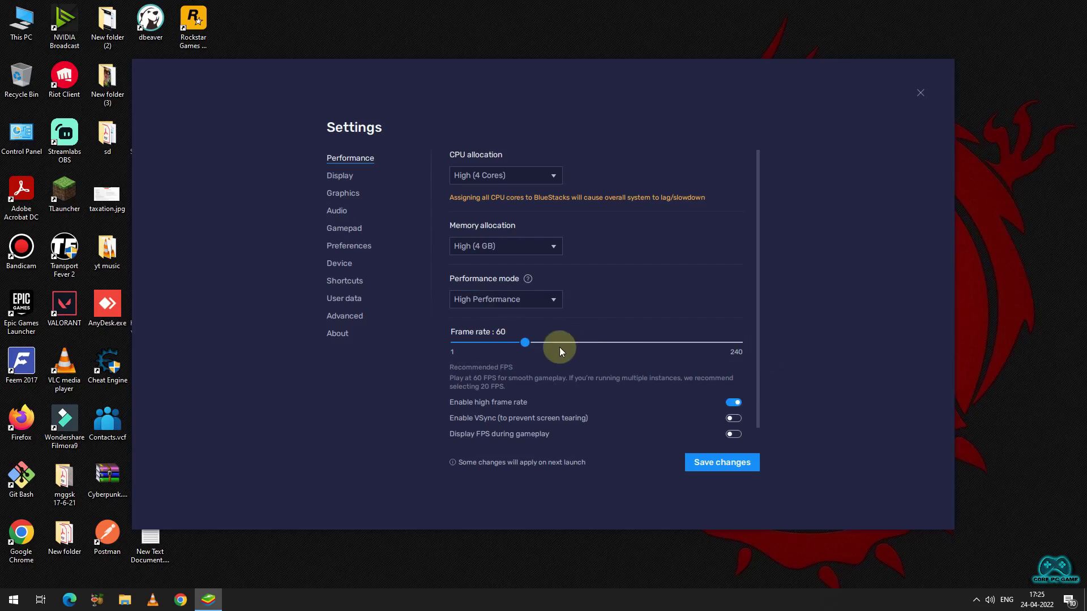
pyautogui.moveTo(526, 343); pyautogui.dragTo(754, 346)
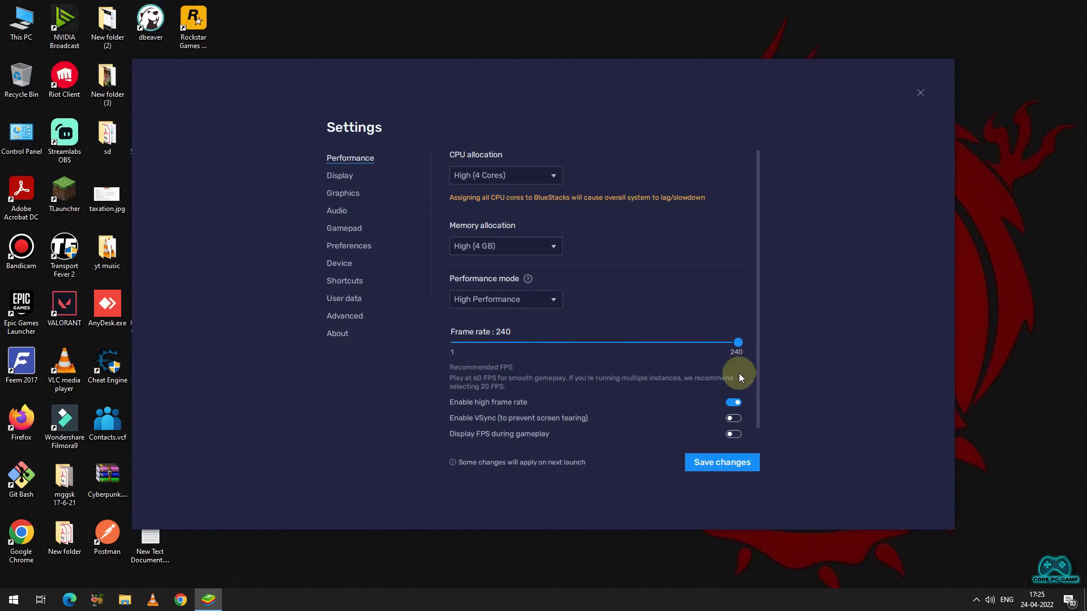
pyautogui.click(733, 434)
# Save the changed performance settings and restart BlueStacks to apply them
pyautogui.click(344, 178)
pyautogui.click(622, 274)
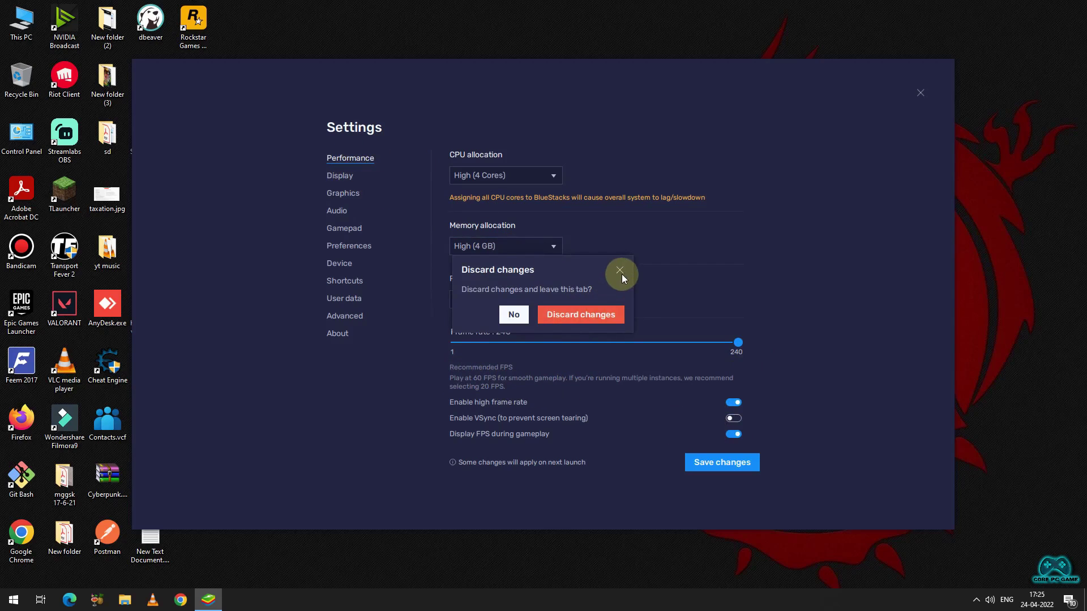
pyautogui.click(737, 470)
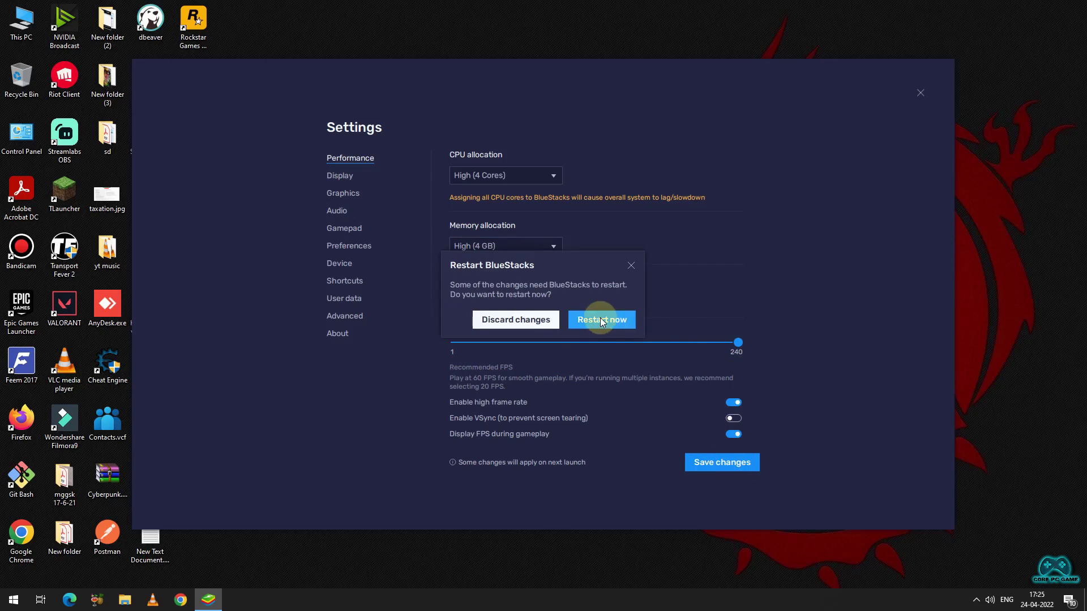
pyautogui.click(607, 321)
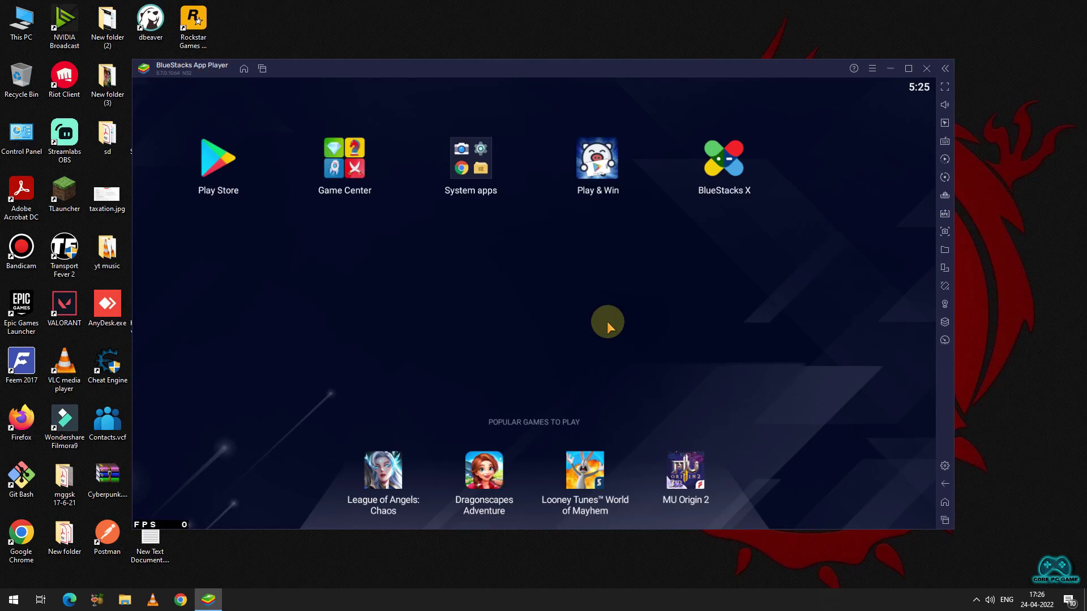
# Reopen the settings and review every category from Display, Graphics and Audio through Device, User data, Advanced and About
pyautogui.click(874, 73)
pyautogui.click(837, 88)
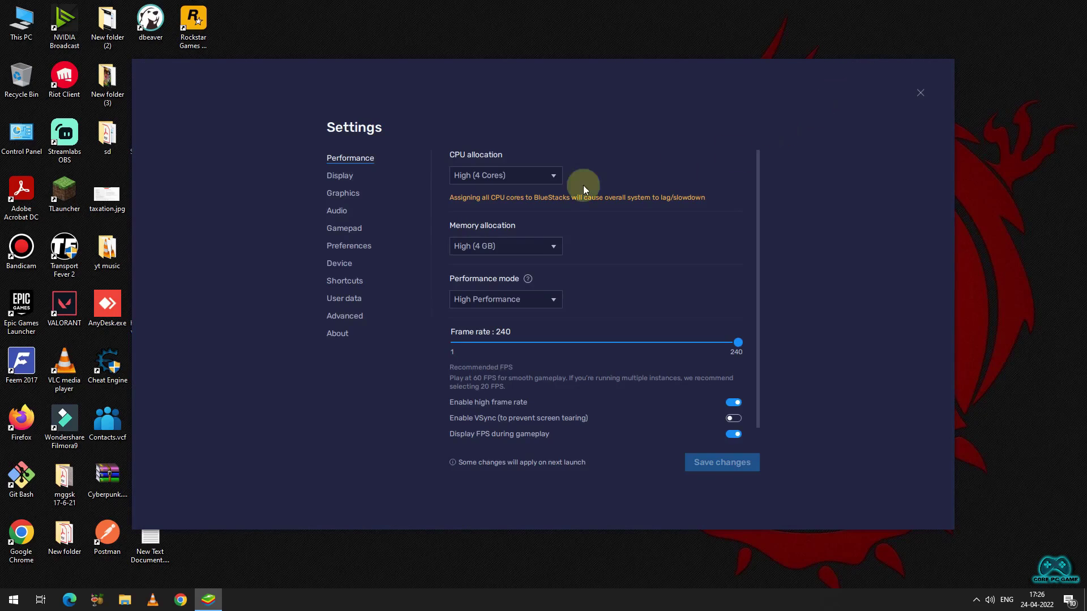
pyautogui.click(339, 176)
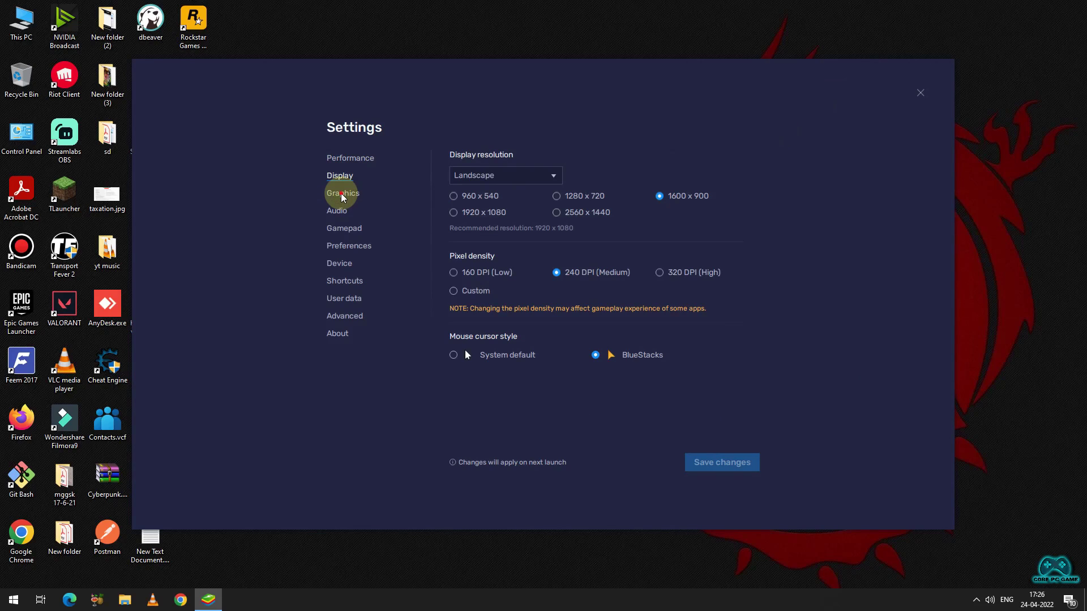
pyautogui.click(342, 195)
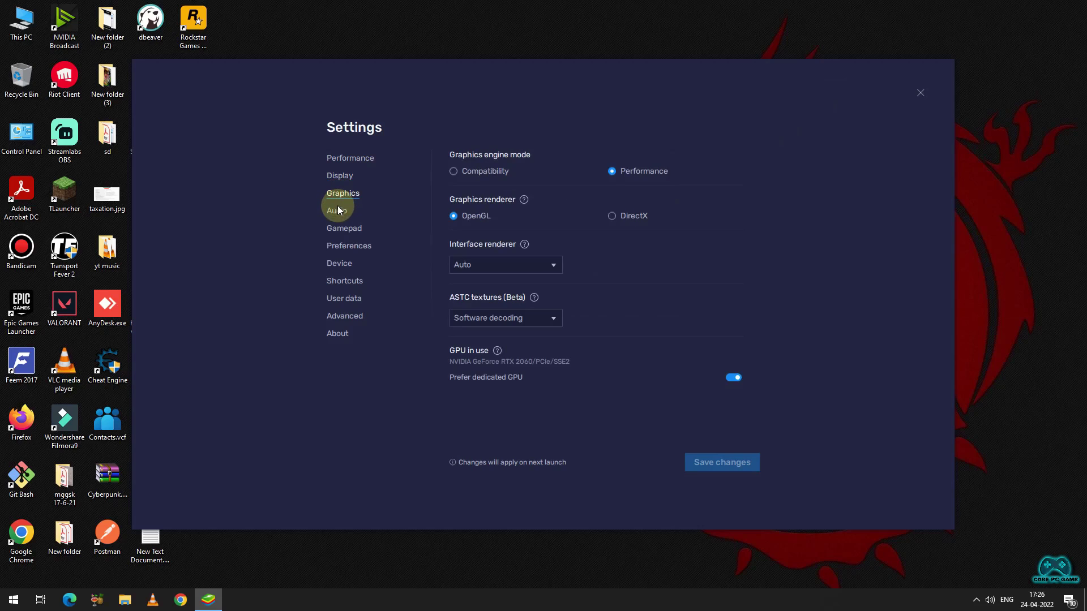
pyautogui.click(337, 212)
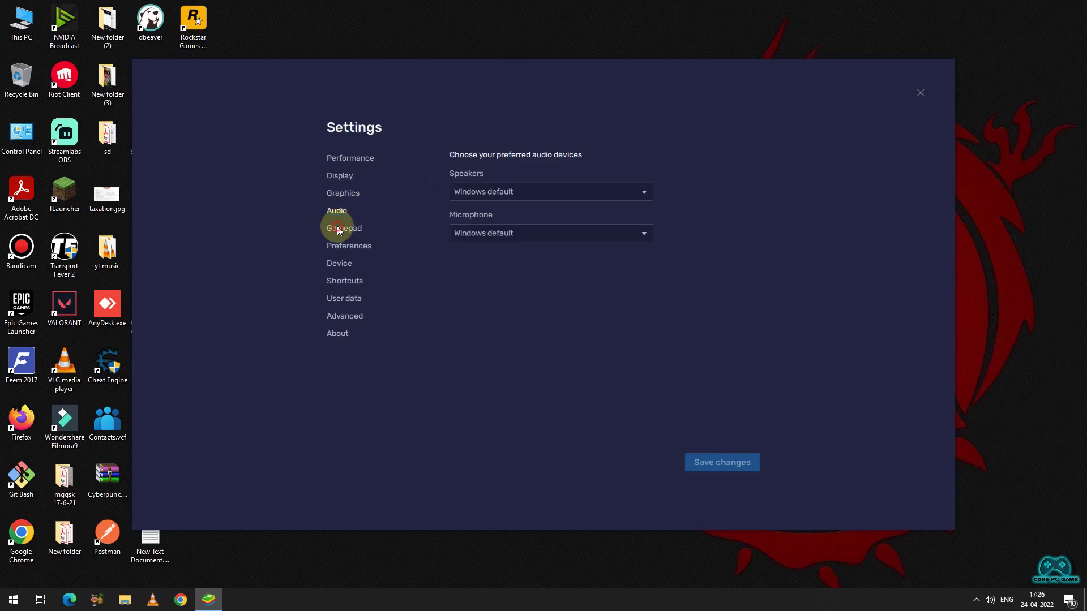
pyautogui.click(338, 228)
pyautogui.click(336, 247)
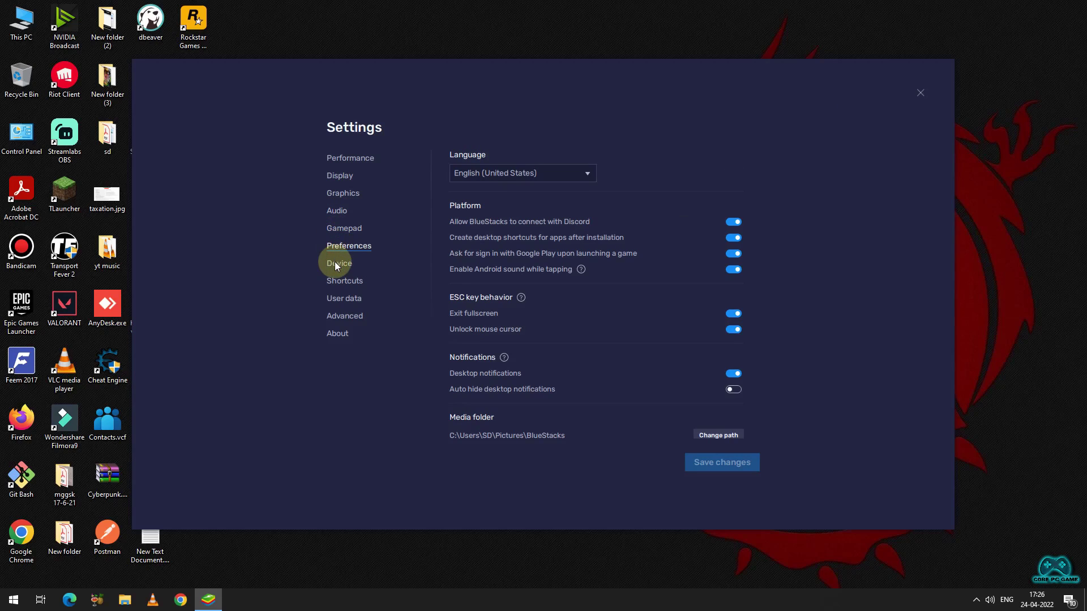
pyautogui.click(334, 262)
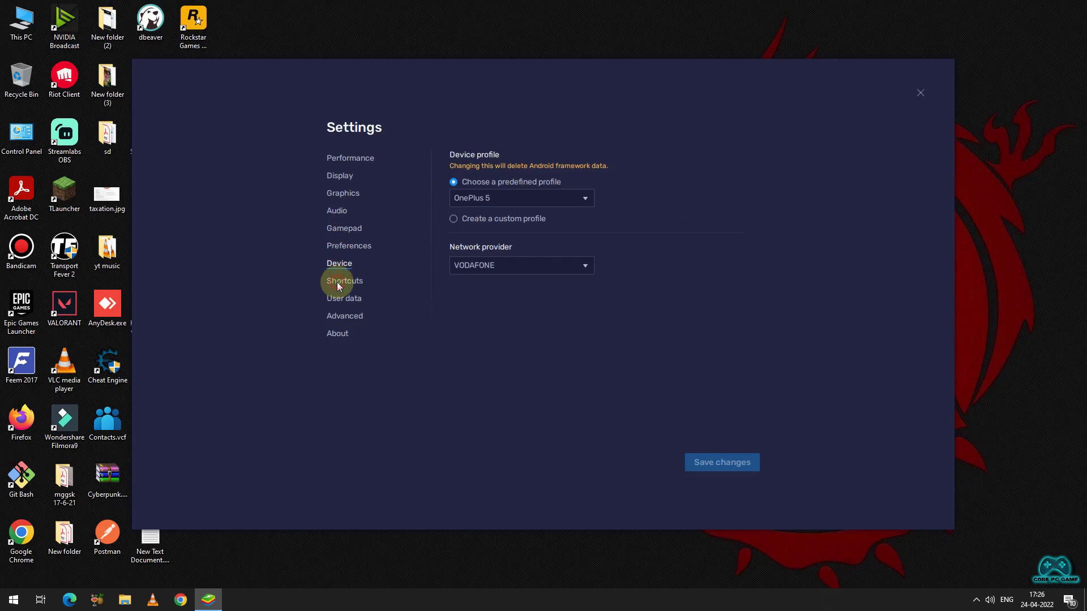
pyautogui.click(339, 284)
pyautogui.click(341, 299)
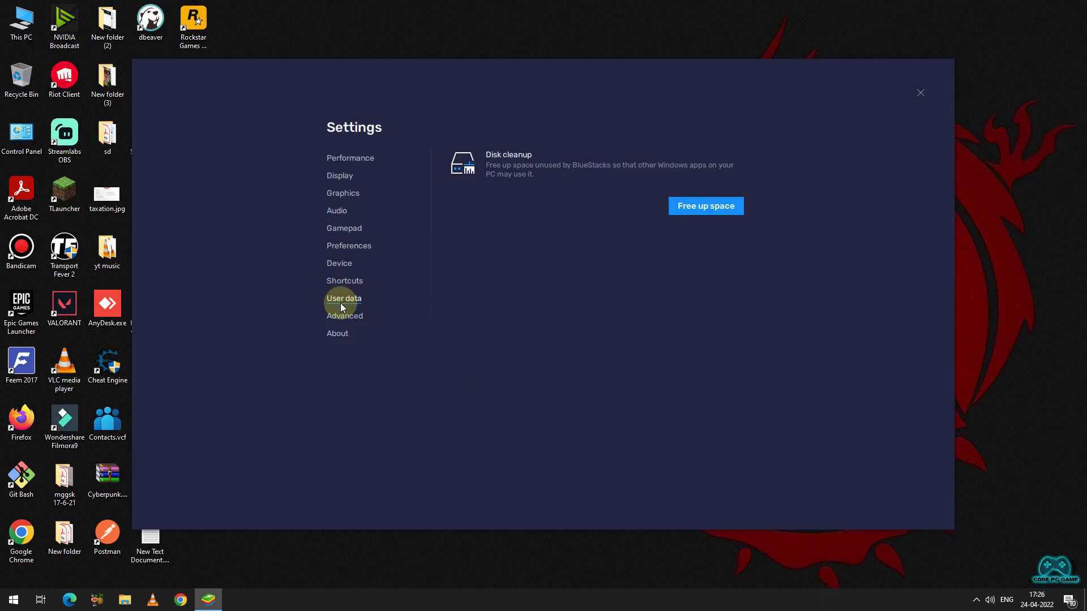
pyautogui.click(340, 319)
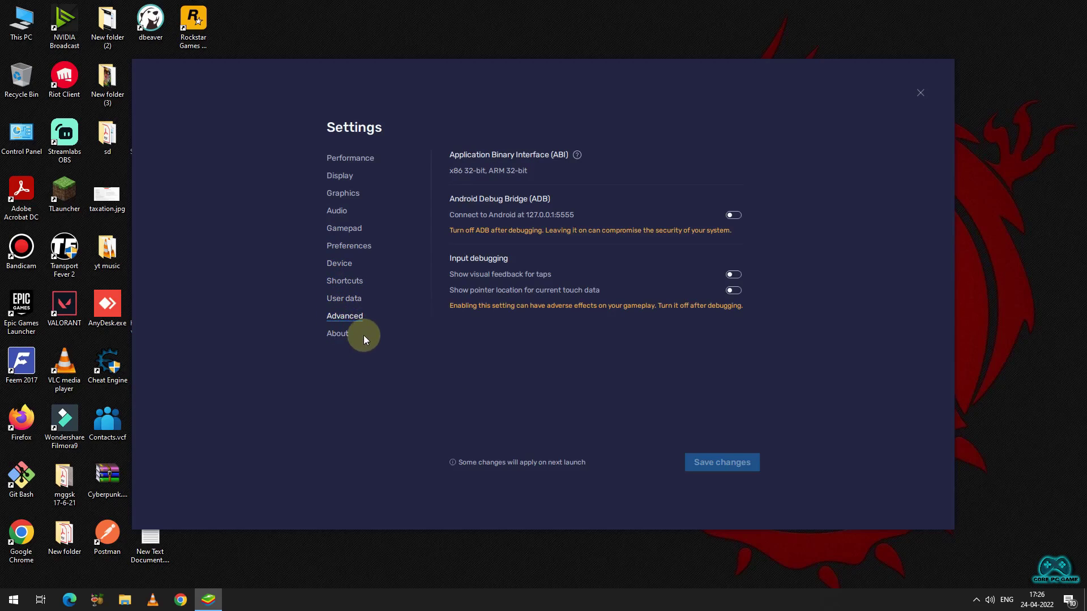
pyautogui.click(340, 336)
# Recheck the Performance, Advanced and User data settings, and close the settings
pyautogui.click(349, 159)
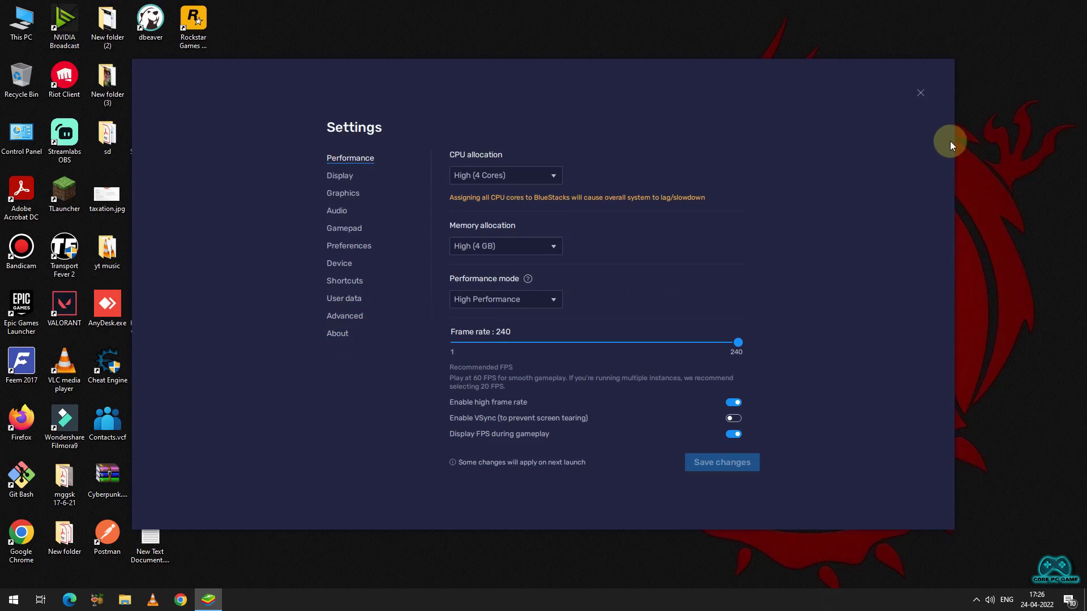
pyautogui.click(357, 321)
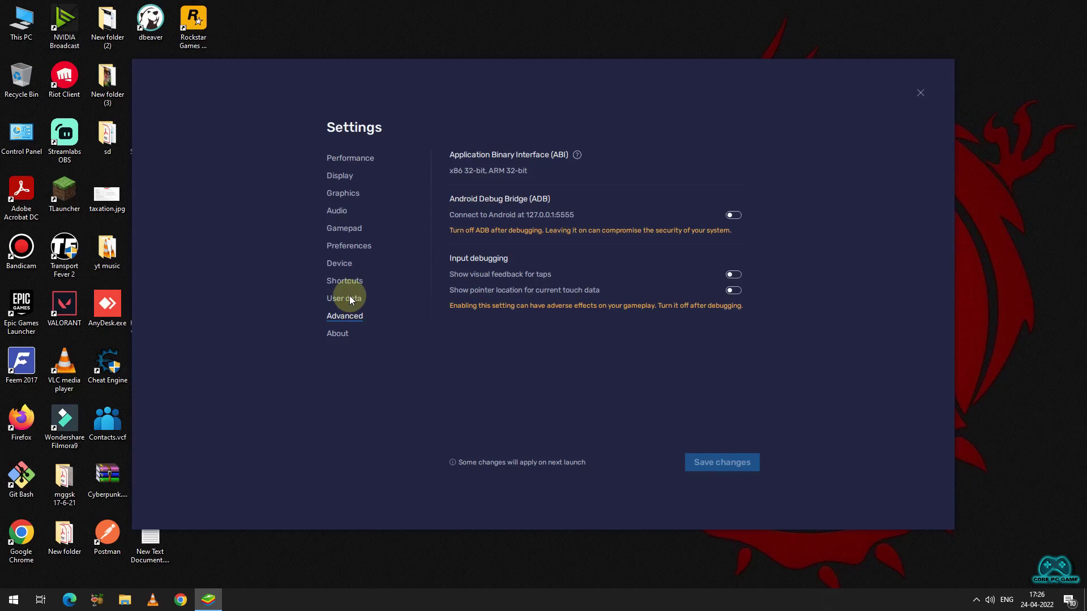
pyautogui.click(351, 300)
pyautogui.click(351, 159)
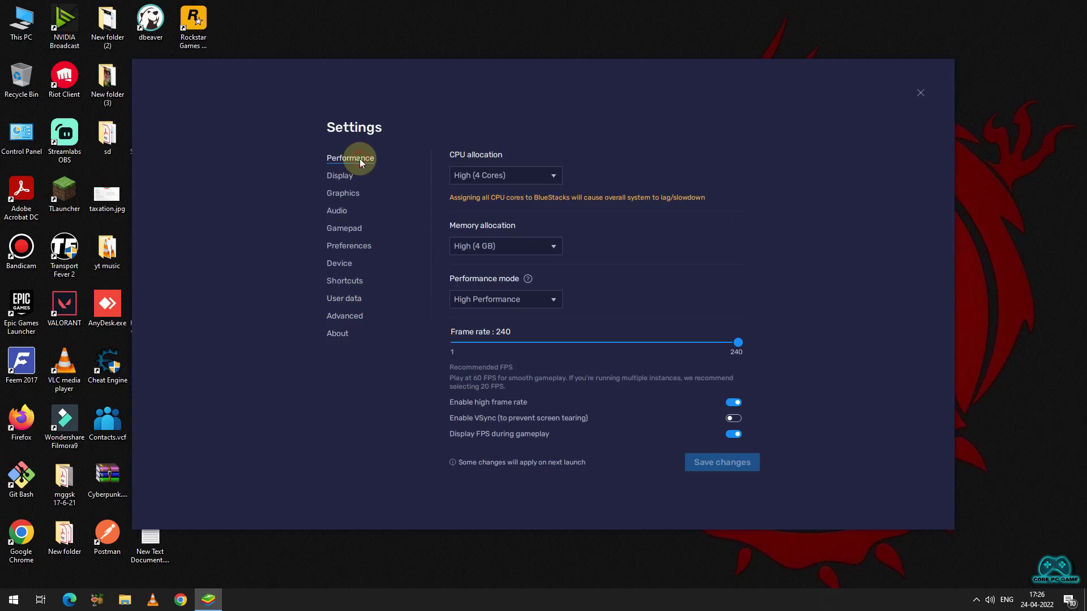
pyautogui.click(345, 310)
pyautogui.click(338, 159)
pyautogui.click(922, 91)
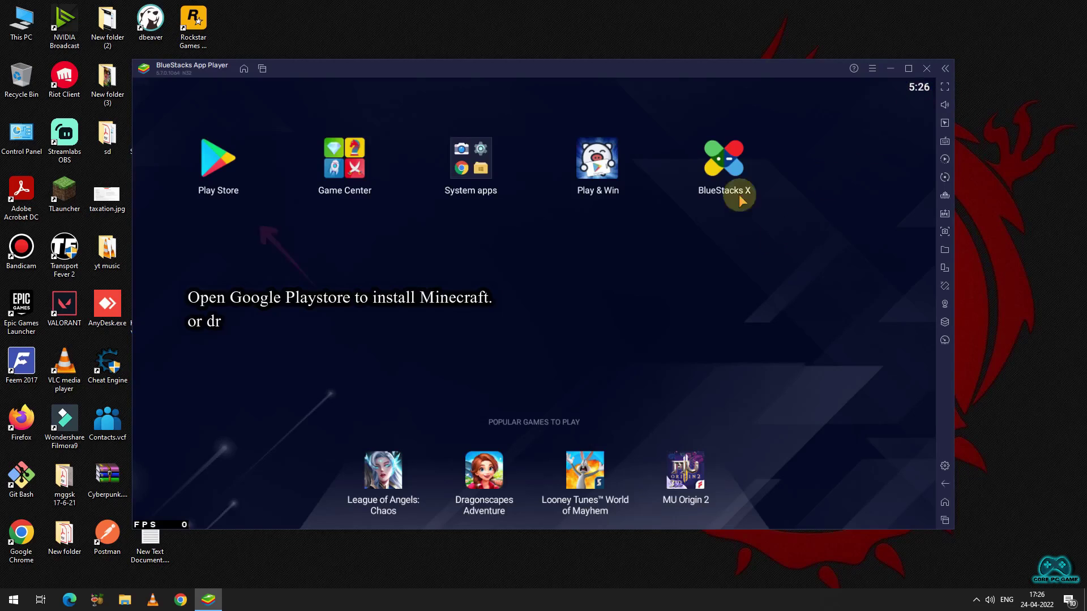
# Open the Play Store and begin signing in with a Google account at the email or phone field
pyautogui.click(226, 166)
pyautogui.click(538, 395)
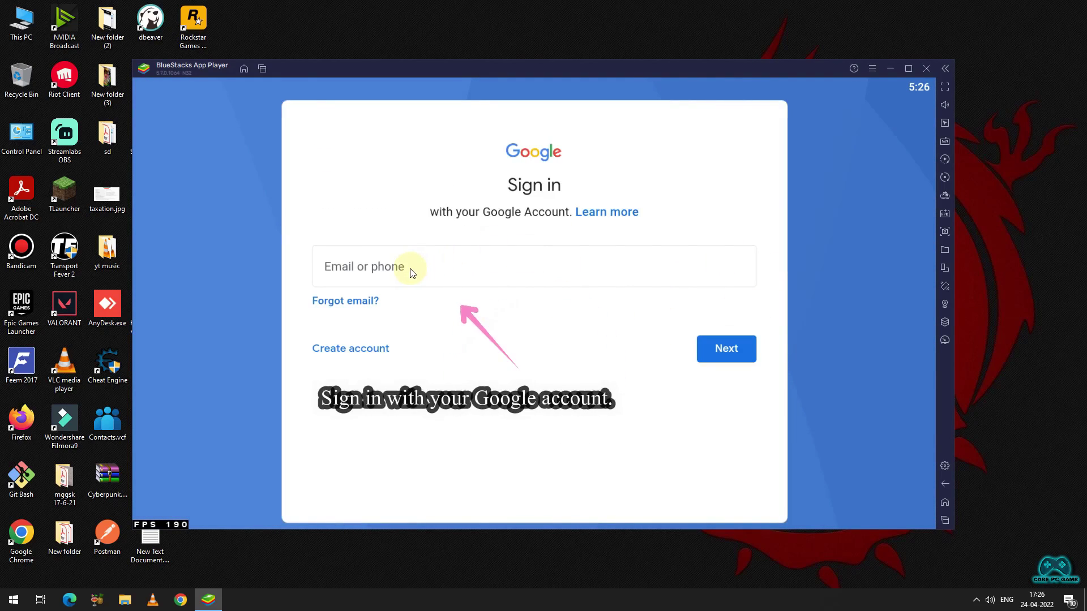
pyautogui.click(412, 273)
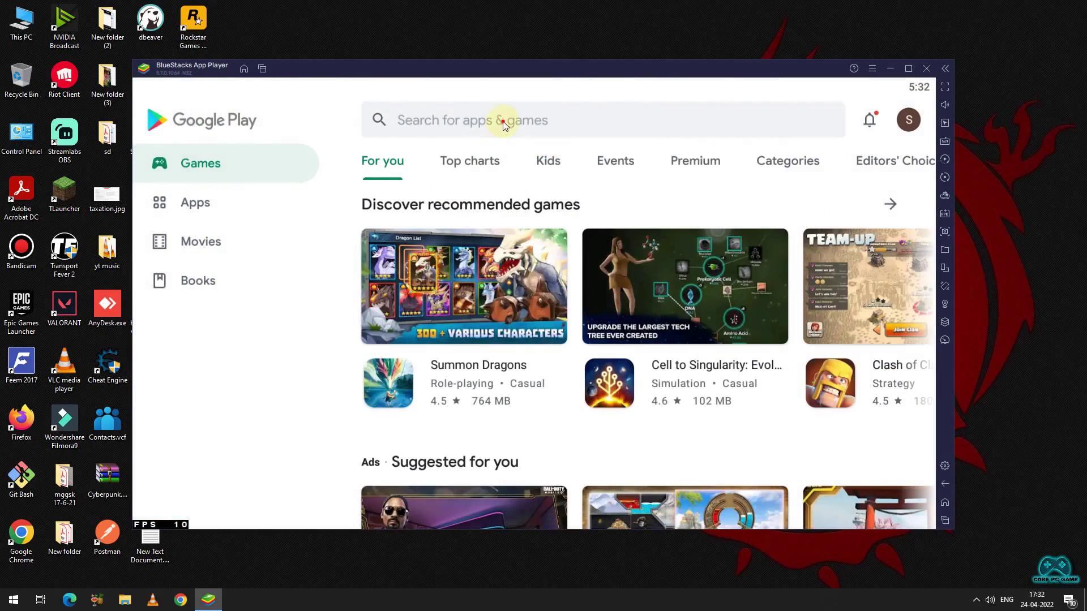
# Search the Play Store for Minecraft
pyautogui.click(504, 120)
pyautogui.click(151, 119)
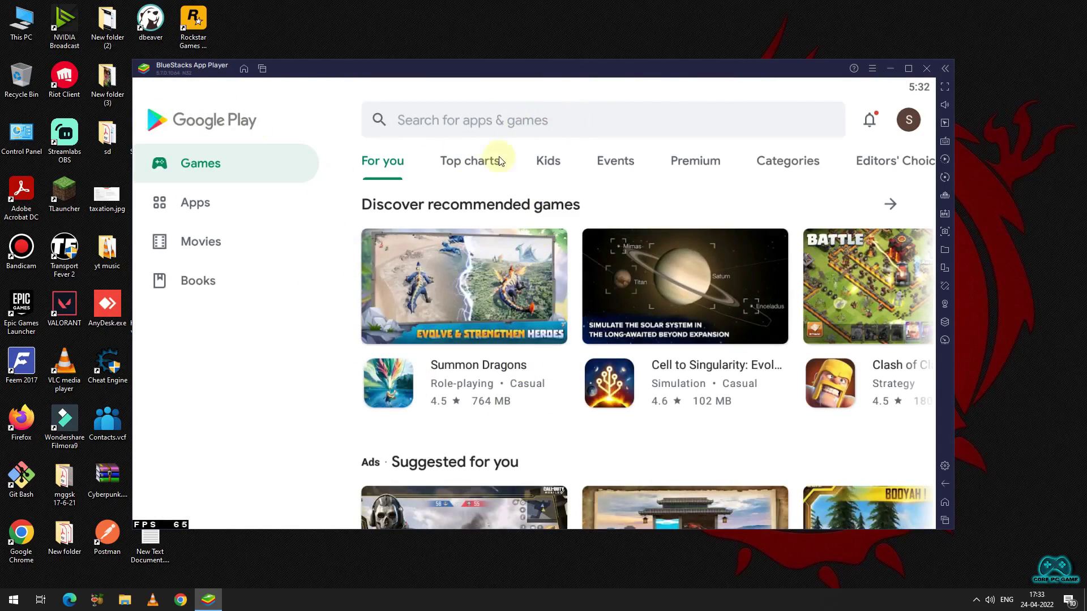
pyautogui.click(469, 121)
pyautogui.write('Mi')
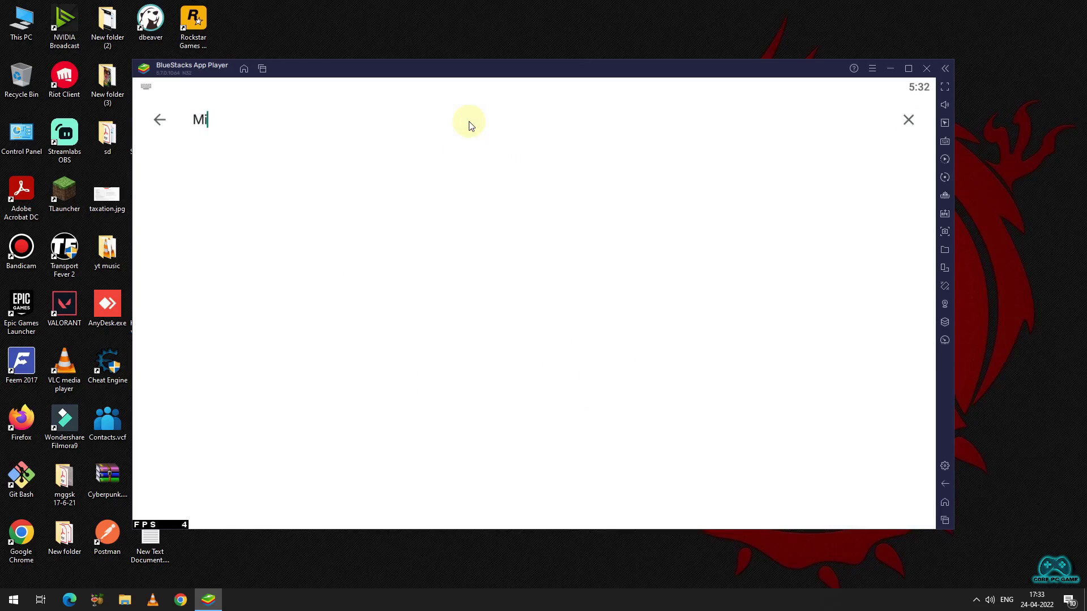
pyautogui.write('necraft')
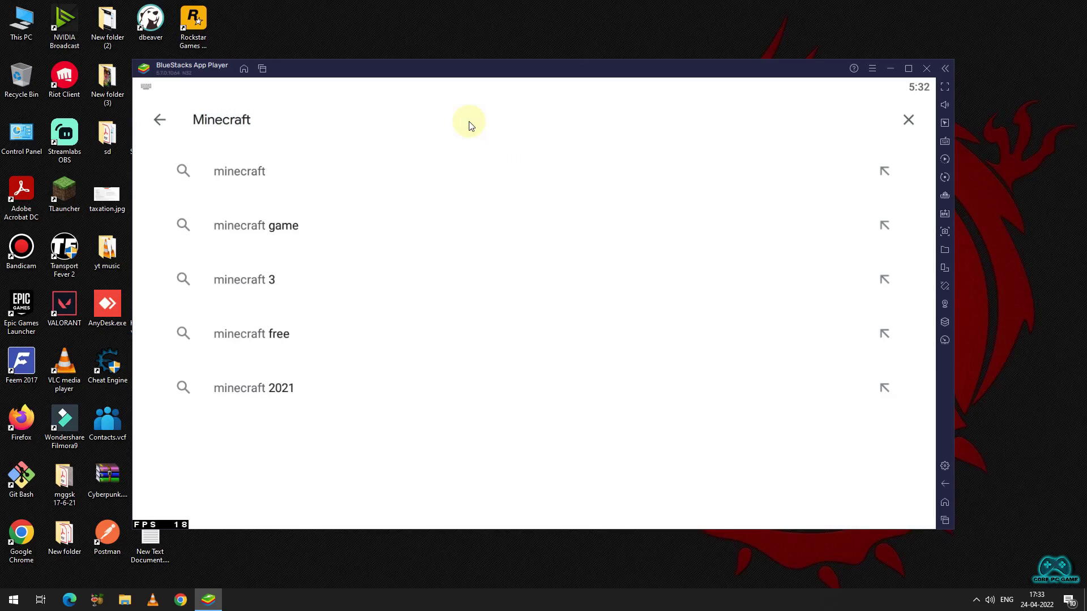
pyautogui.press('Return')
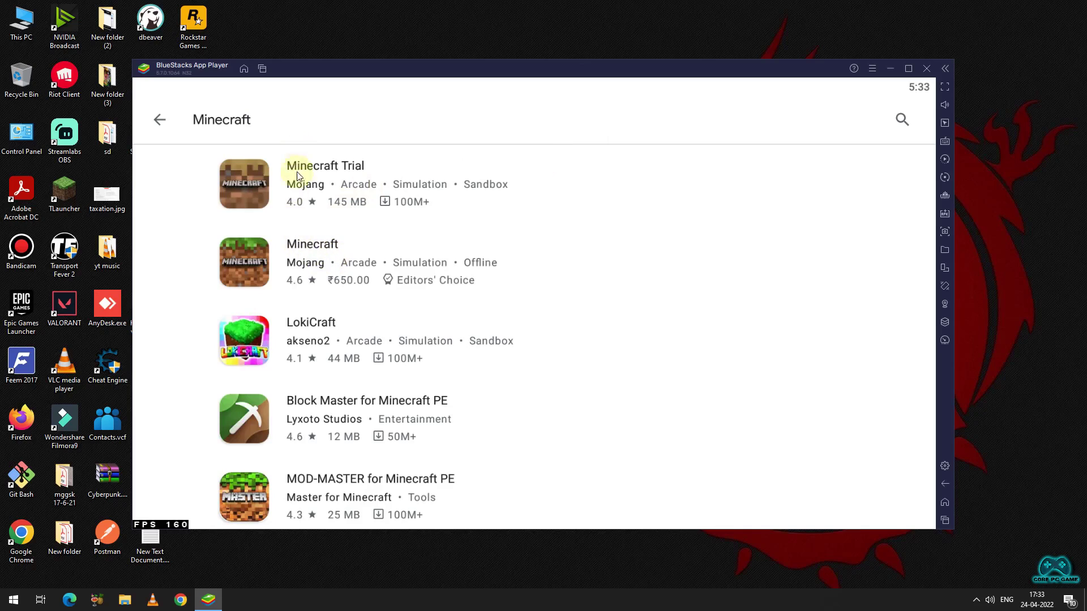
# Open the store page of the full Minecraft game by Mojang and look over its details
pyautogui.click(312, 248)
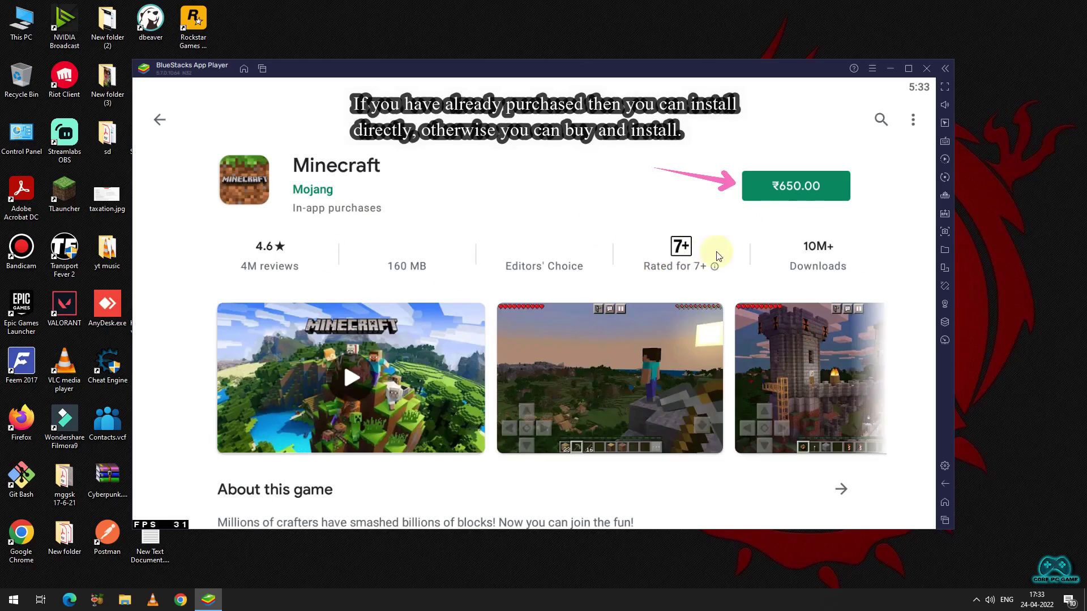
pyautogui.scroll(-2, 549, 283)
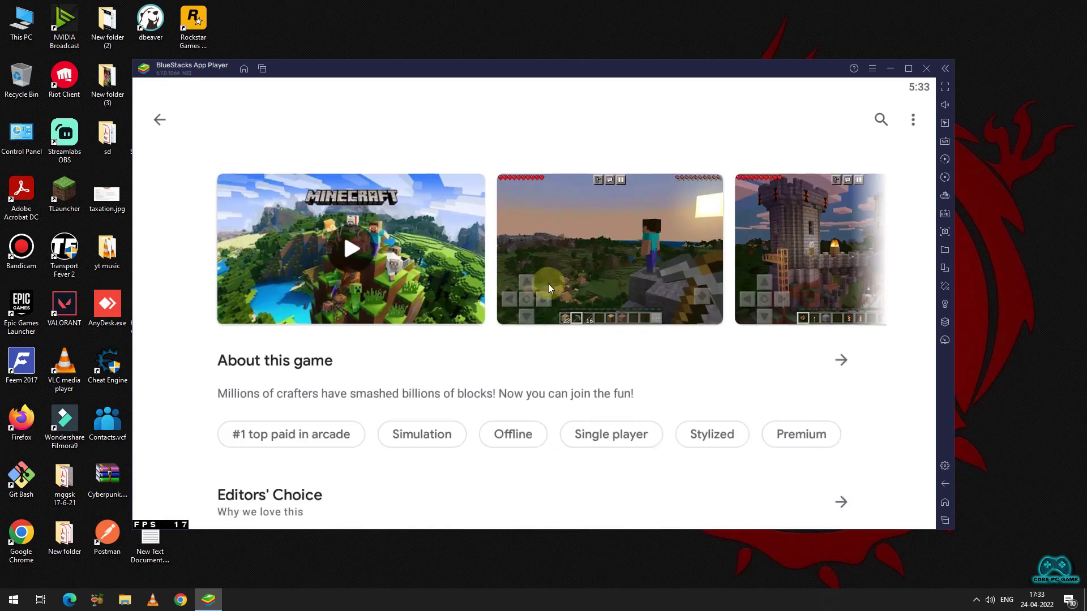
pyautogui.scroll(3, 548, 283)
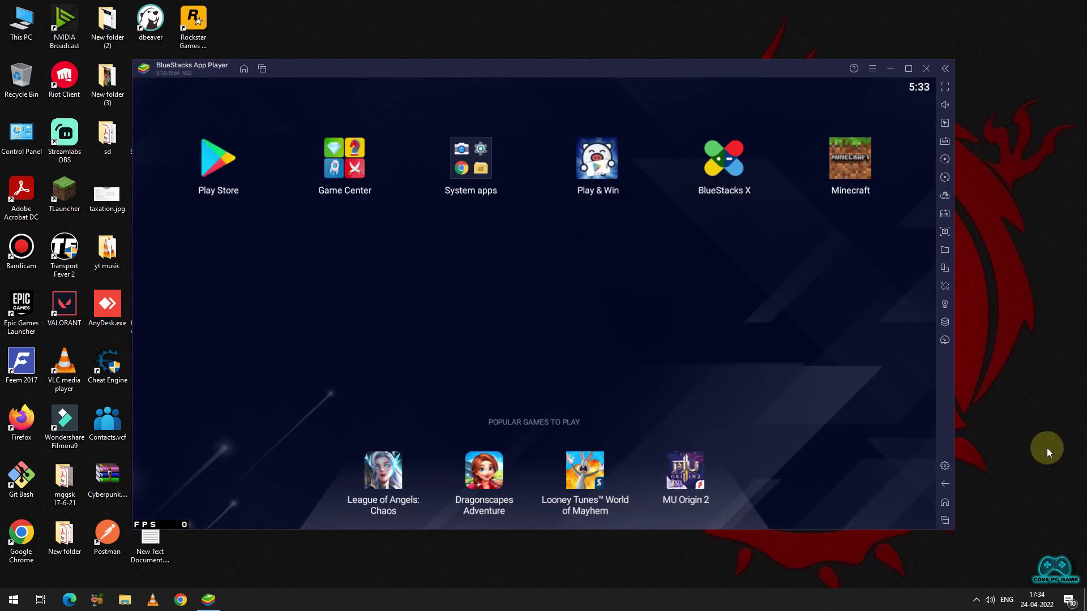
# Launch the installed Minecraft game from the home screen and dismiss the Microsoft Account sign-in offer
pyautogui.click(221, 168)
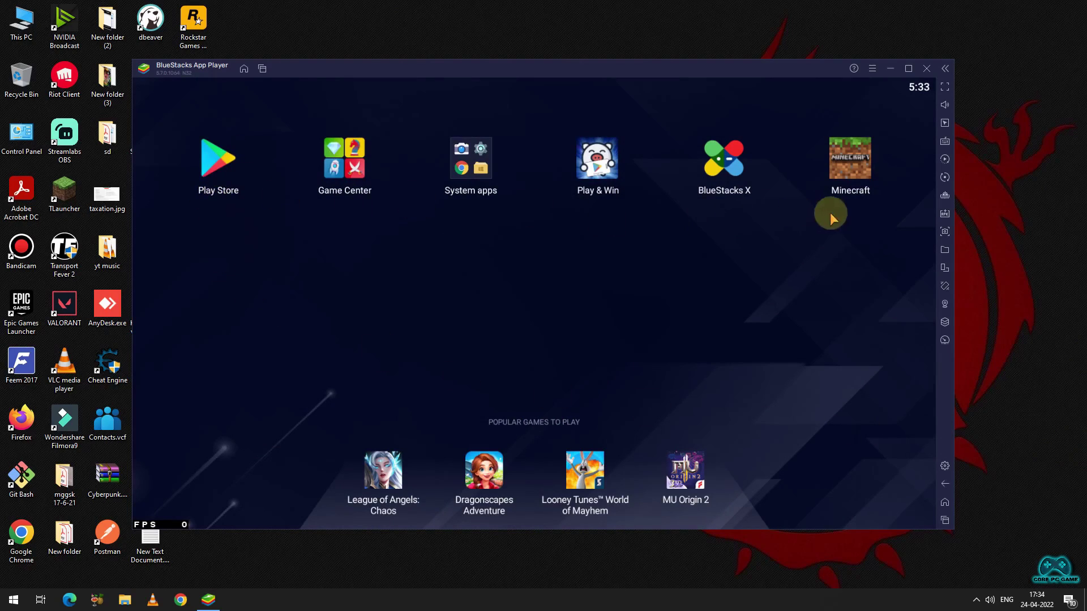
pyautogui.click(853, 172)
pyautogui.click(850, 171)
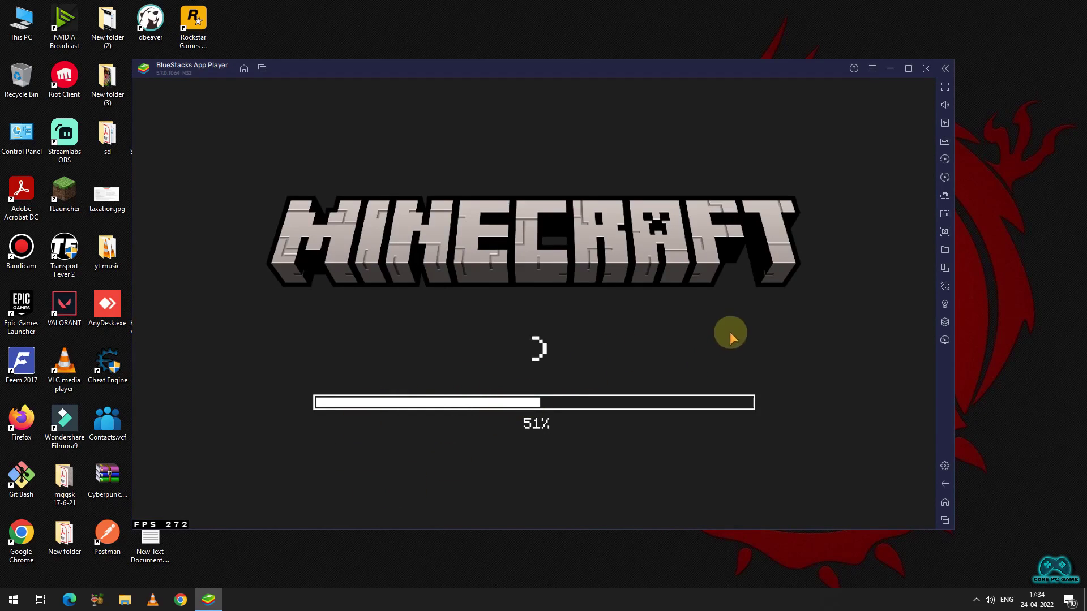
pyautogui.click(907, 69)
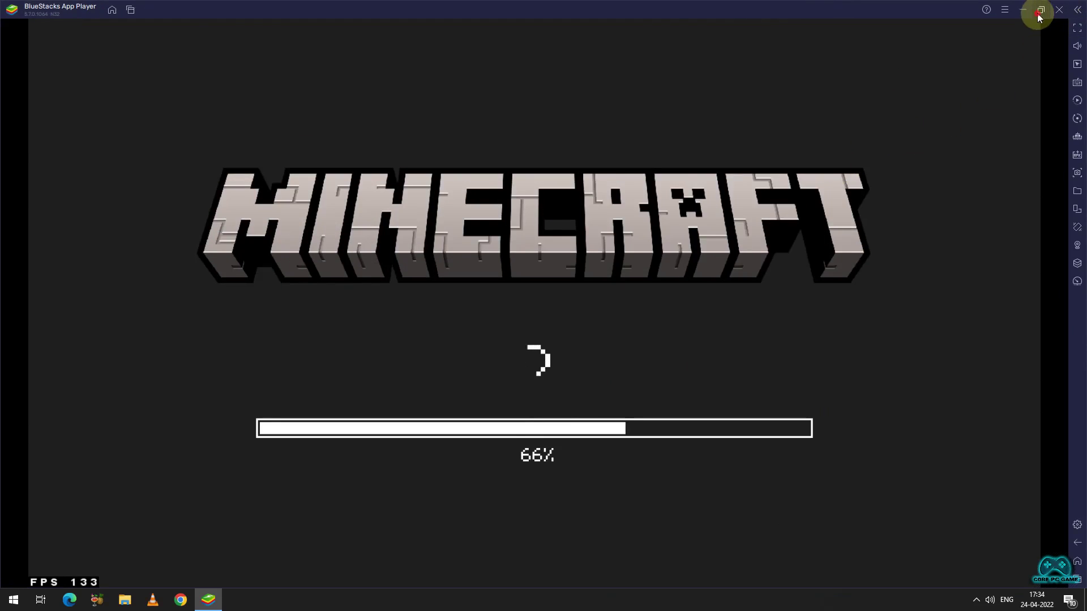
pyautogui.click(1041, 10)
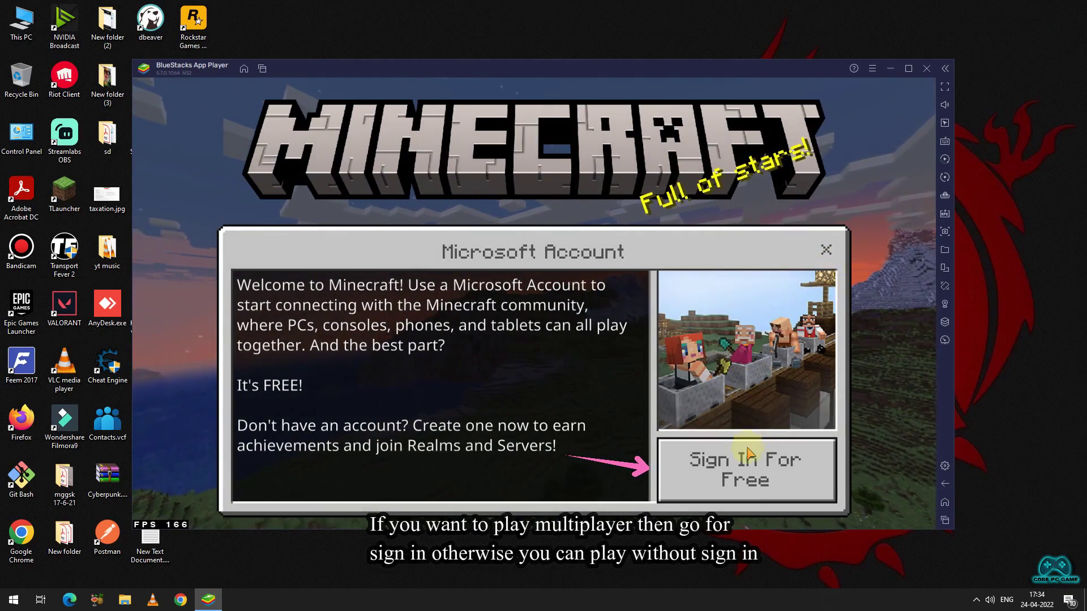
pyautogui.click(826, 251)
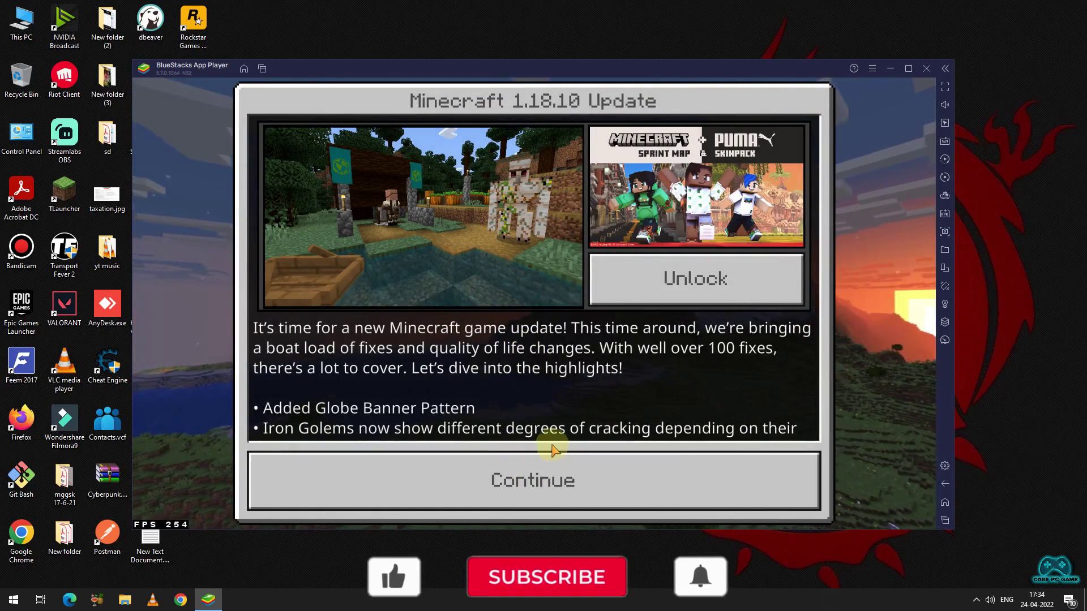
# Try to get the free Minecraft X Puma: Sprint Dash pack offered in the update notice, and return to the main menu
pyautogui.click(716, 286)
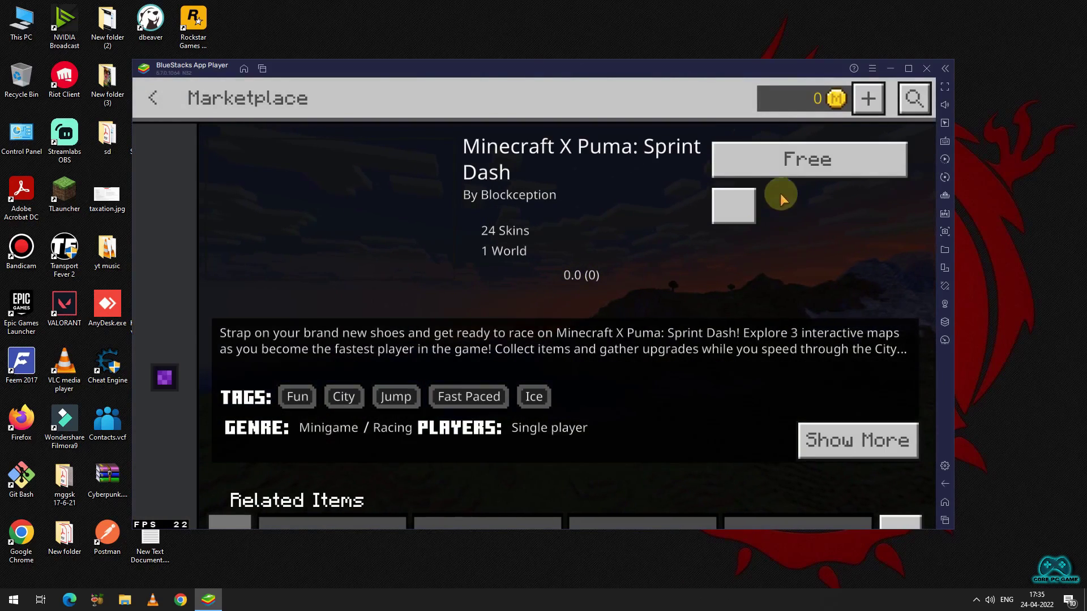
pyautogui.click(818, 166)
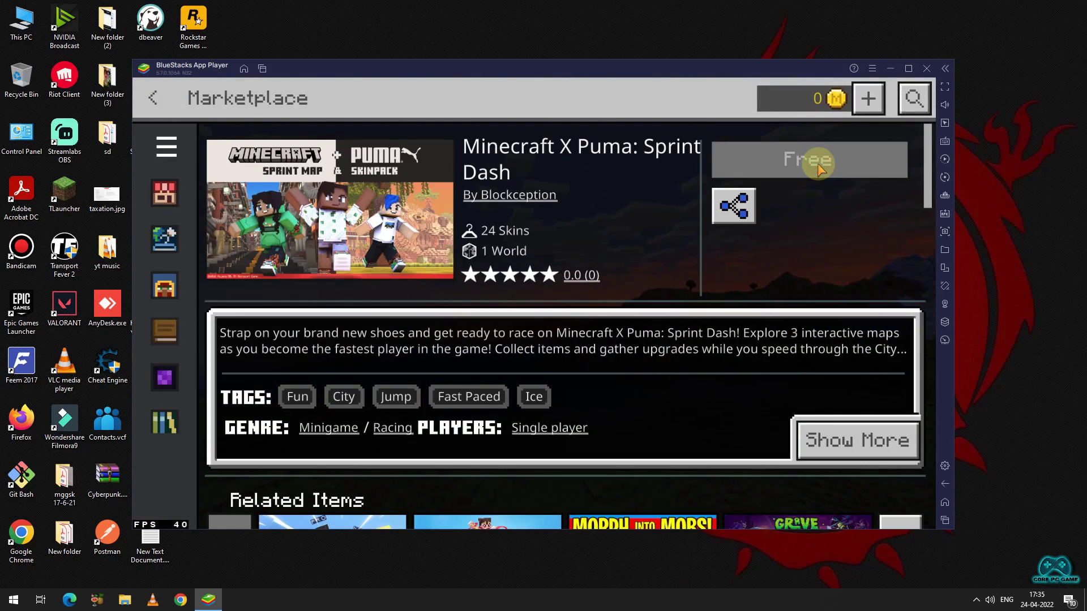
pyautogui.click(153, 102)
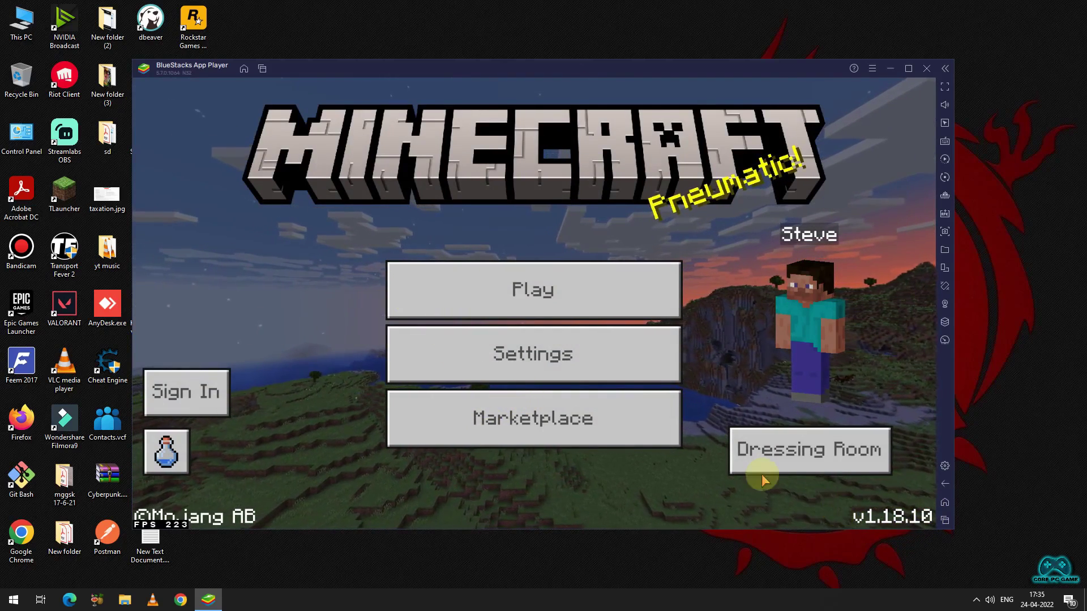
# Look over the game's settings categories and accessibility options, and return to the main menu
pyautogui.click(545, 356)
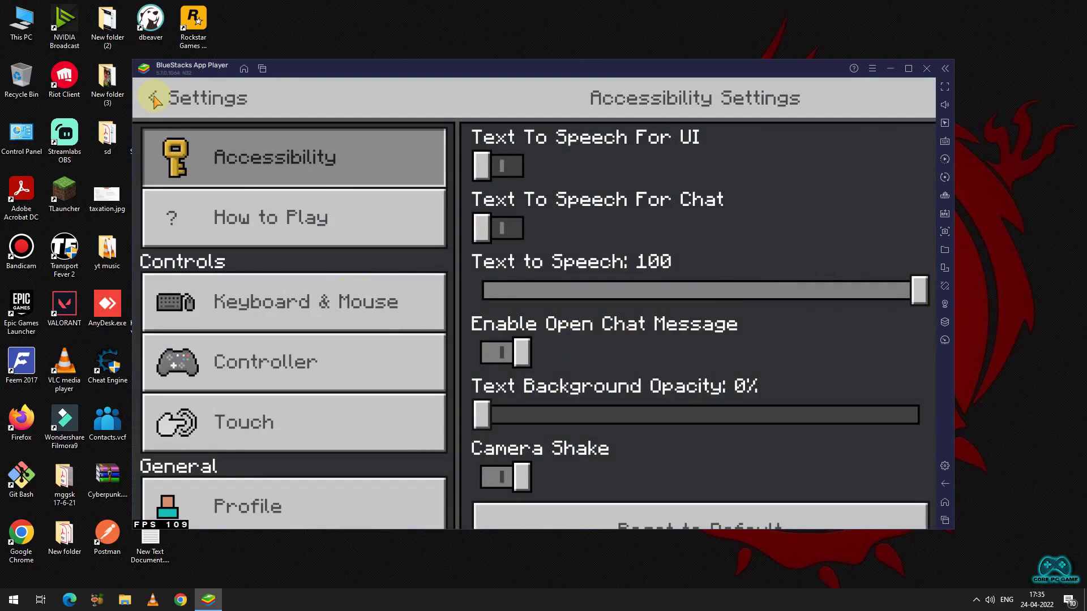
pyautogui.scroll(-3, 298, 364)
pyautogui.scroll(4, 296, 364)
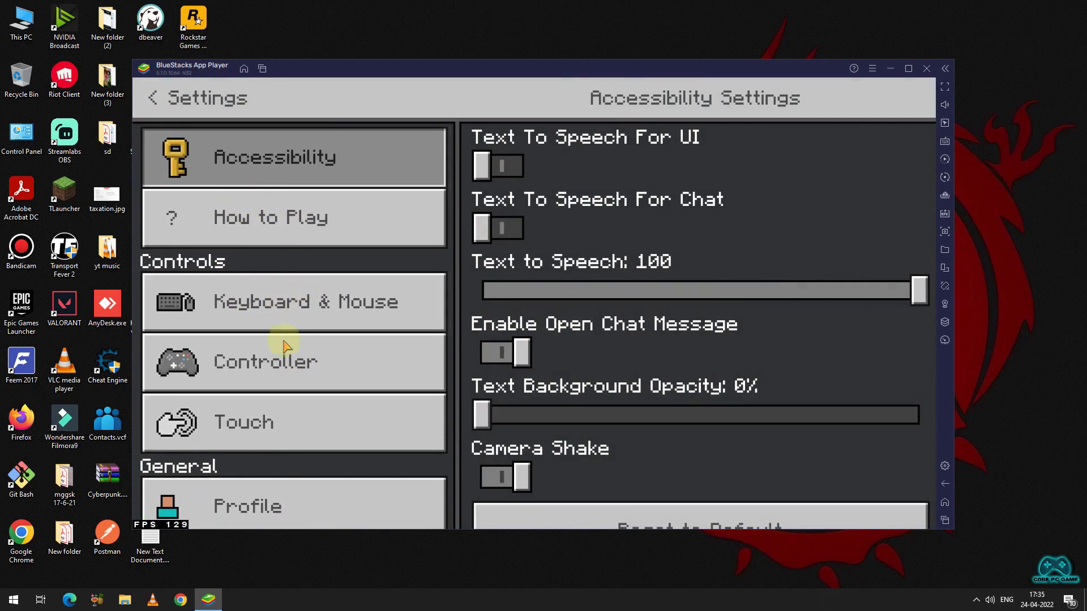
pyautogui.click(153, 97)
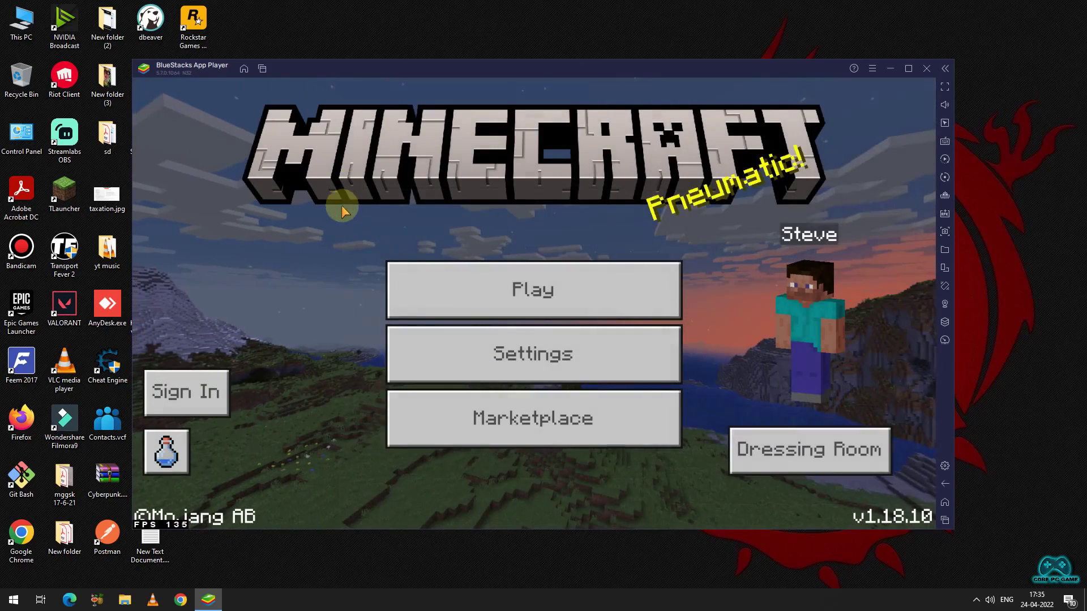
# Change the worlds' file storage location to External, allowing Minecraft to access device files and acknowledging the storage warning
pyautogui.click(547, 300)
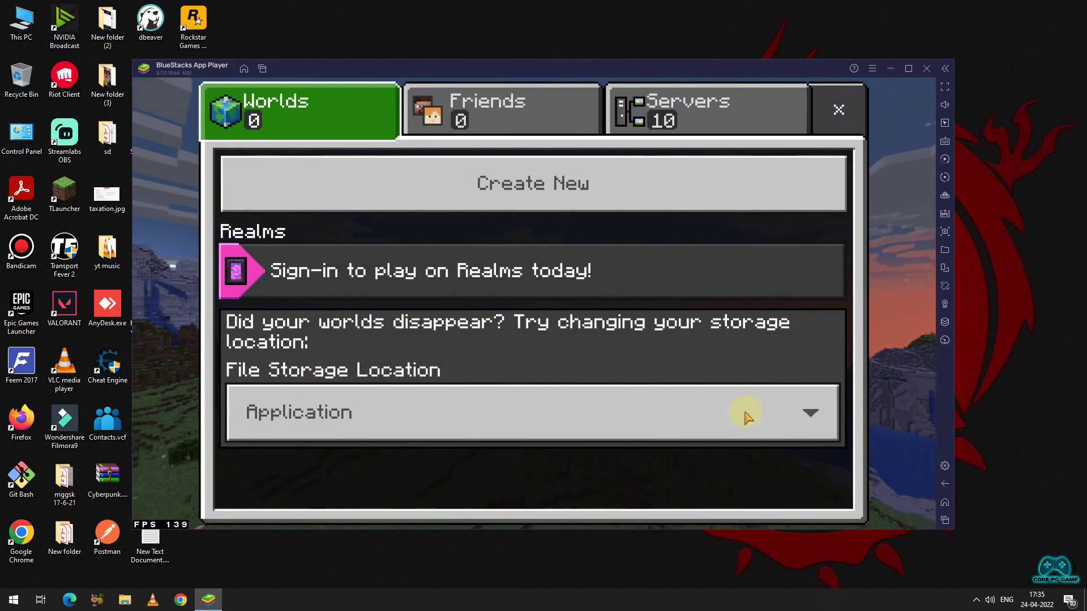
pyautogui.click(813, 411)
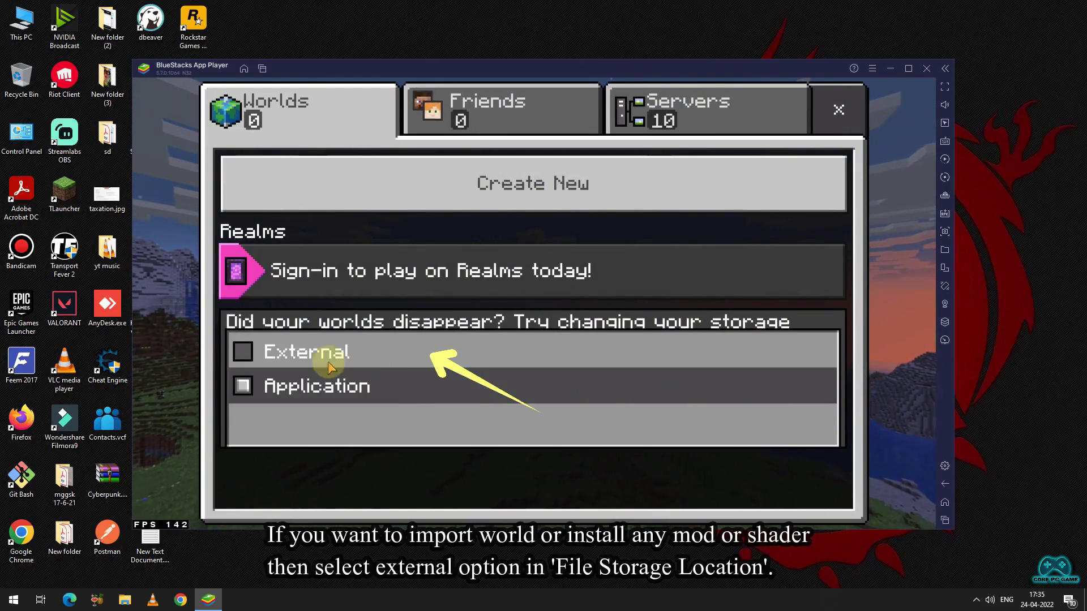
pyautogui.click(275, 353)
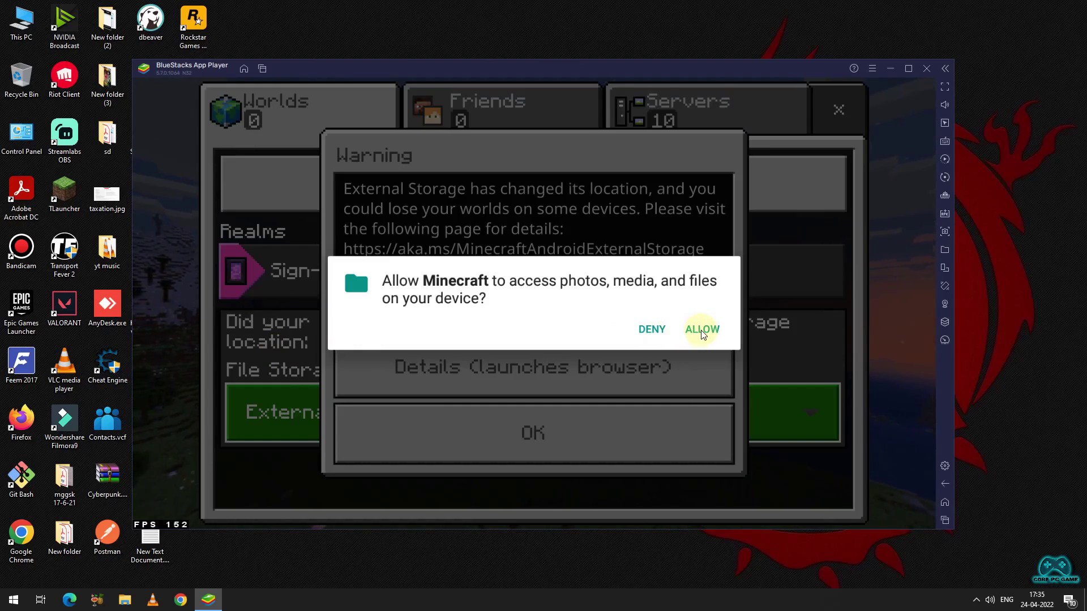
pyautogui.click(702, 330)
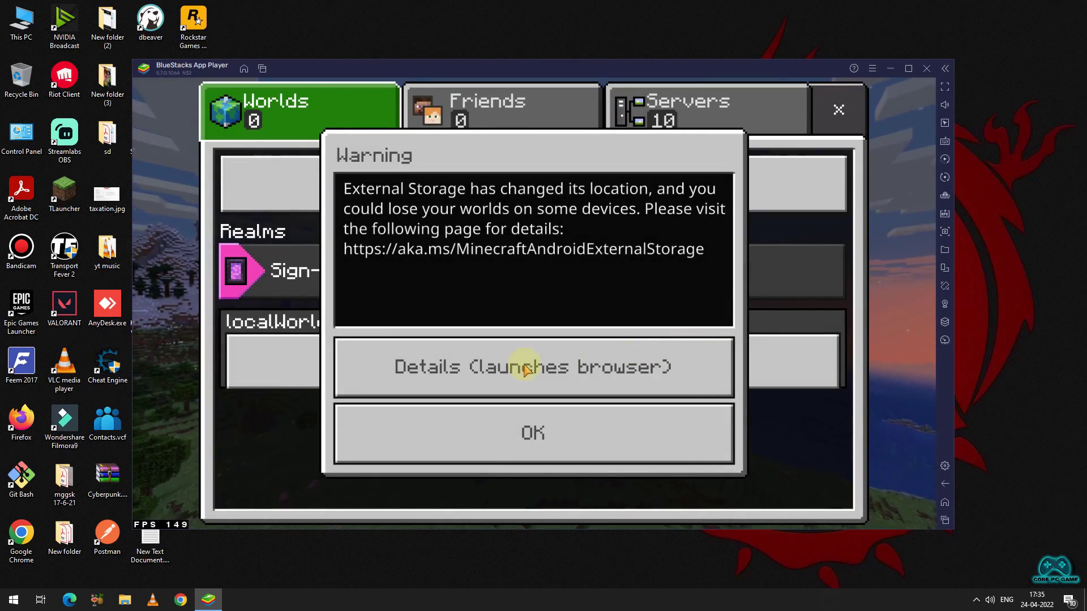
pyautogui.click(553, 433)
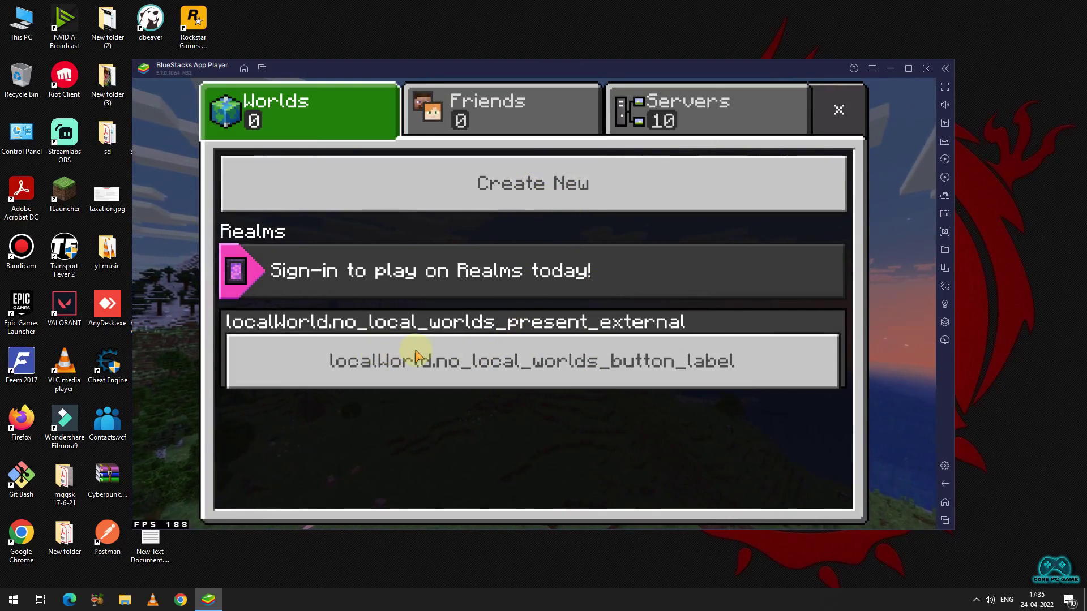
# Create a new world with the default game settings and go back from the online play notice
pyautogui.click(536, 188)
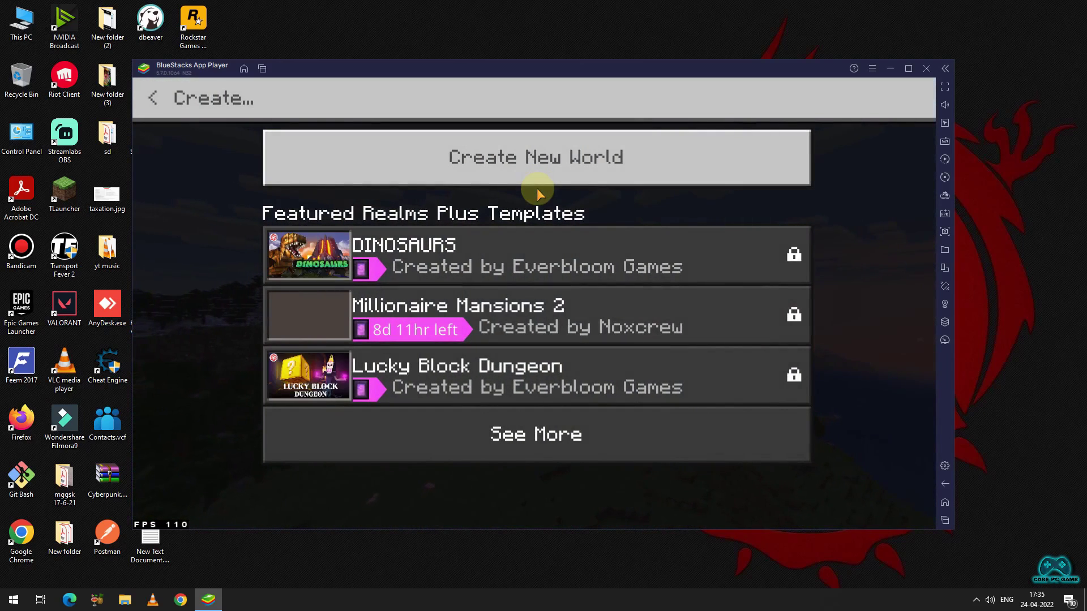
pyautogui.click(545, 169)
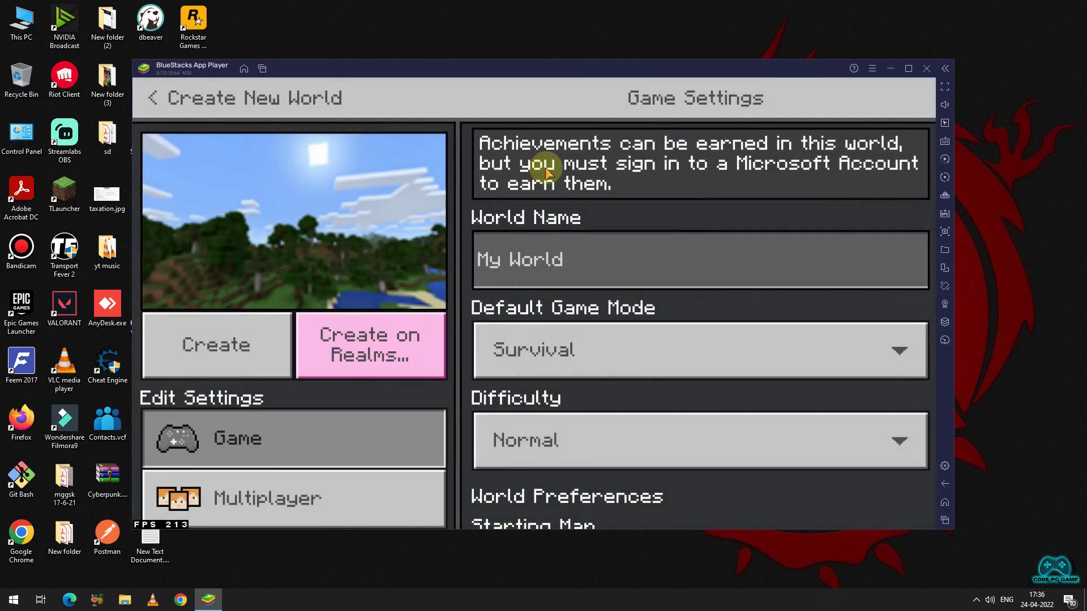
pyautogui.click(244, 371)
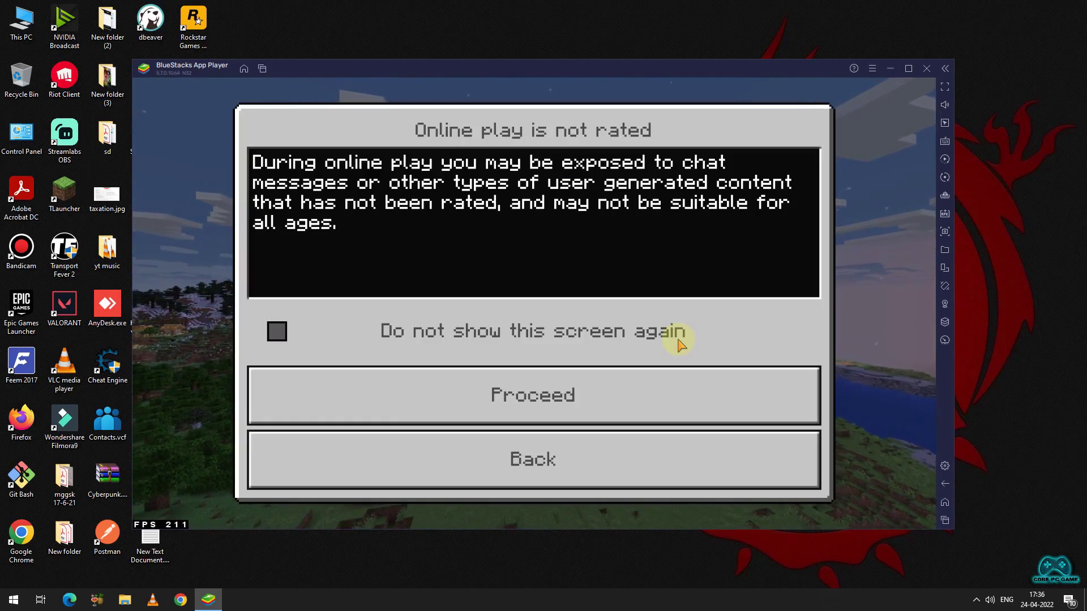
pyautogui.click(542, 456)
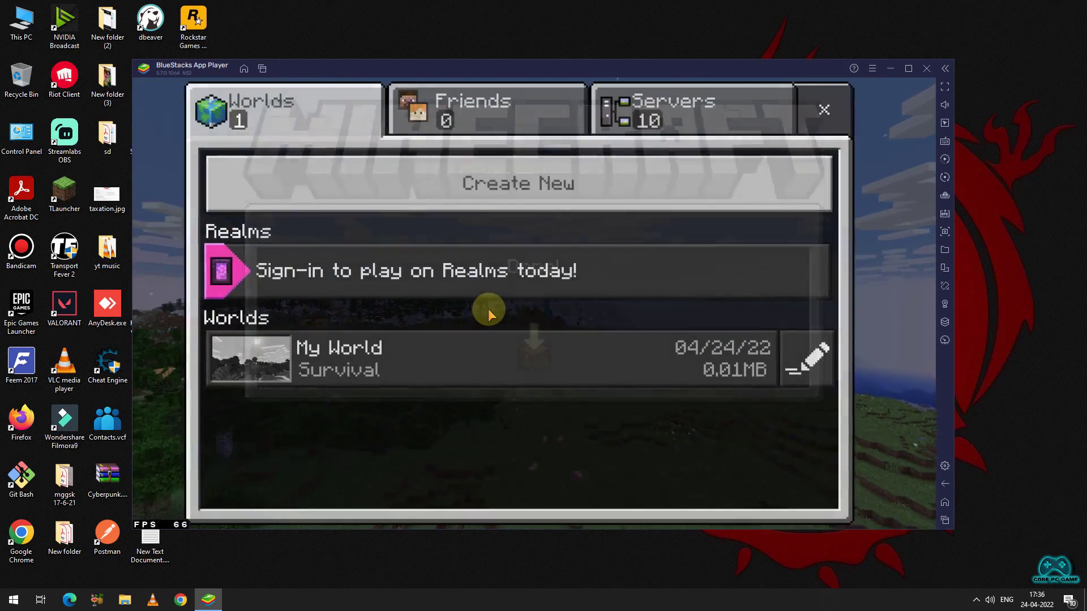
# Open the settings of My World for editing and turn on the display of player coordinates
pyautogui.click(576, 354)
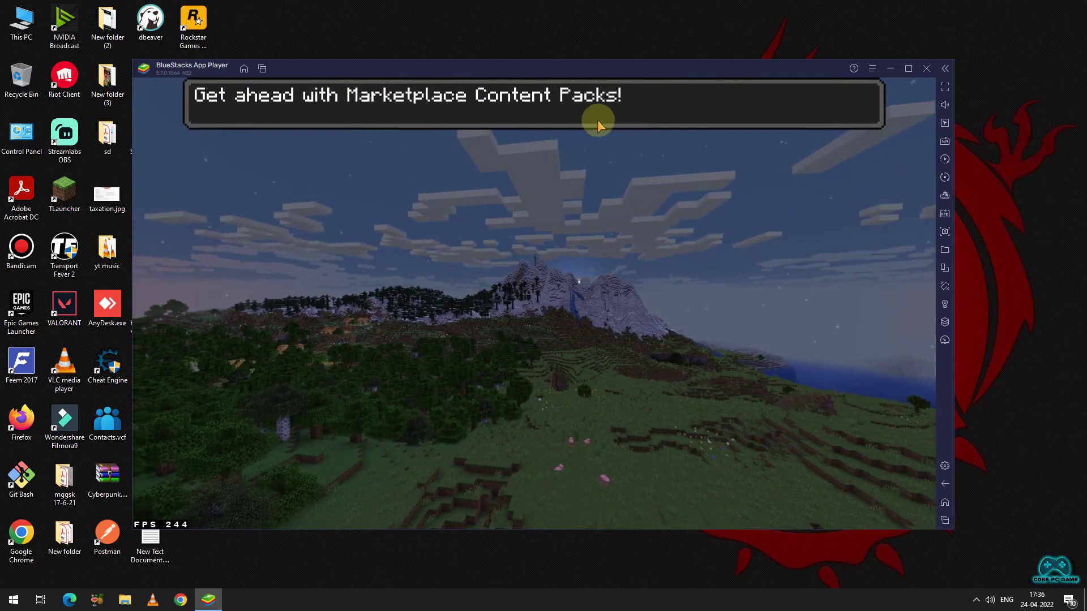
pyautogui.scroll(-10, 592, 362)
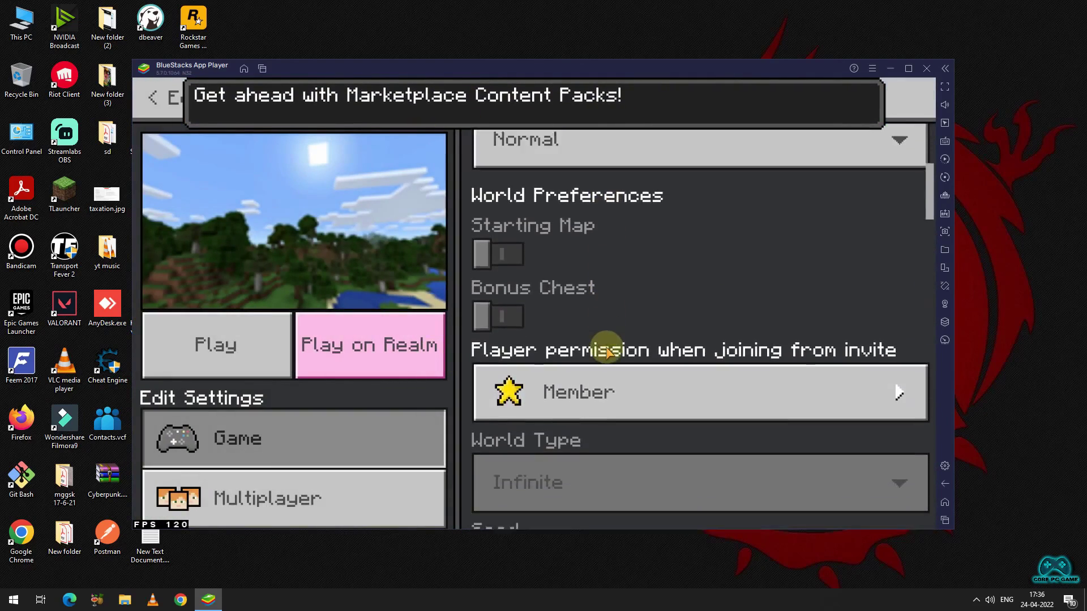
pyautogui.scroll(-4, 606, 351)
pyautogui.click(512, 289)
pyautogui.scroll(-6, 626, 309)
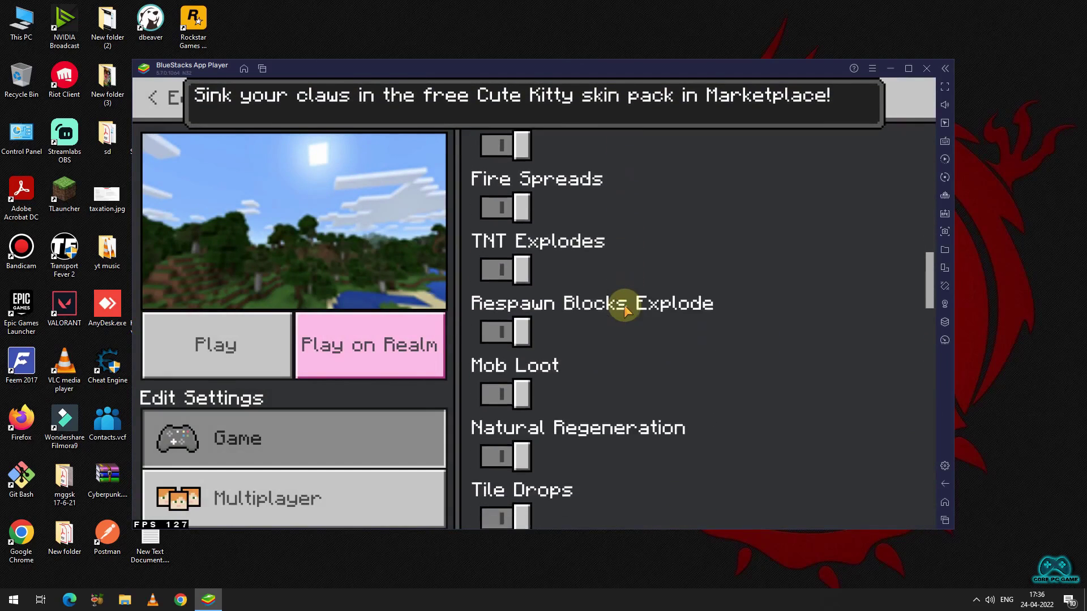
# Activate cheats for My World, accepting that achievements are turned off
pyautogui.scroll(-7, 624, 304)
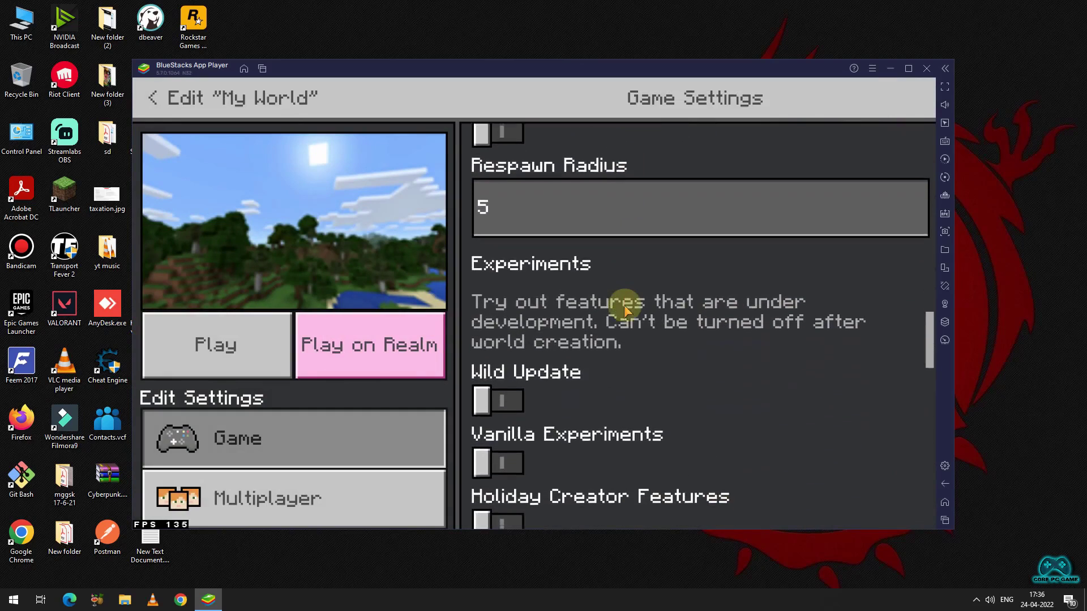
pyautogui.scroll(-10, 624, 306)
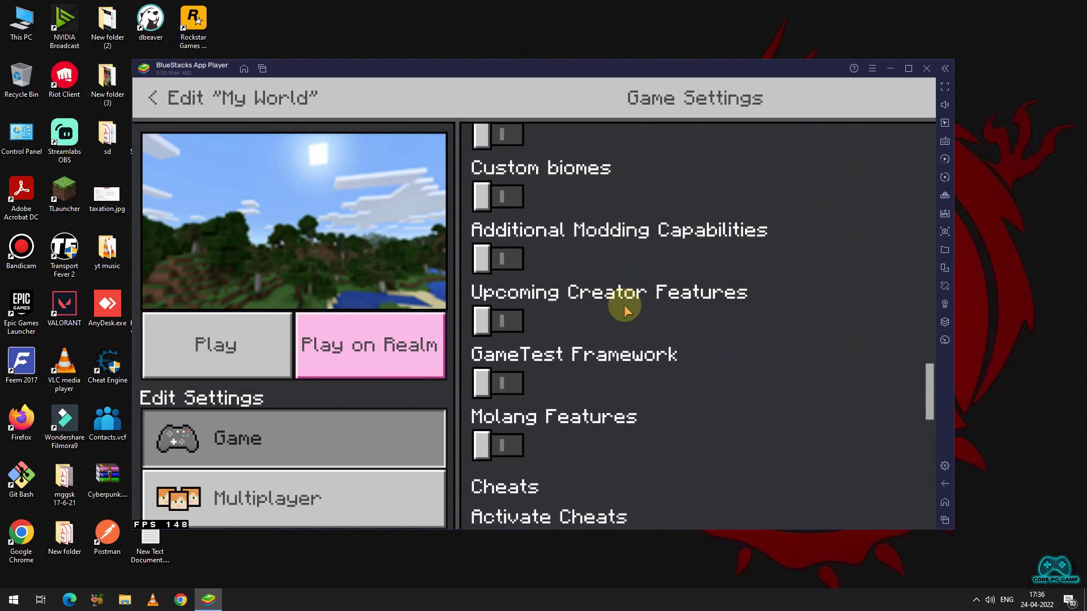
pyautogui.click(501, 248)
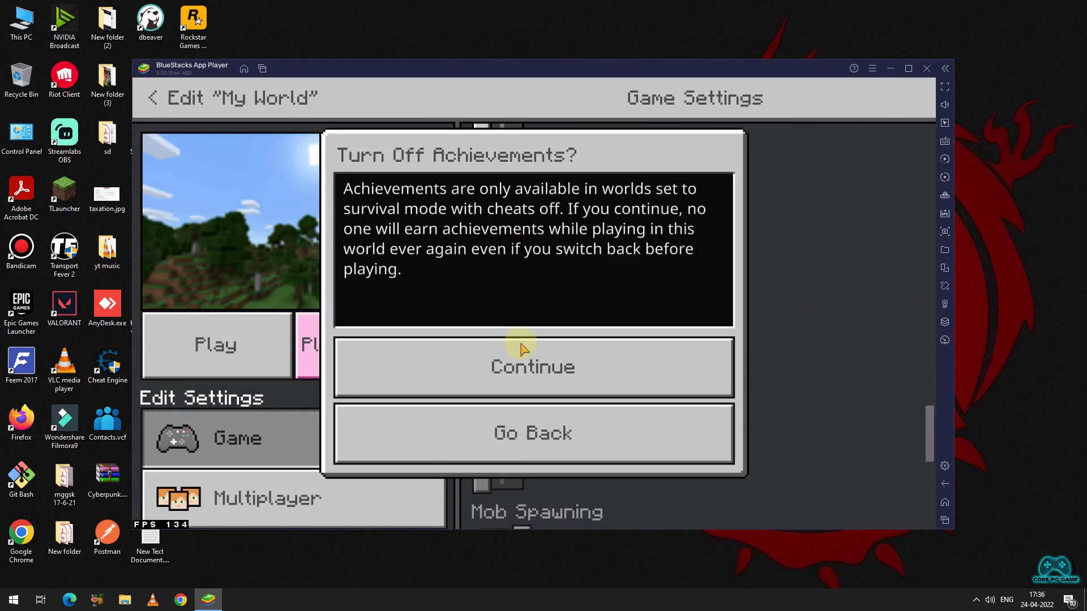
pyautogui.click(521, 347)
# Turn on Always Day and Keep Inventory in the world's cheat options
pyautogui.scroll(-4, 633, 354)
pyautogui.scroll(4, 532, 310)
pyautogui.click(487, 334)
pyautogui.moveTo(488, 334); pyautogui.dragTo(511, 375)
pyautogui.click(512, 375)
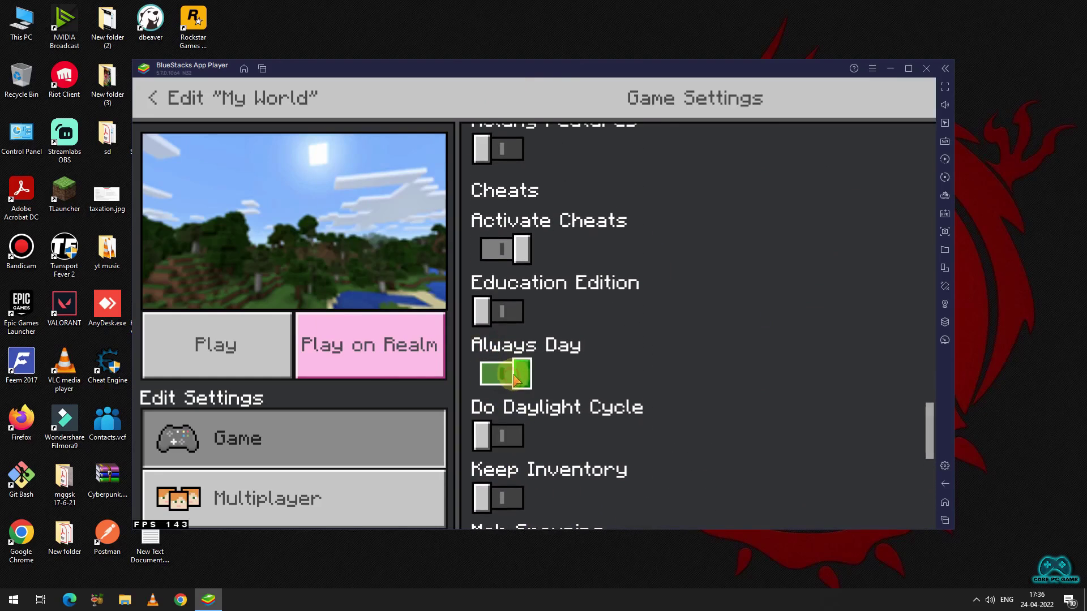
pyautogui.scroll(-5, 626, 356)
pyautogui.click(488, 214)
# Start playing My World, set the online play notice not to show again, and proceed past it
pyautogui.scroll(-5, 677, 300)
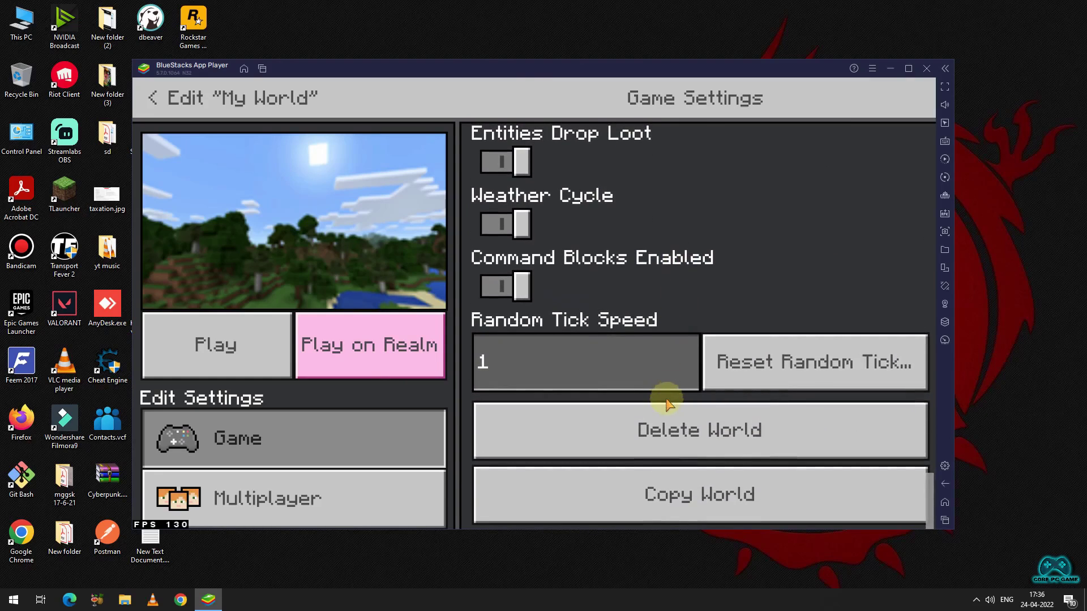
pyautogui.moveTo(330, 417); pyautogui.dragTo(284, 303)
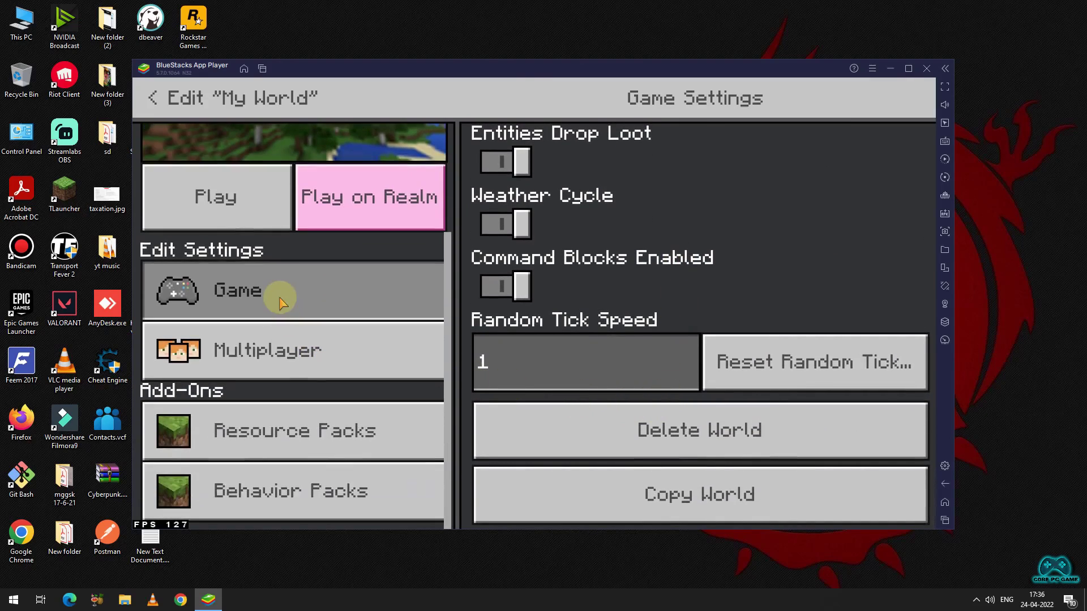
pyautogui.scroll(3, 344, 396)
pyautogui.scroll(5, 687, 310)
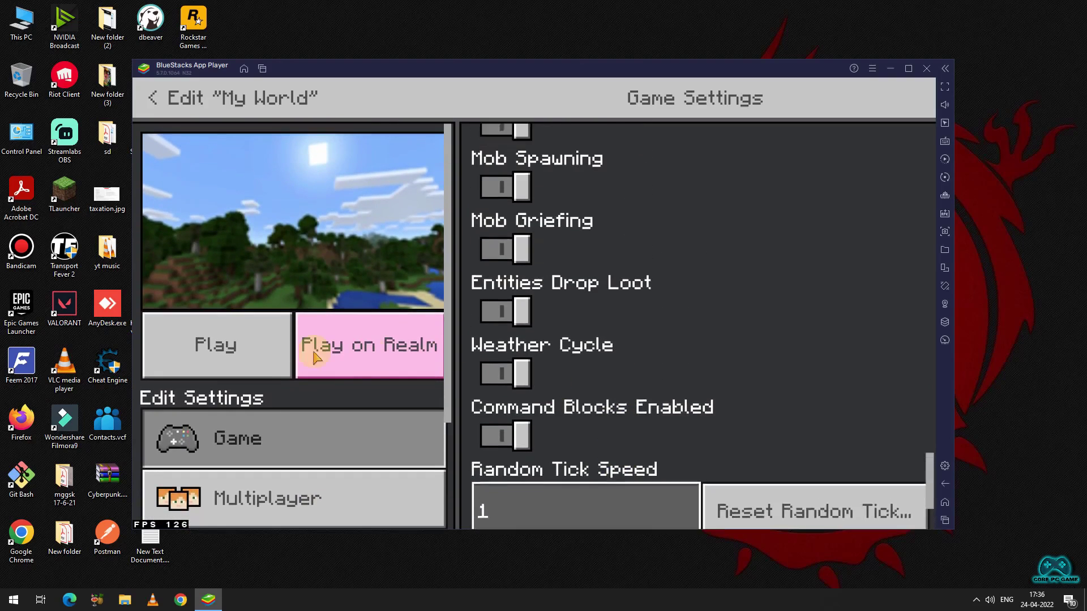
pyautogui.scroll(10, 638, 347)
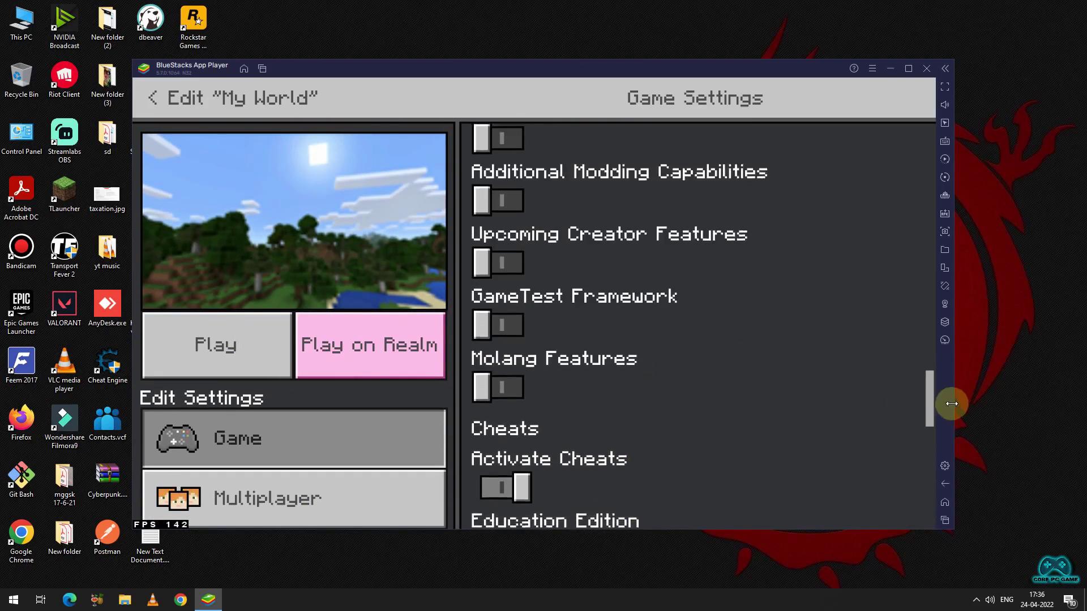
pyautogui.moveTo(930, 401); pyautogui.dragTo(929, 148)
pyautogui.click(229, 345)
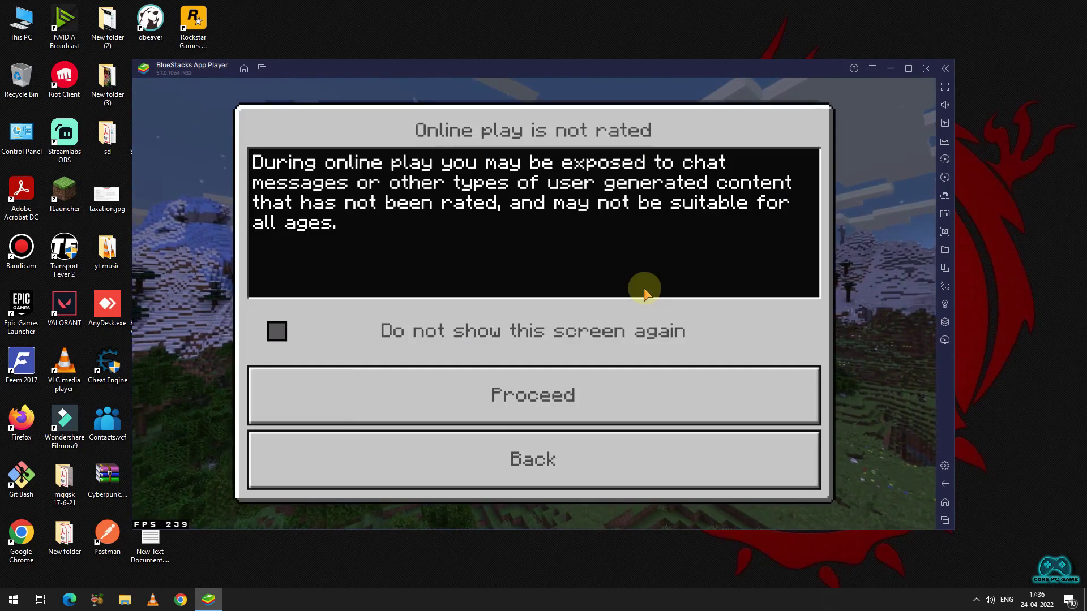
pyautogui.click(277, 330)
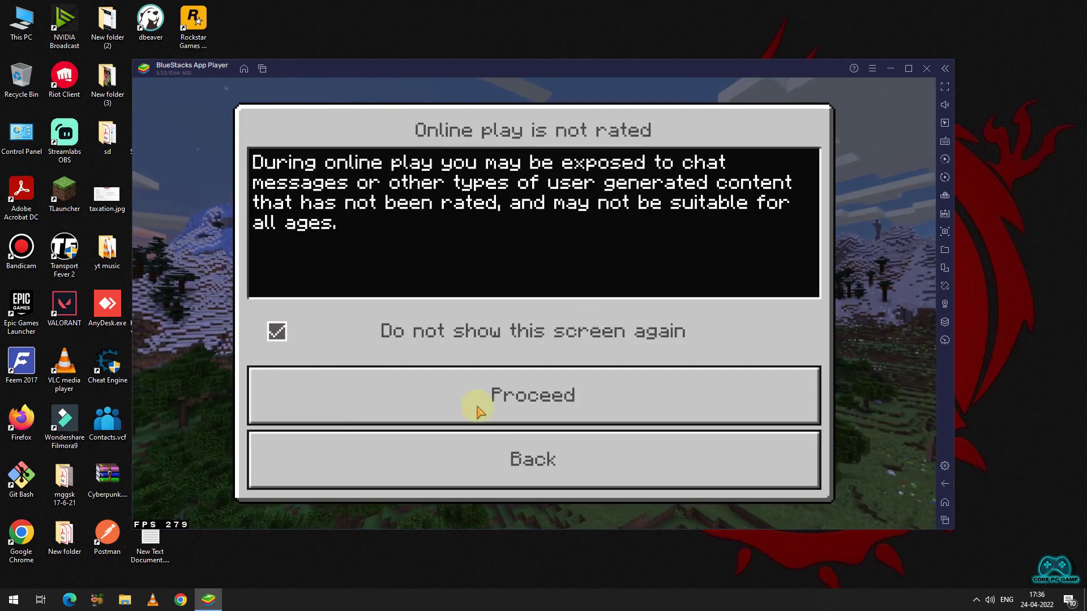
pyautogui.click(579, 409)
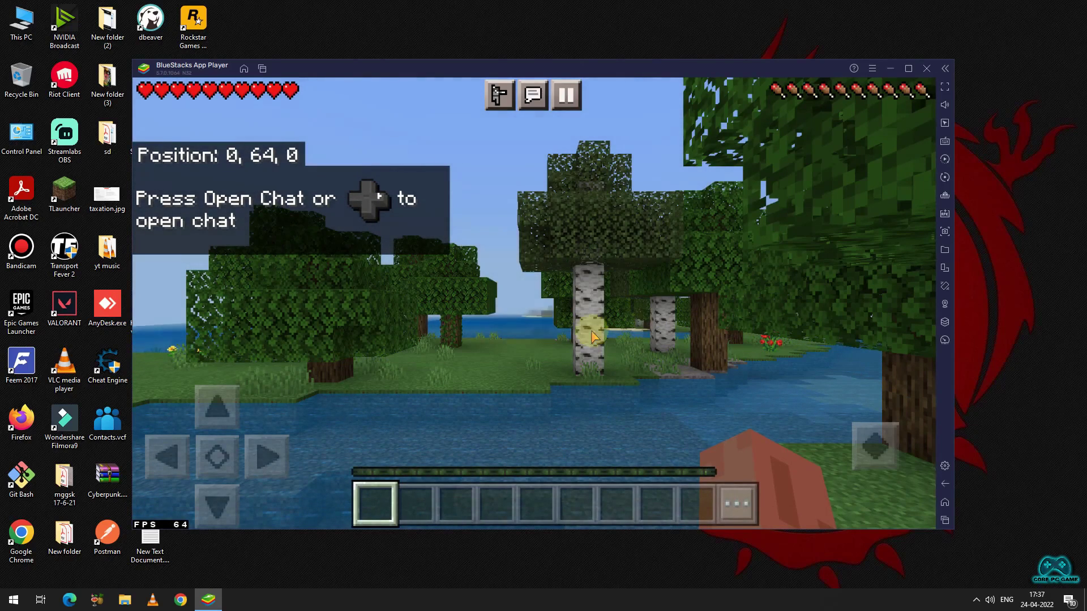
# Turn the player's view and walk forward to the grassy edge of the open water
pyautogui.click(537, 318)
pyautogui.moveTo(536, 318); pyautogui.dragTo(572, 305)
pyautogui.press('w')
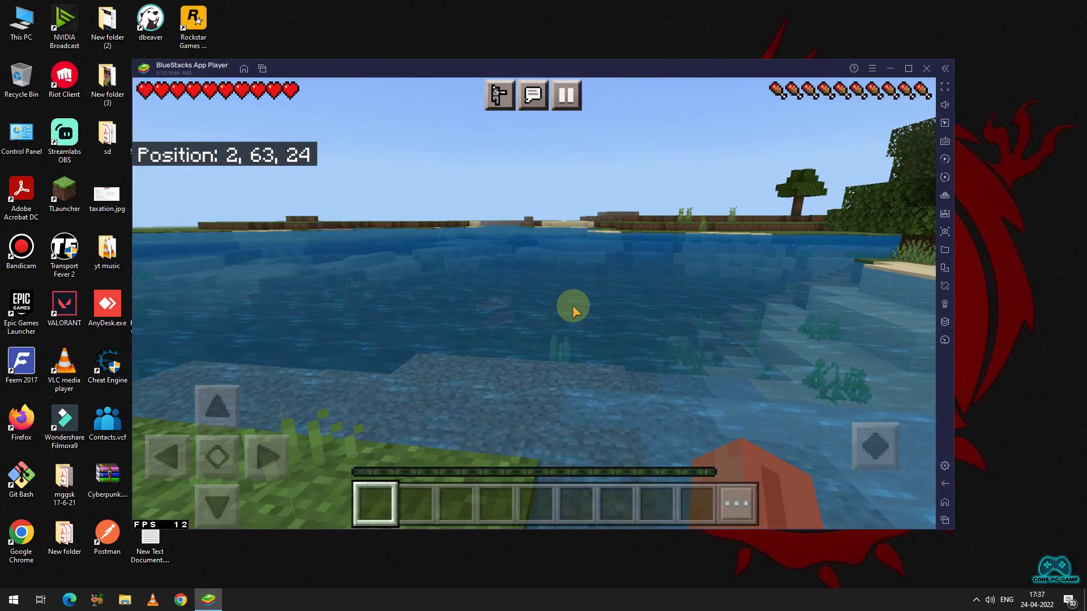
# Switch the player to creative mode with the chat command /gamemode creative
pyautogui.press('/')
pyautogui.write('//')
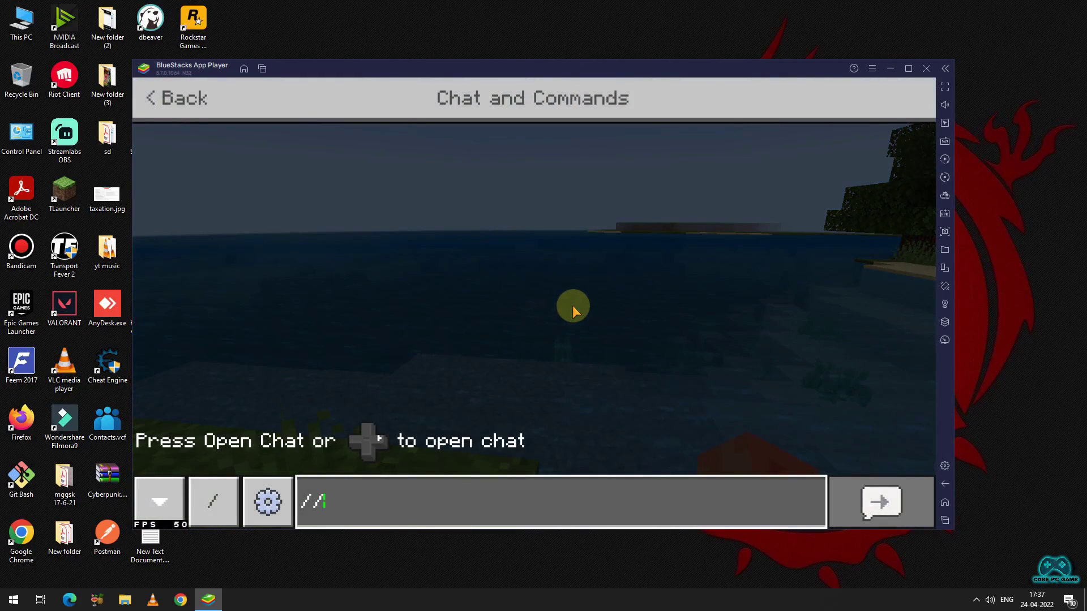
pyautogui.press('BackSpace')
pyautogui.write('gamemode creative')
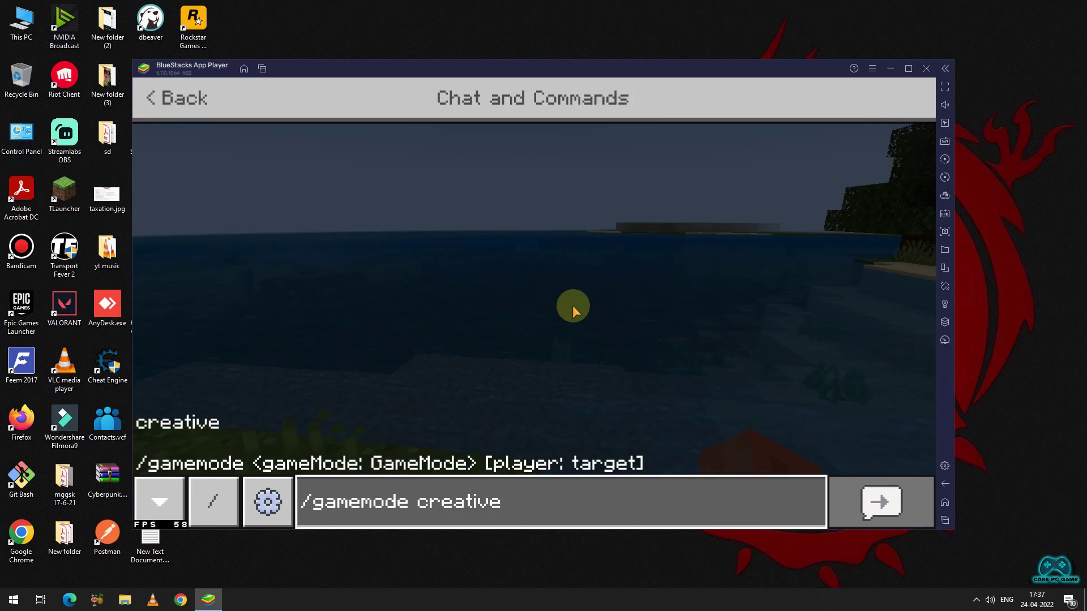
pyautogui.press('Return')
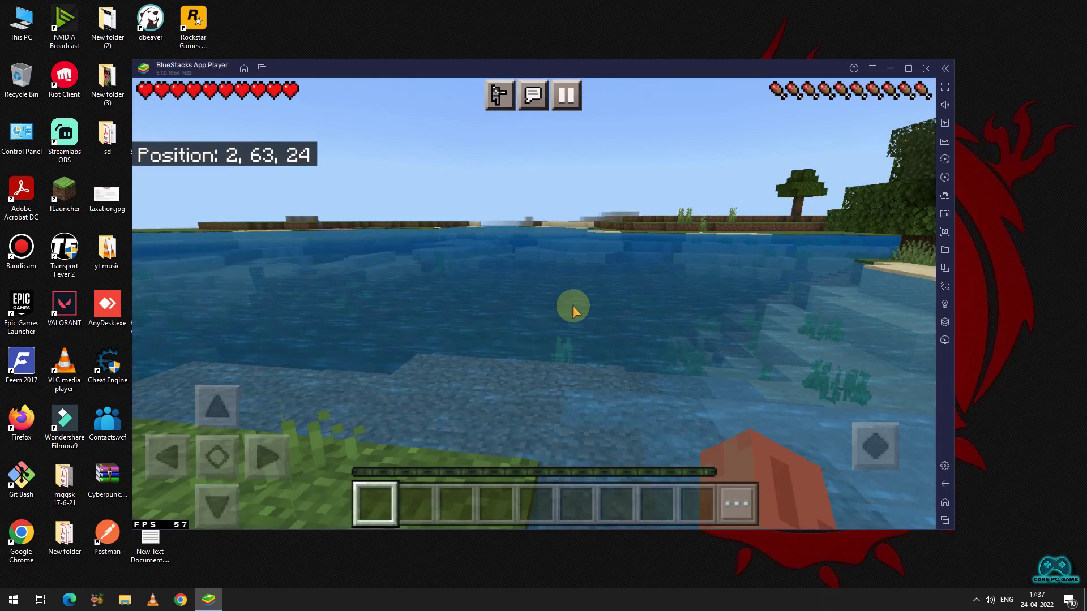
# Fly forward across the water to the grassland on the far shore and look around
pyautogui.press('w')
pyautogui.press('space')
pyautogui.press('space')
pyautogui.press('space')
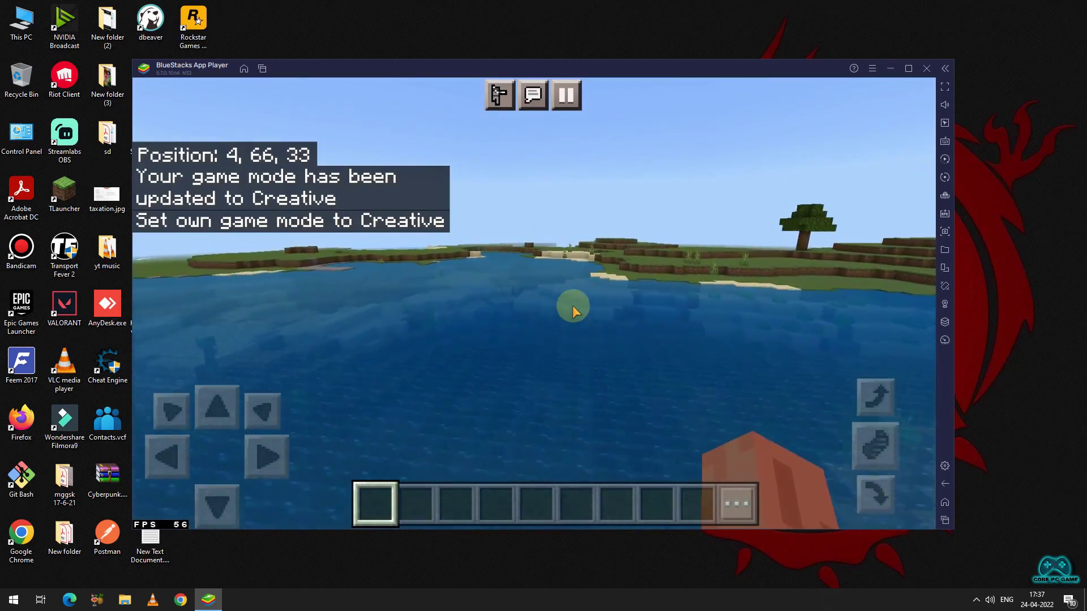
pyautogui.moveTo(645, 301); pyautogui.dragTo(676, 298)
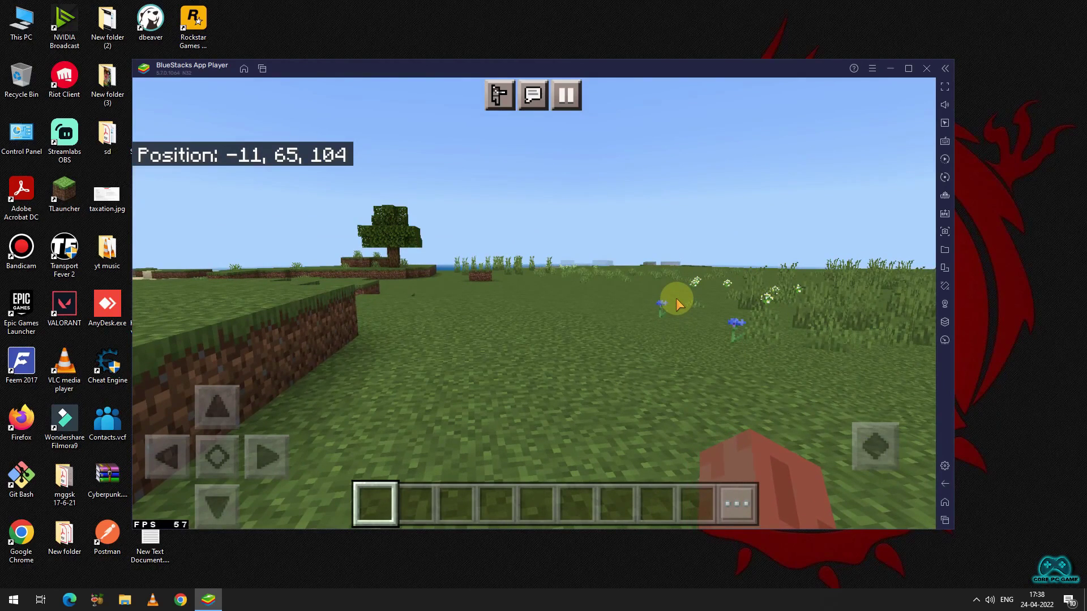
pyautogui.moveTo(676, 298); pyautogui.dragTo(525, 308)
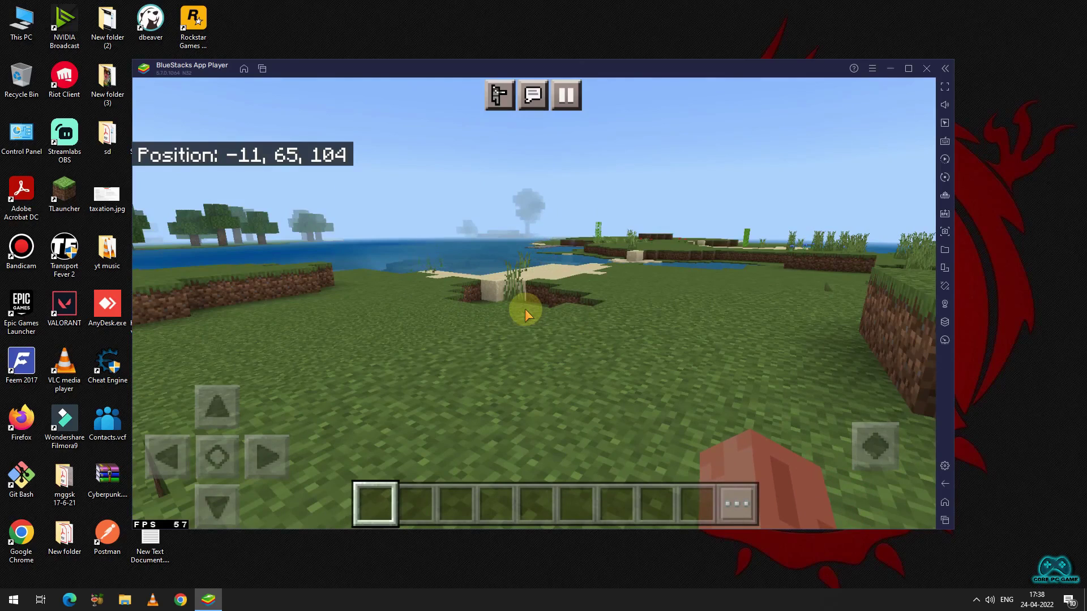
pyautogui.click(533, 95)
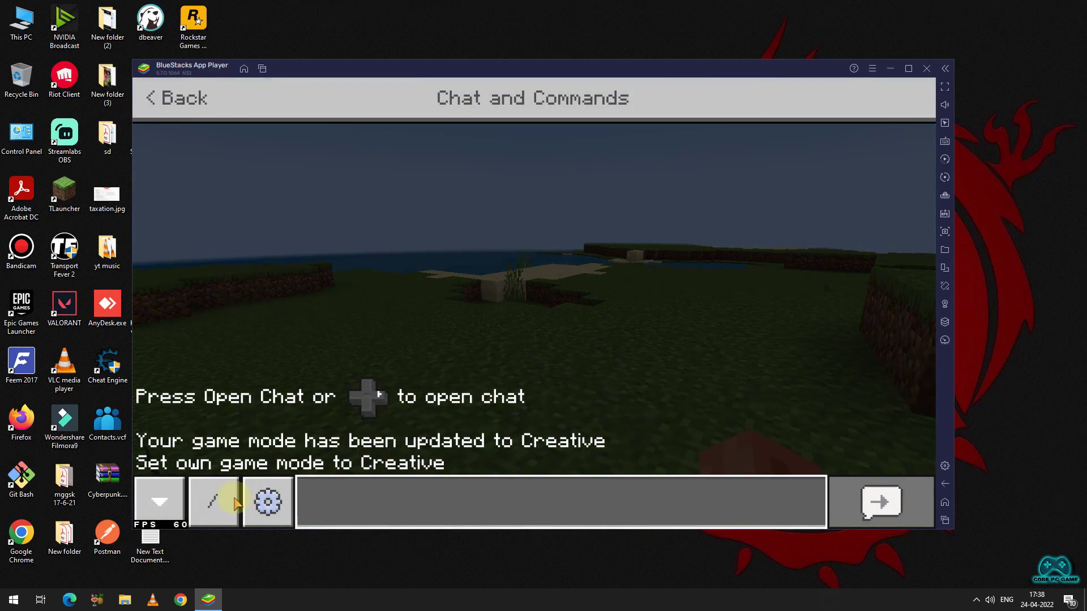
pyautogui.click(229, 502)
pyautogui.click(366, 498)
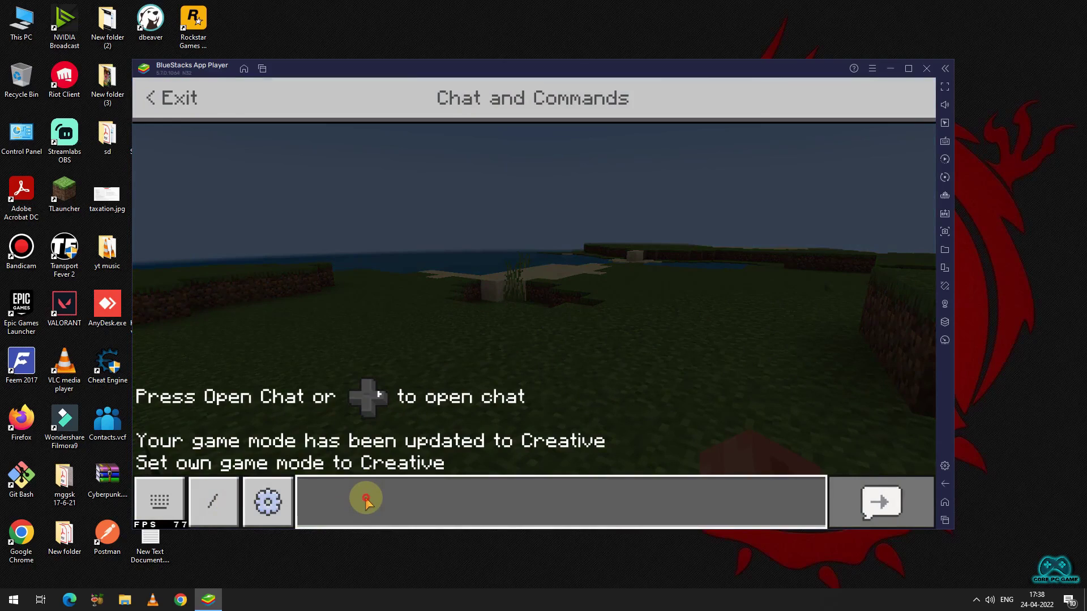
pyautogui.write('\\')
pyautogui.write('game')
pyautogui.write('r')
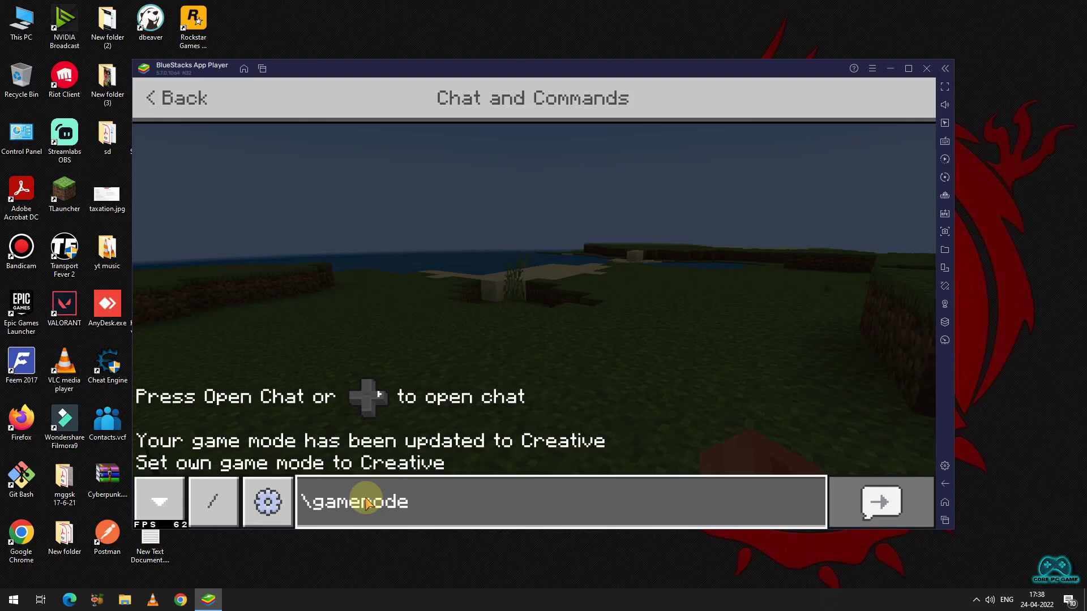
pyautogui.press('BackSpace')
pyautogui.press('BackSpace')
pyautogui.press('BackSpace')
pyautogui.press('BackSpace')
pyautogui.press('BackSpace')
pyautogui.press('BackSpace')
pyautogui.press('BackSpace')
pyautogui.press('BackSpace')
pyautogui.press('BackSpace')
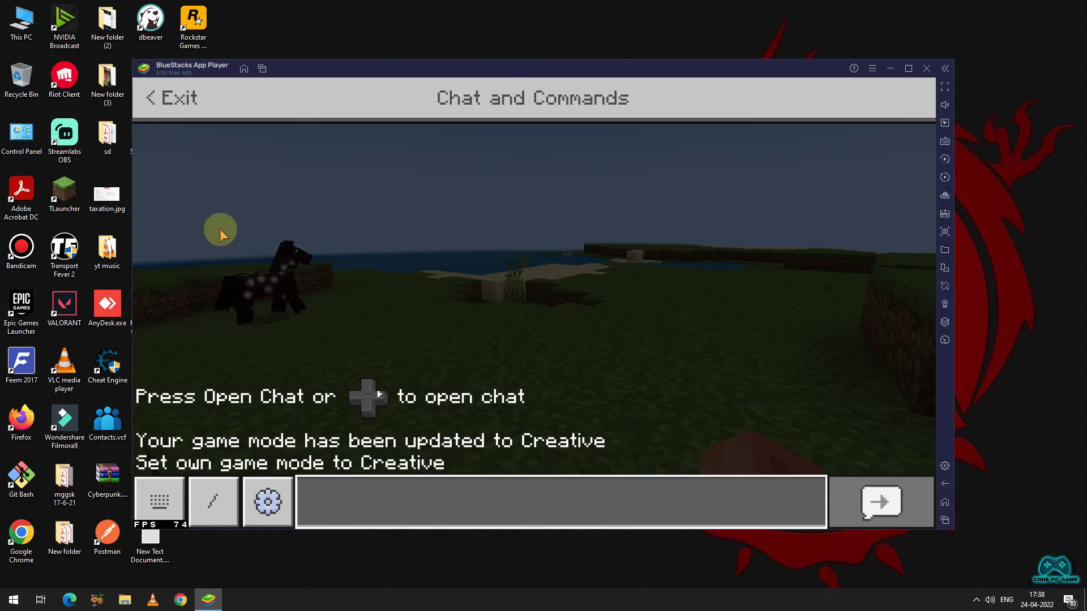
pyautogui.press('Escape')
# Switch the player to survival mode with the chat command /gamemode survival
pyautogui.moveTo(312, 274); pyautogui.dragTo(334, 308)
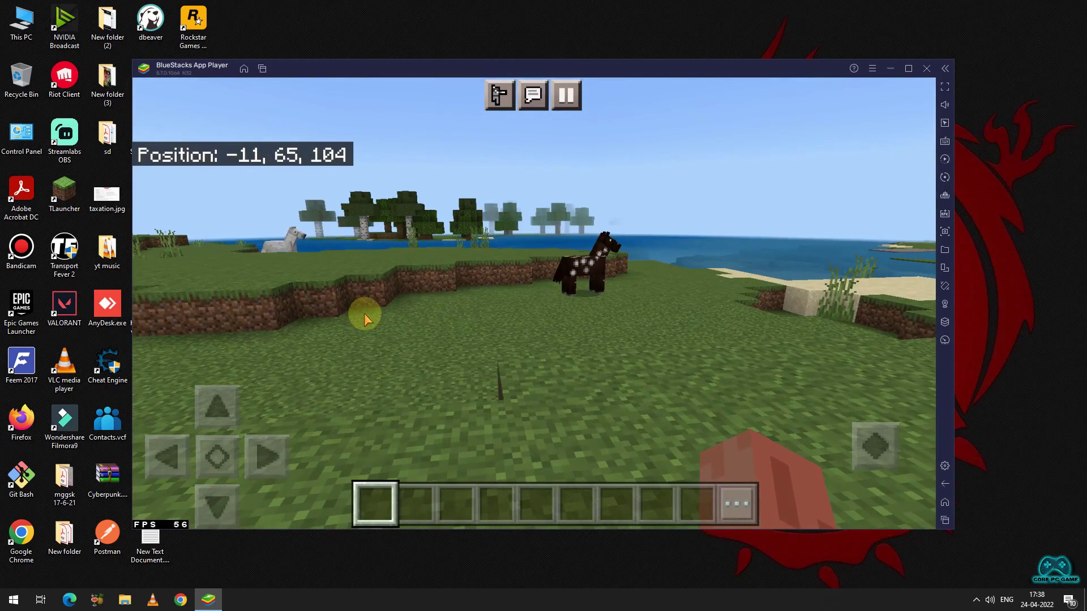
pyautogui.press('/')
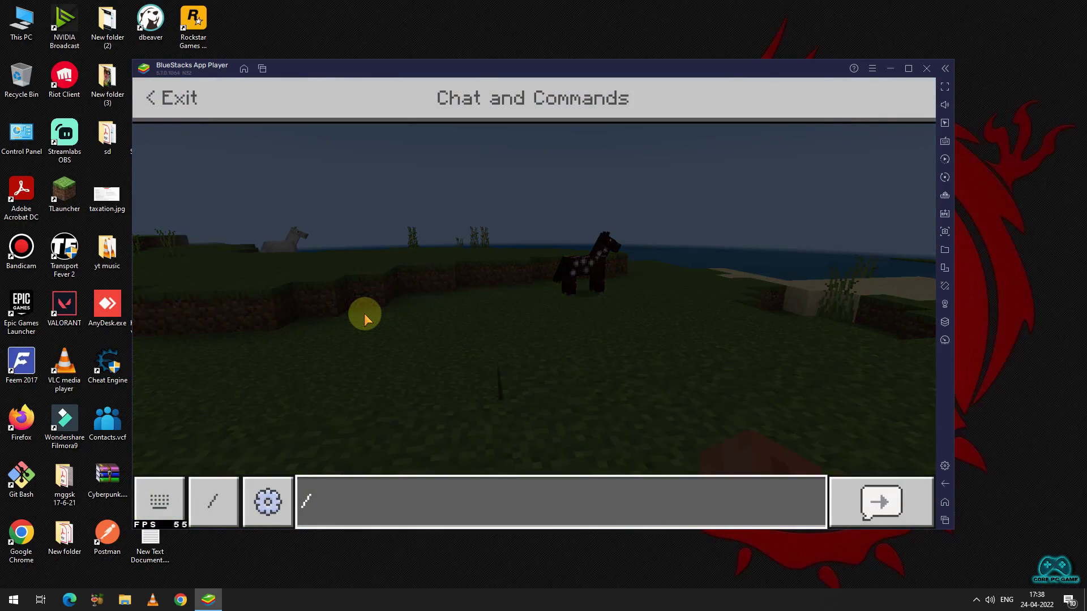
pyautogui.write('gamemode')
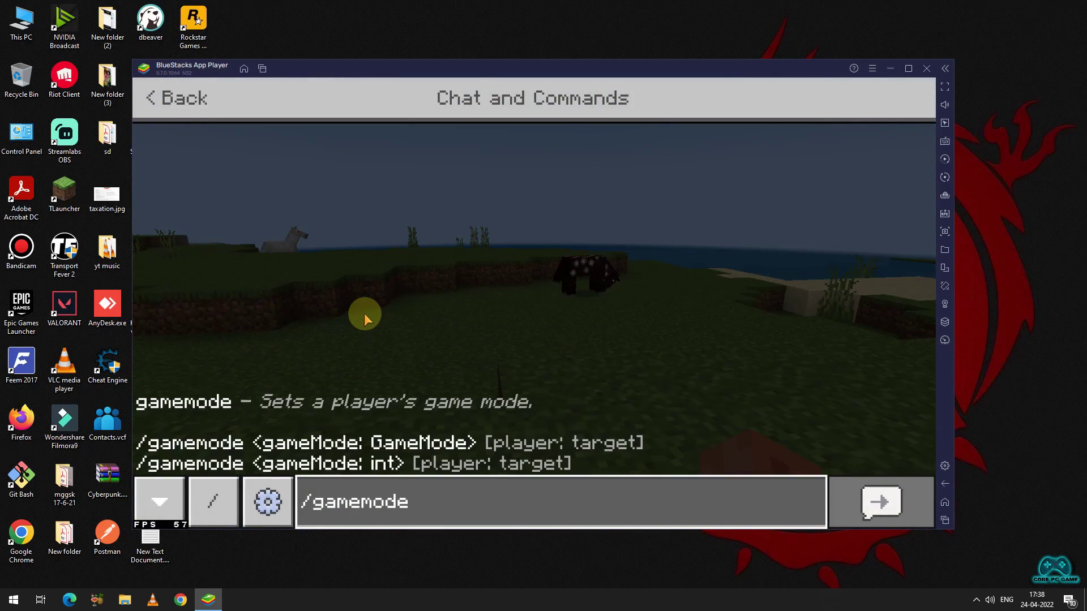
pyautogui.write(' sur')
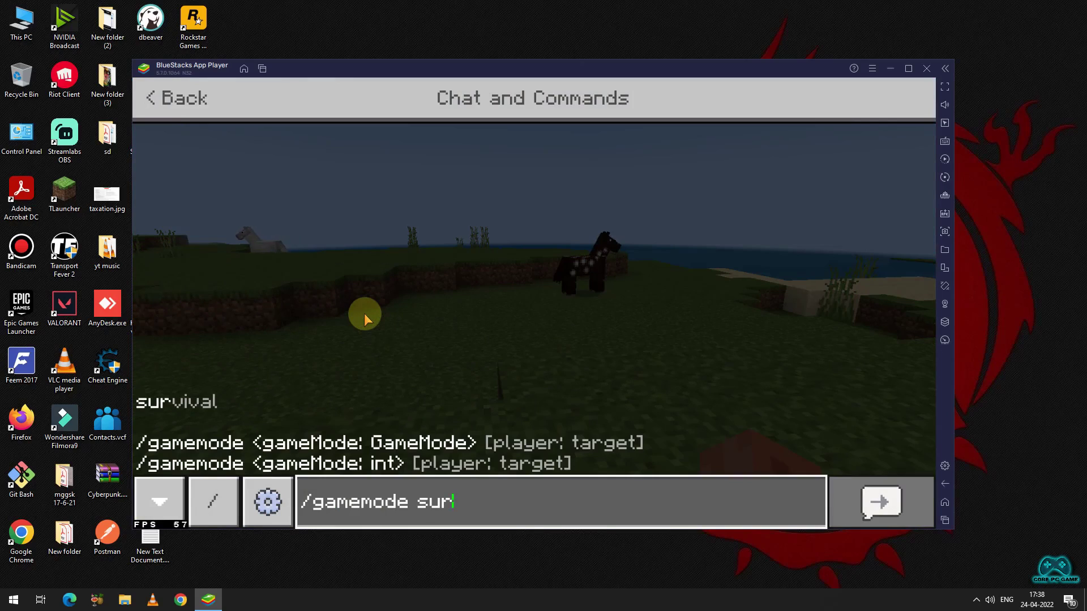
pyautogui.press('Tab')
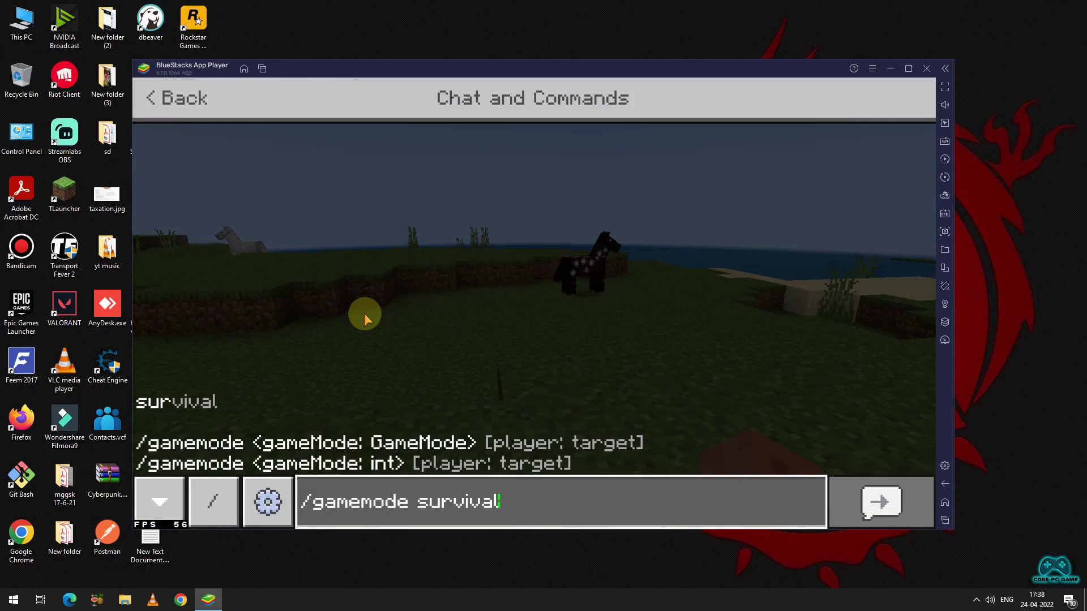
pyautogui.click(883, 507)
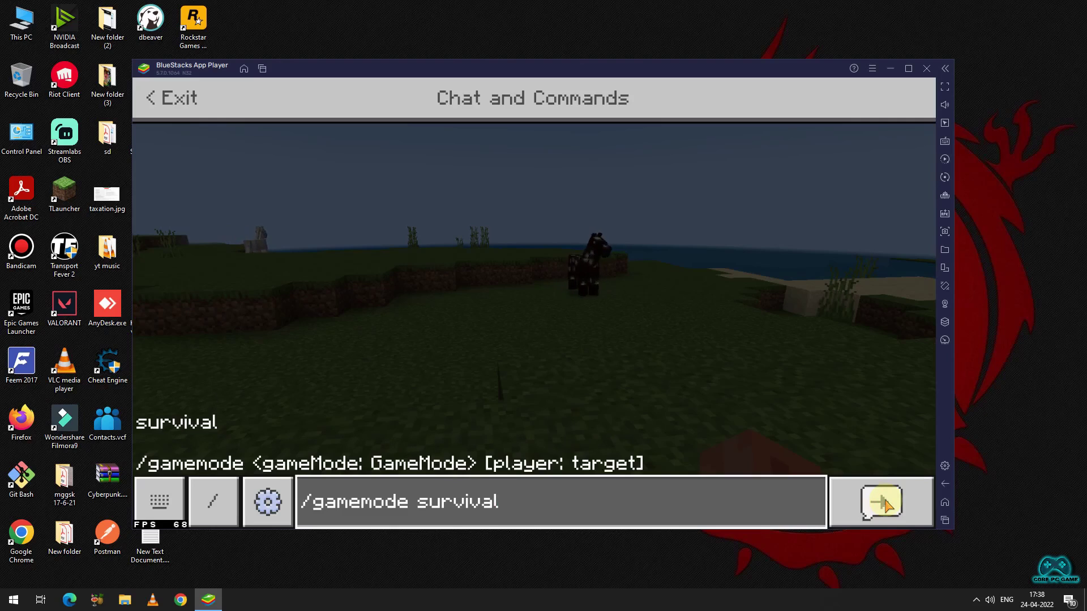
pyautogui.click(728, 504)
pyautogui.press('Return')
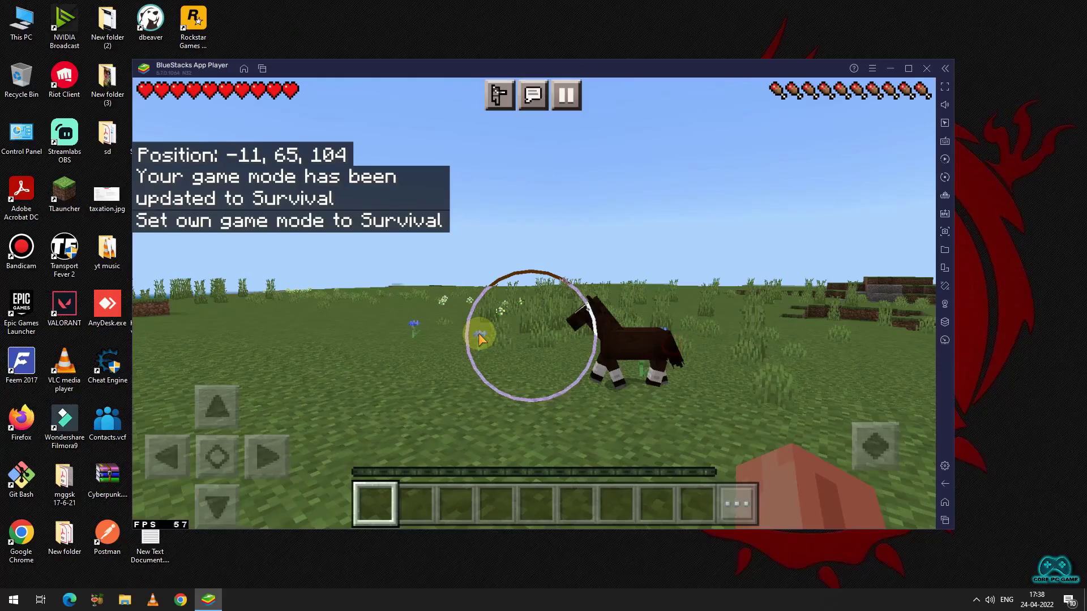
# Pause the game and turn on Split Controls in the Touch settings
pyautogui.moveTo(478, 333); pyautogui.dragTo(406, 338)
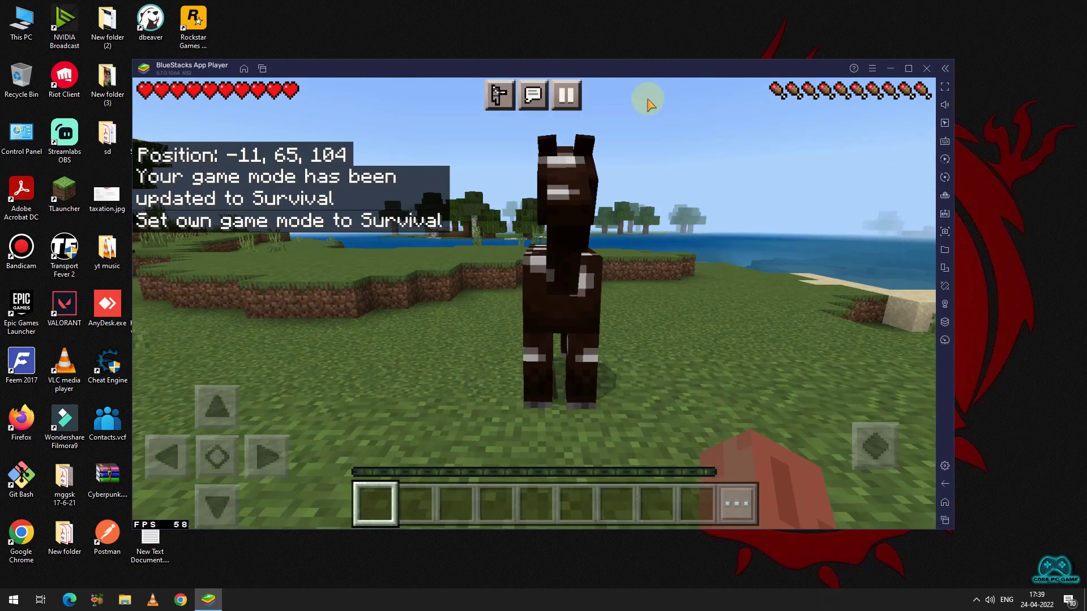
pyautogui.click(578, 94)
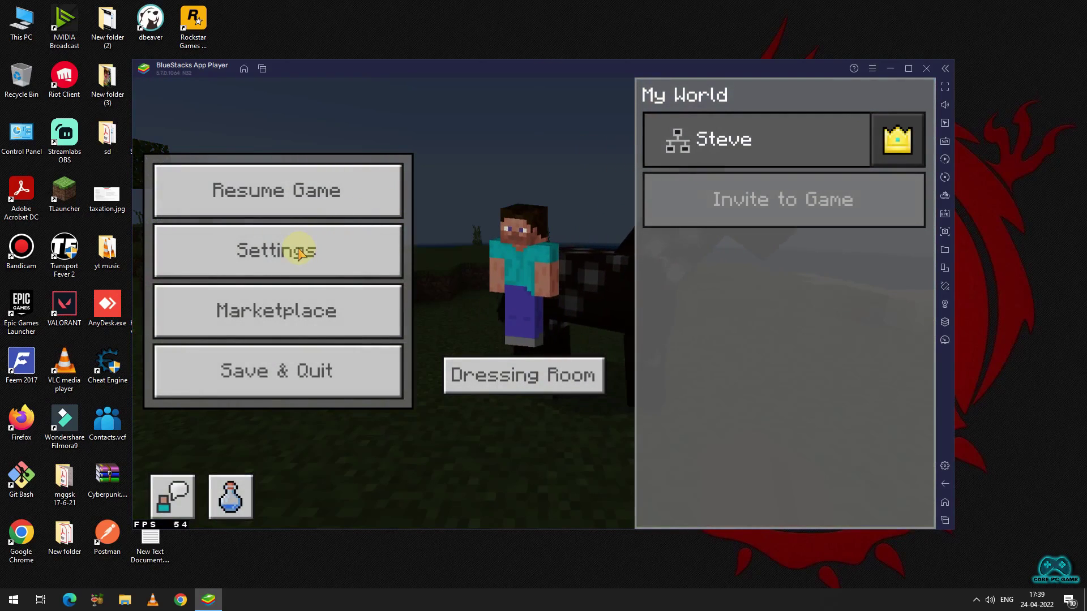
pyautogui.click(298, 247)
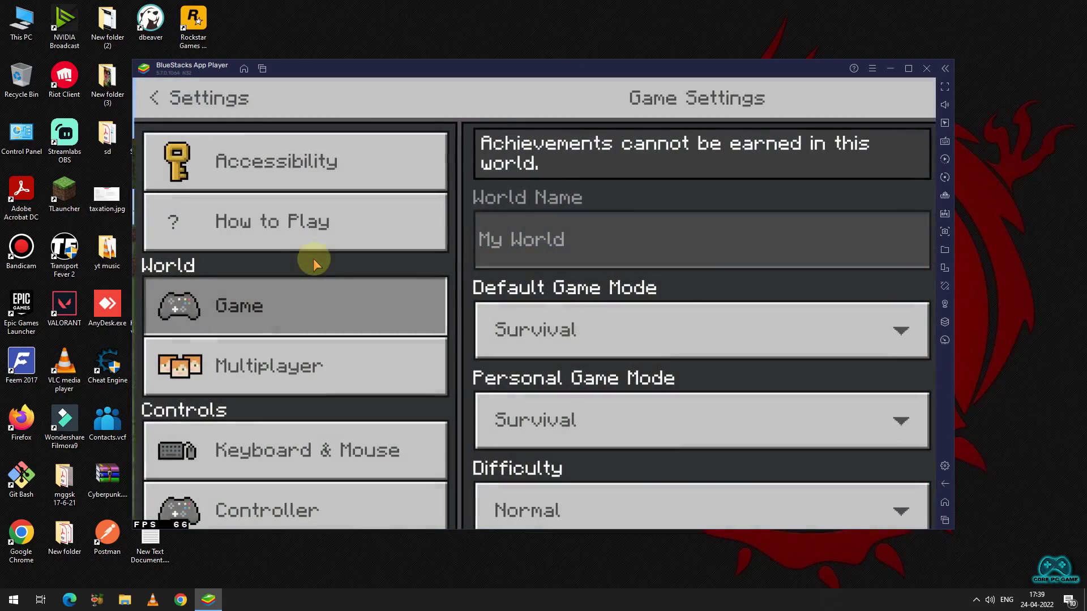
pyautogui.scroll(-3, 459, 337)
pyautogui.scroll(-2, 546, 322)
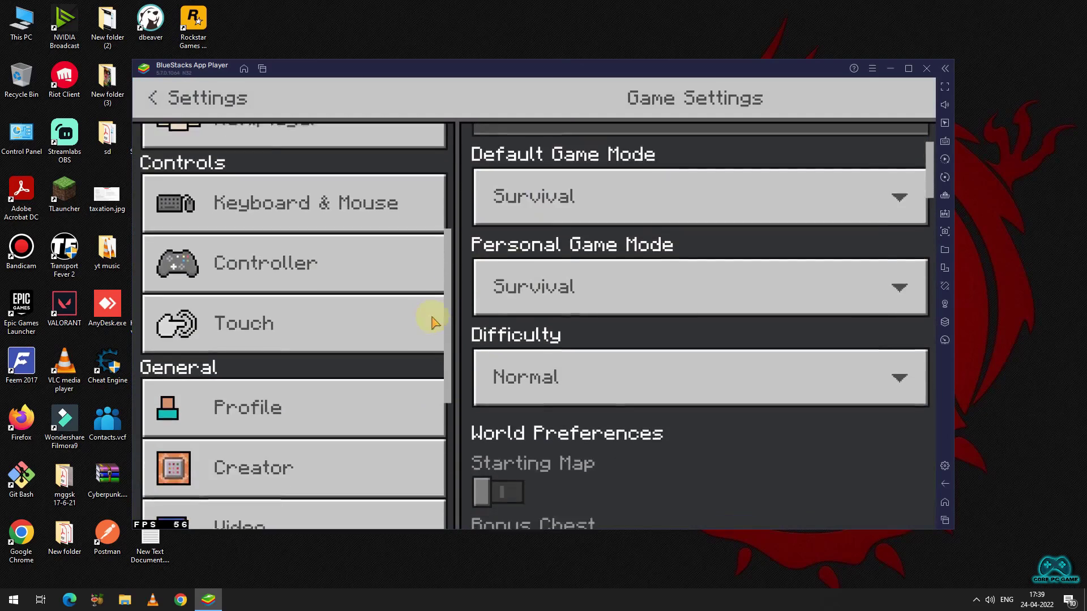
pyautogui.moveTo(291, 214); pyautogui.dragTo(282, 376)
pyautogui.scroll(2, 286, 376)
pyautogui.click(295, 373)
pyautogui.scroll(-3, 300, 328)
pyautogui.click(269, 378)
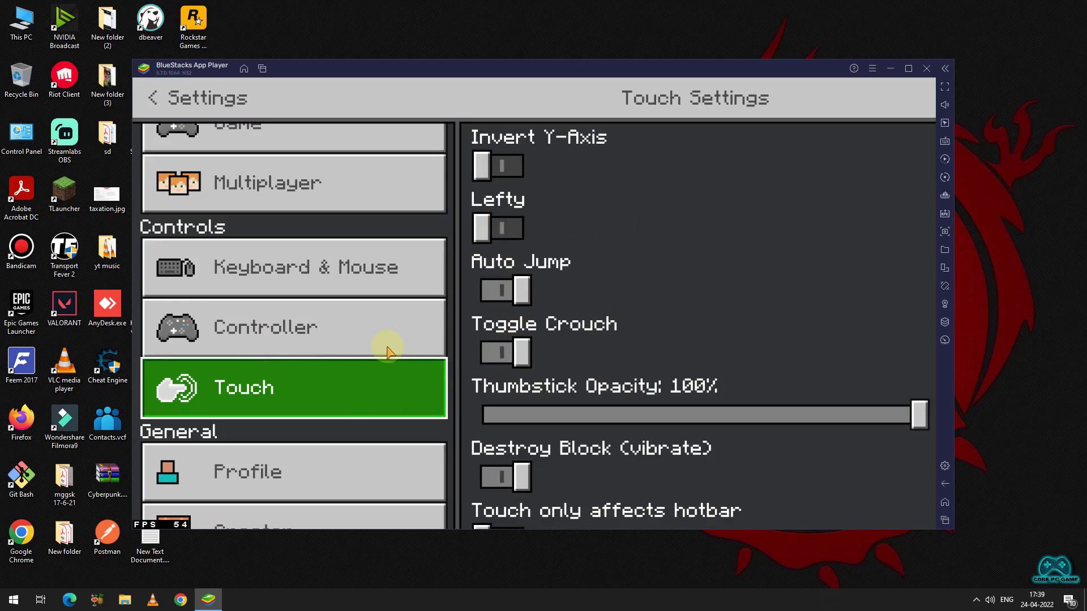
pyautogui.scroll(-8, 682, 355)
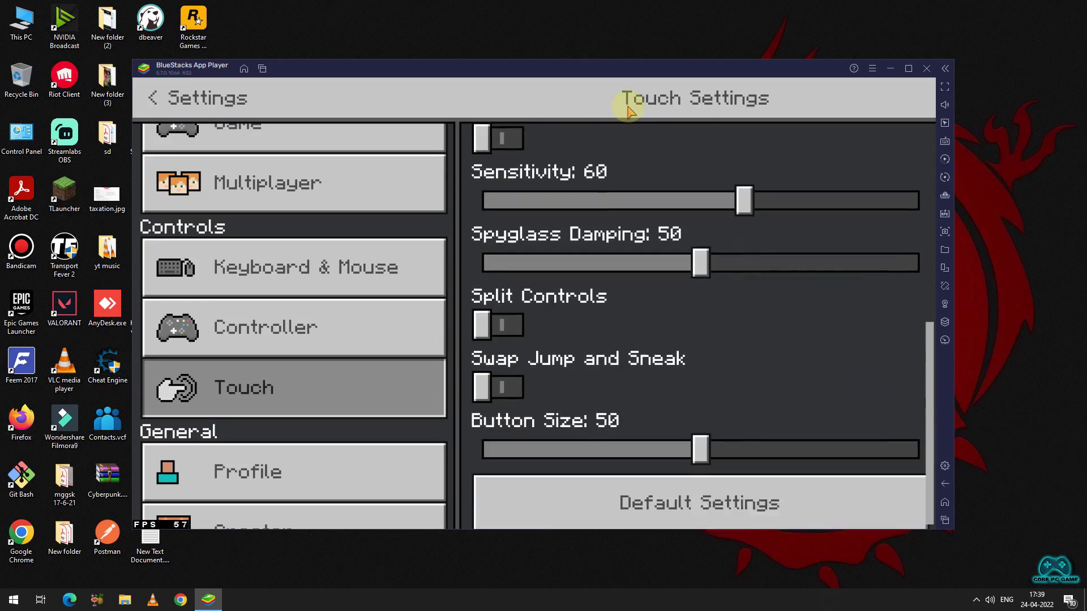
pyautogui.click(509, 319)
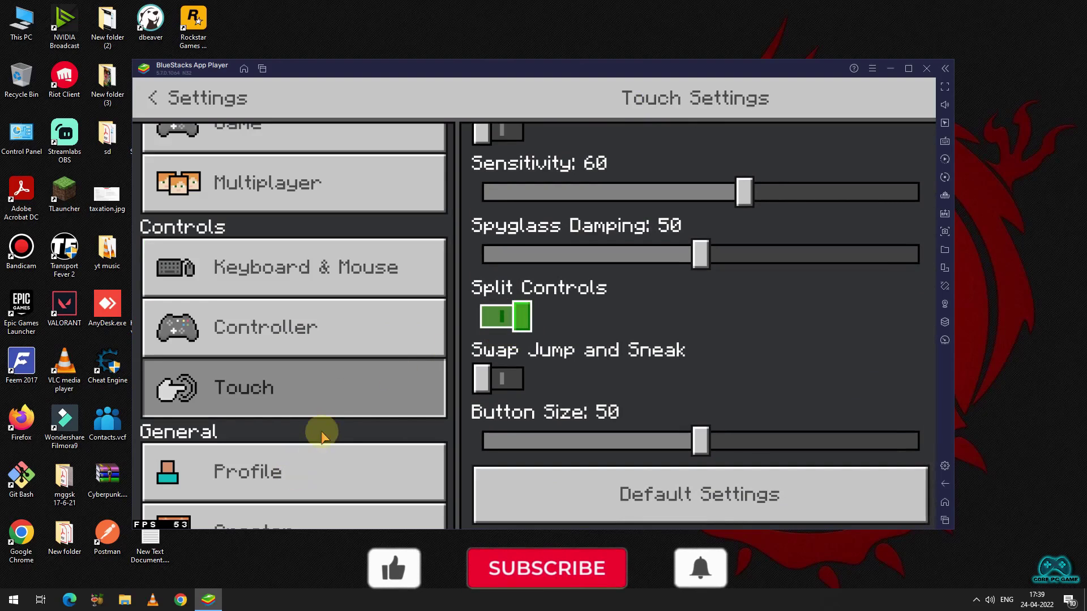
# Set the FOV to 80.40° in the Video settings
pyautogui.scroll(-4, 352, 272)
pyautogui.click(290, 388)
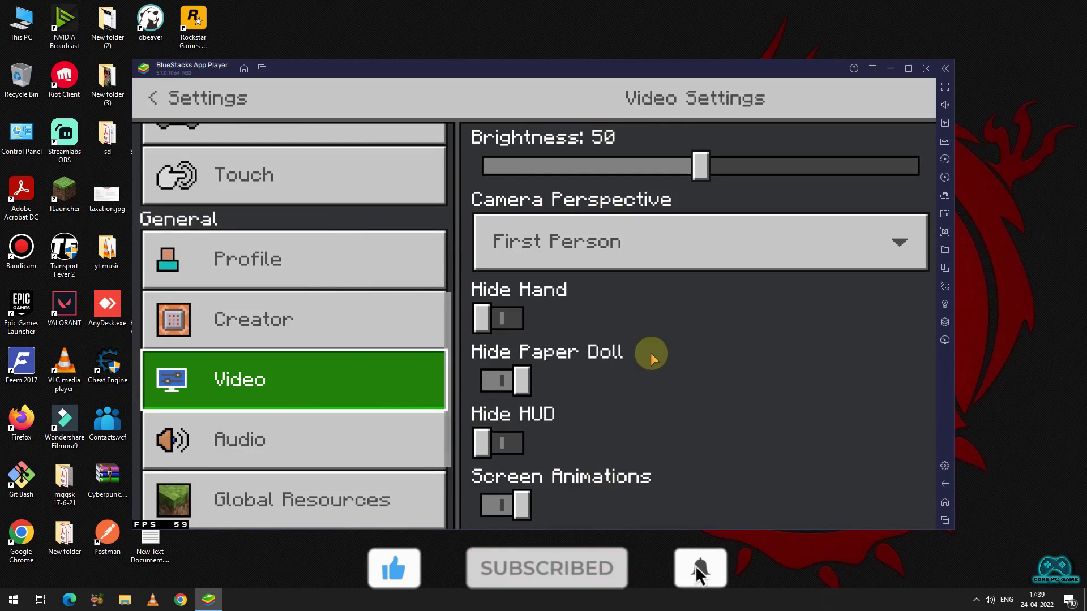
pyautogui.click(660, 318)
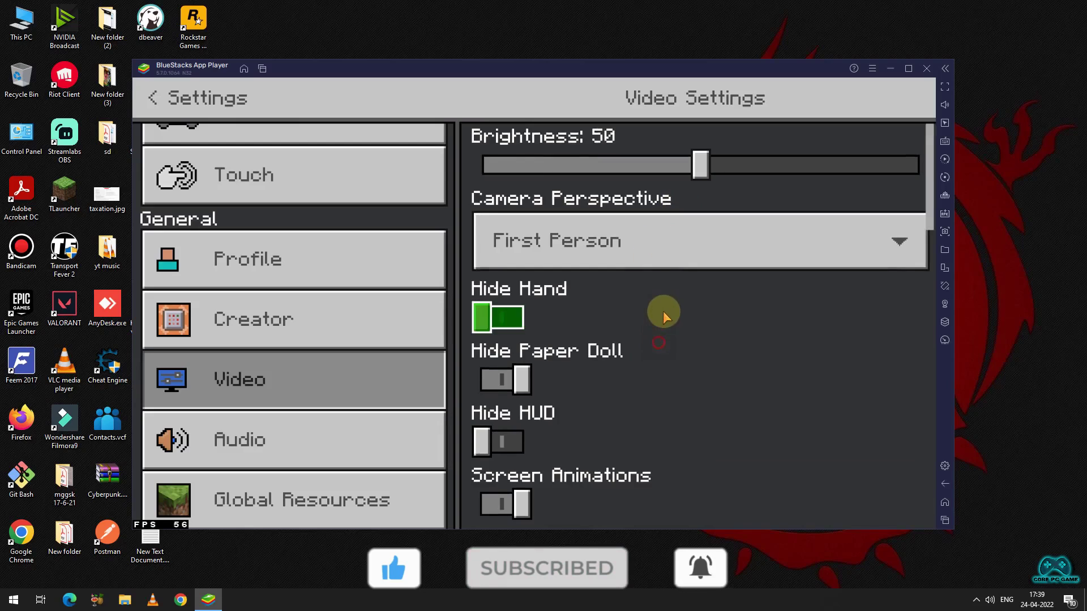
pyautogui.moveTo(660, 318); pyautogui.dragTo(672, 118)
pyautogui.scroll(1, 628, 408)
pyautogui.moveTo(628, 399); pyautogui.dragTo(632, 358)
pyautogui.moveTo(651, 222); pyautogui.dragTo(758, 233)
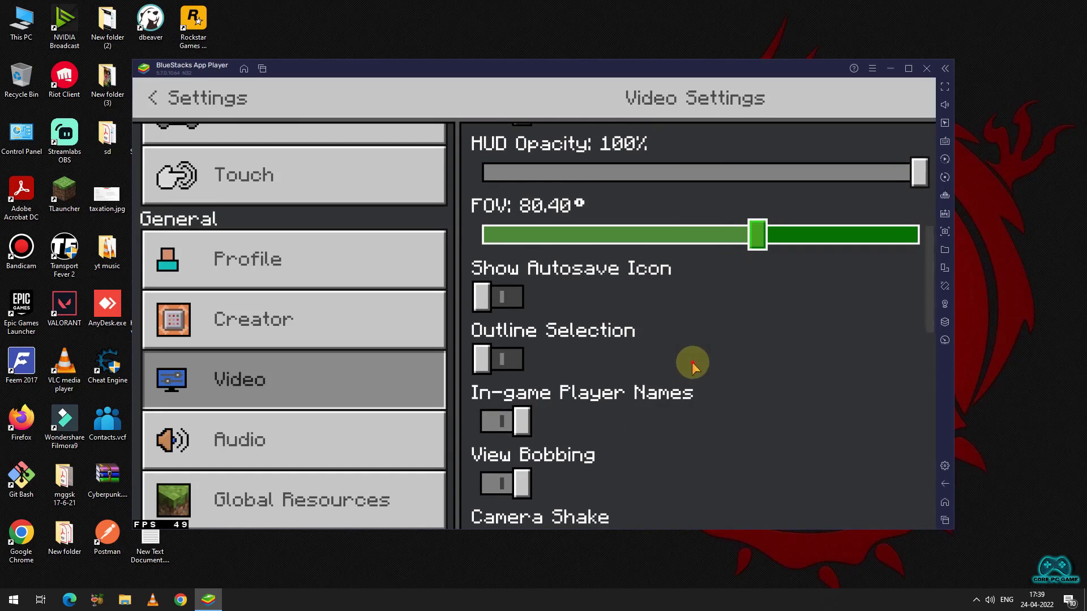
# Set the UI Profile to Classic and the Render Distance to 6 chunks
pyautogui.moveTo(691, 368); pyautogui.dragTo(714, 176)
pyautogui.moveTo(677, 481); pyautogui.dragTo(721, 299)
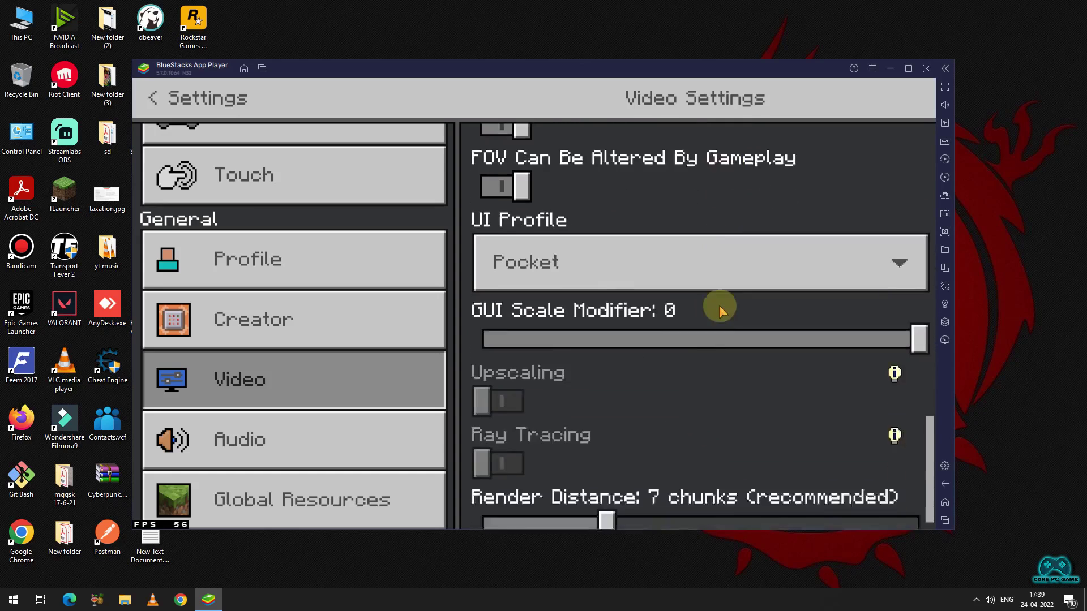
pyautogui.click(614, 240)
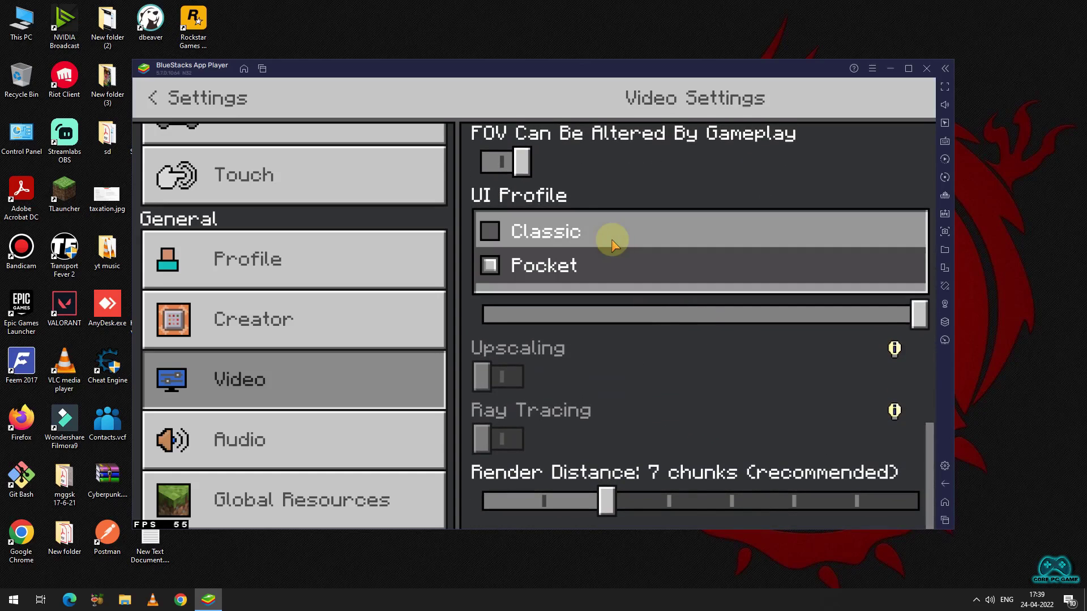
pyautogui.click(491, 240)
pyautogui.moveTo(603, 505); pyautogui.dragTo(549, 518)
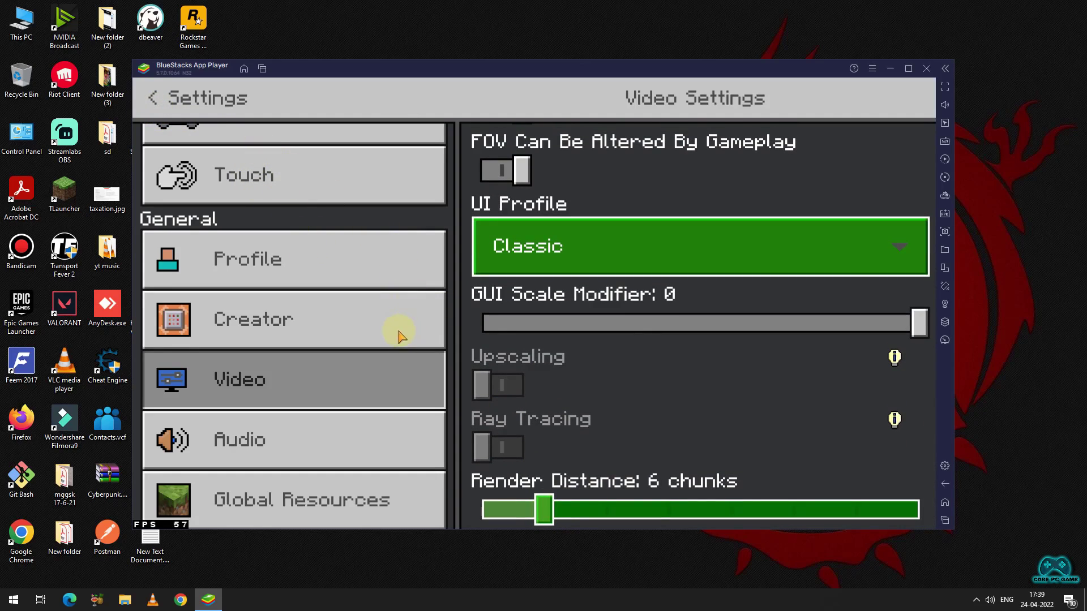
# Leave the settings, resume the game and turn the player's view around the grassland
pyautogui.scroll(10, 398, 334)
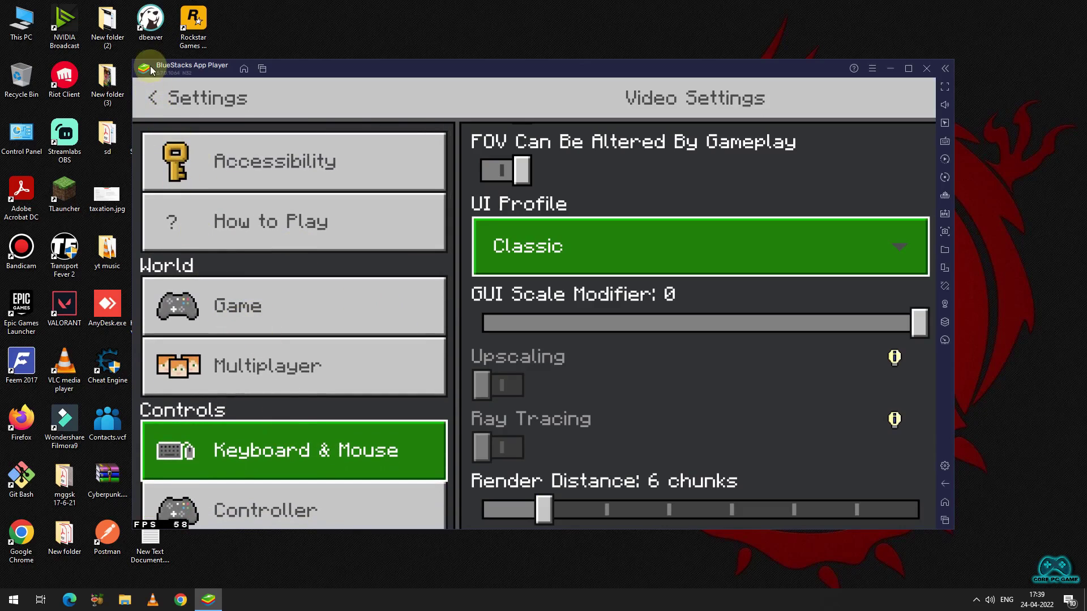
pyautogui.click(153, 101)
pyautogui.click(291, 205)
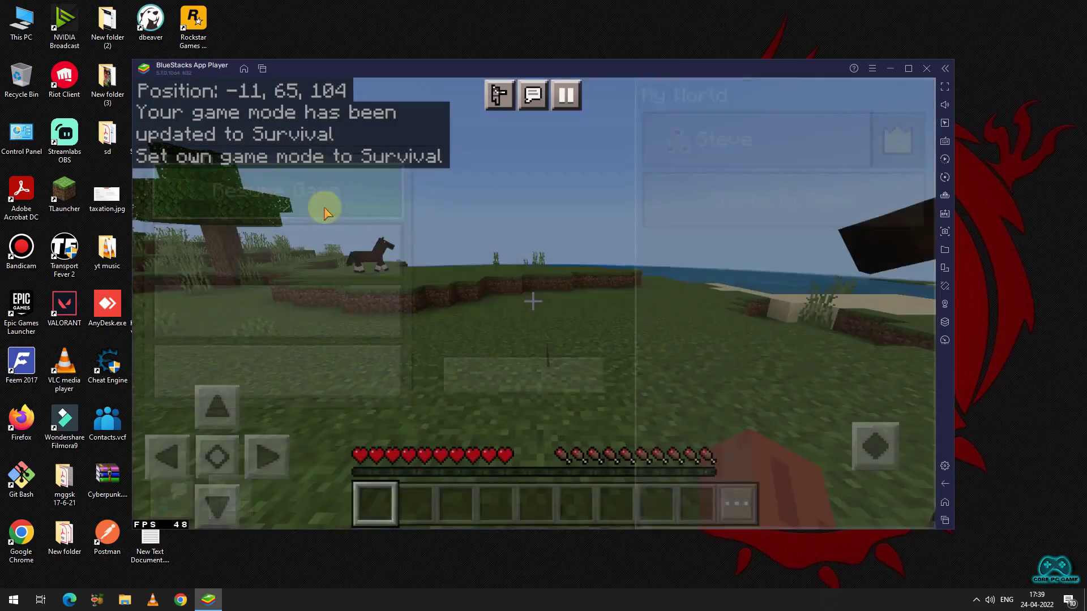
pyautogui.moveTo(661, 275); pyautogui.dragTo(425, 403)
pyautogui.moveTo(548, 430); pyautogui.dragTo(548, 305)
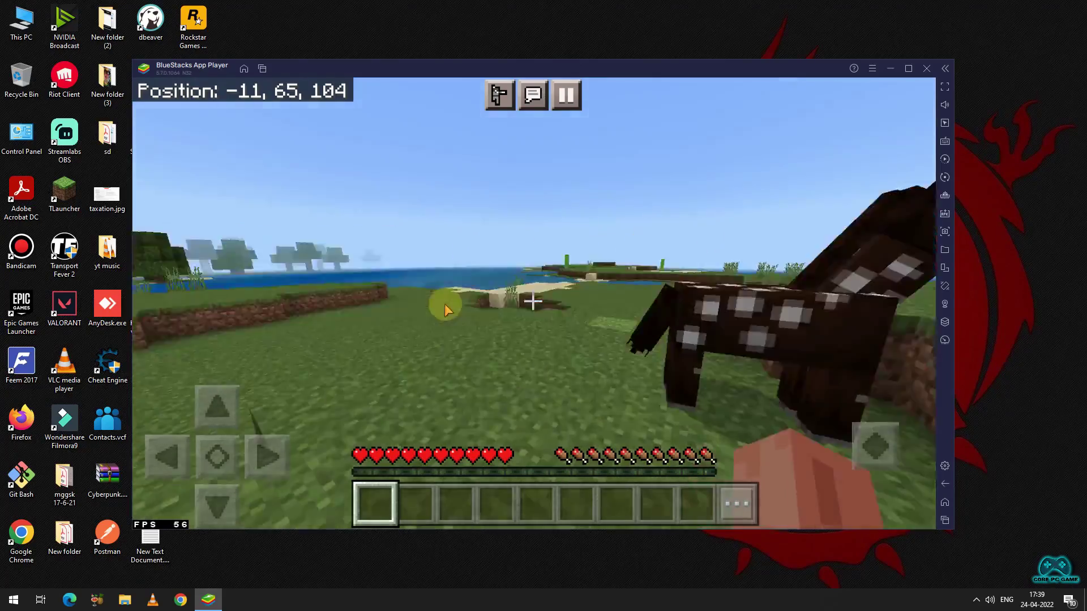
# Pause the game and open its Keyboard & Mouse settings
pyautogui.moveTo(444, 304); pyautogui.dragTo(398, 276)
pyautogui.click(565, 95)
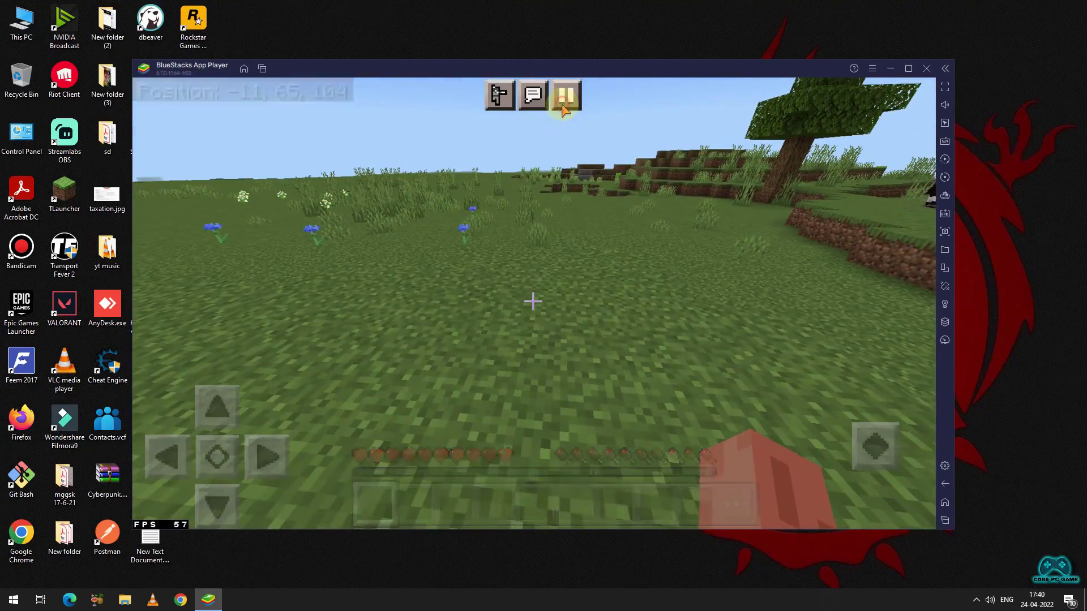
pyautogui.click(357, 253)
pyautogui.press('Escape')
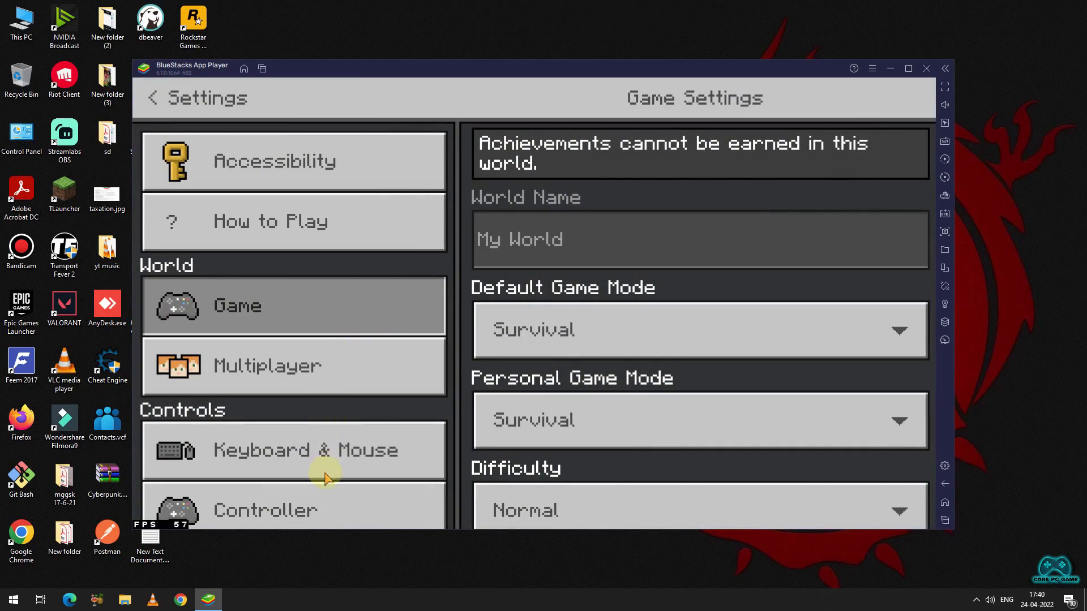
pyautogui.moveTo(326, 478); pyautogui.dragTo(285, 273)
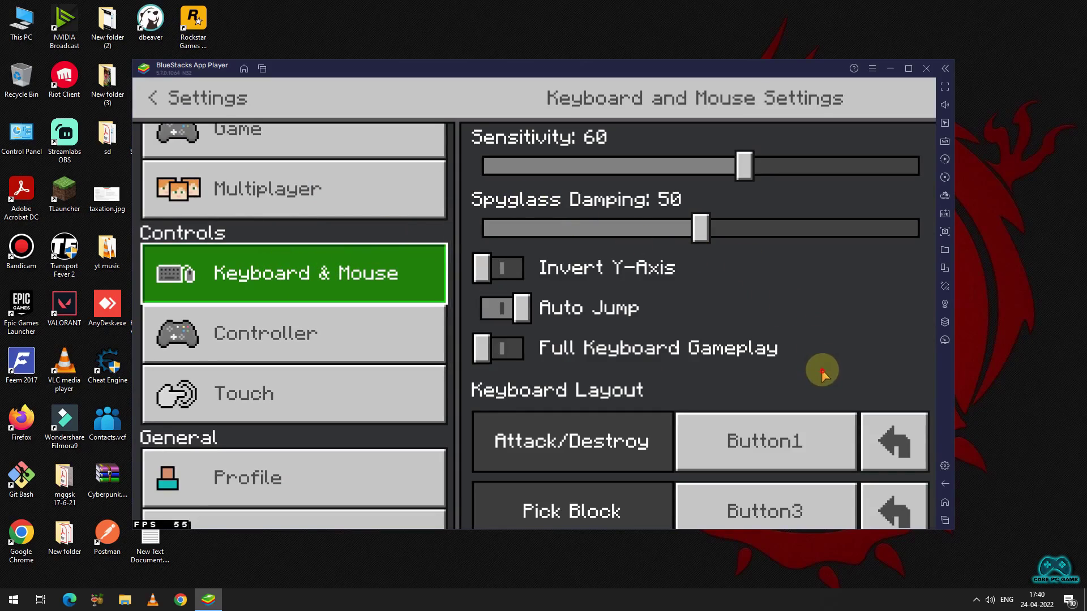
# Bind Attack/Destroy to F, Pick Block to R and Use Item/Place Block to E
pyautogui.scroll(-4, 822, 370)
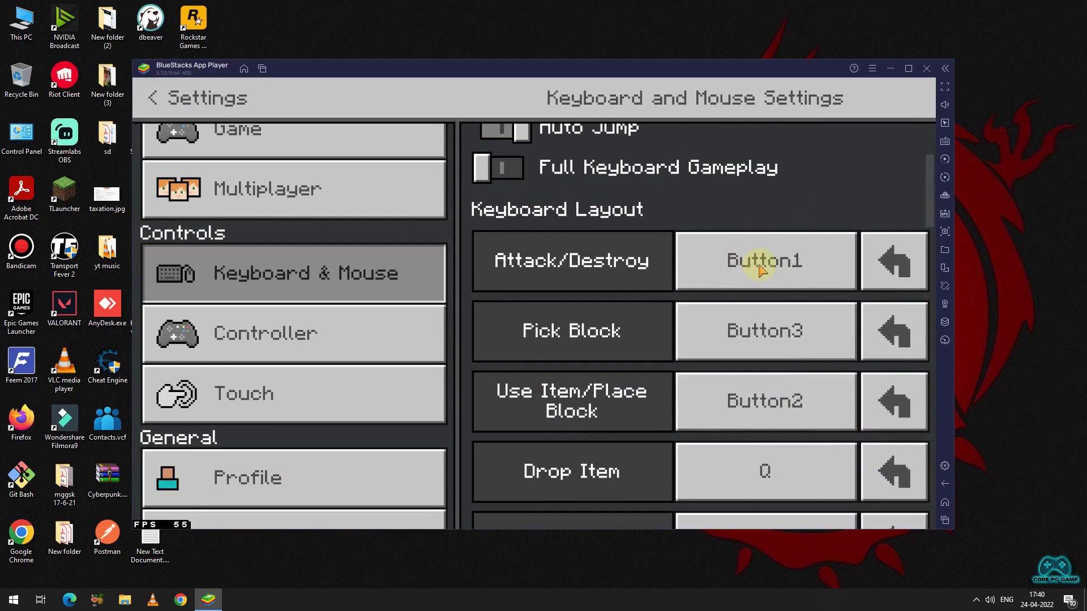
pyautogui.click(760, 270)
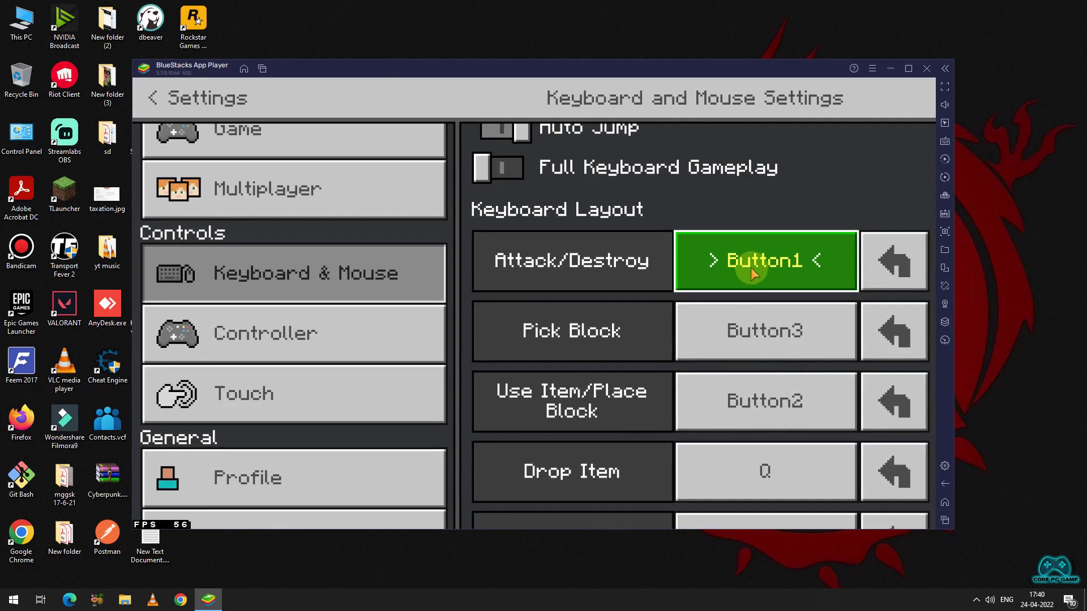
pyautogui.press('f')
pyautogui.click(768, 340)
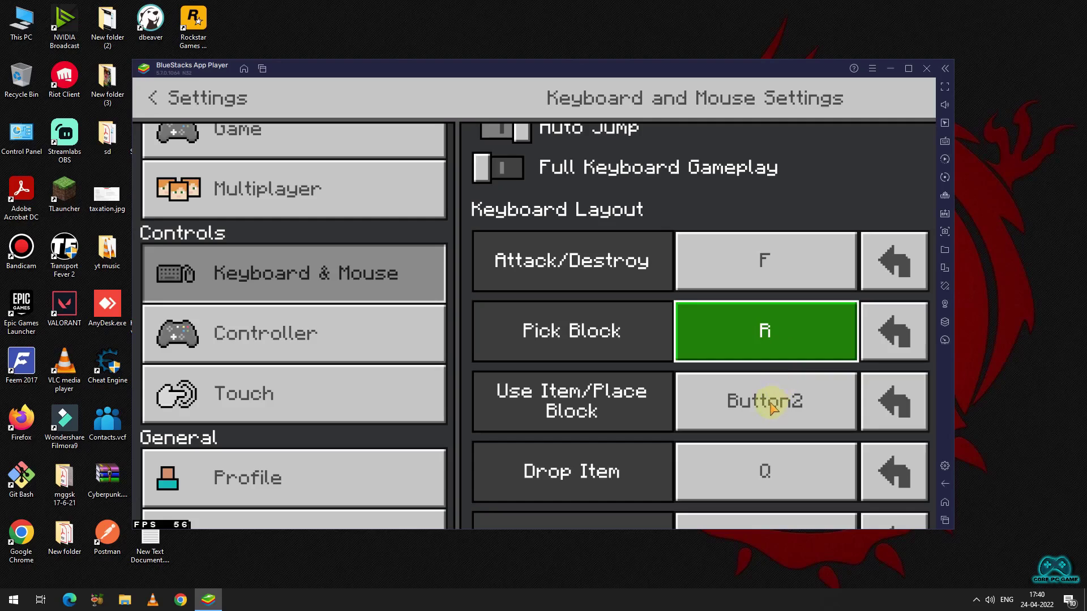
pyautogui.click(763, 422)
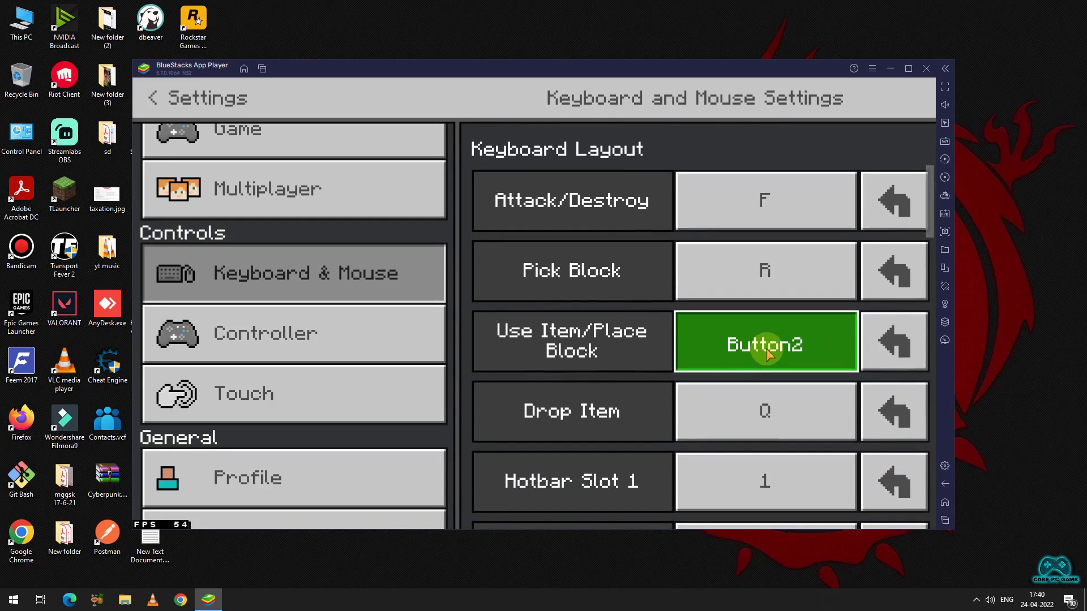
pyautogui.press('e')
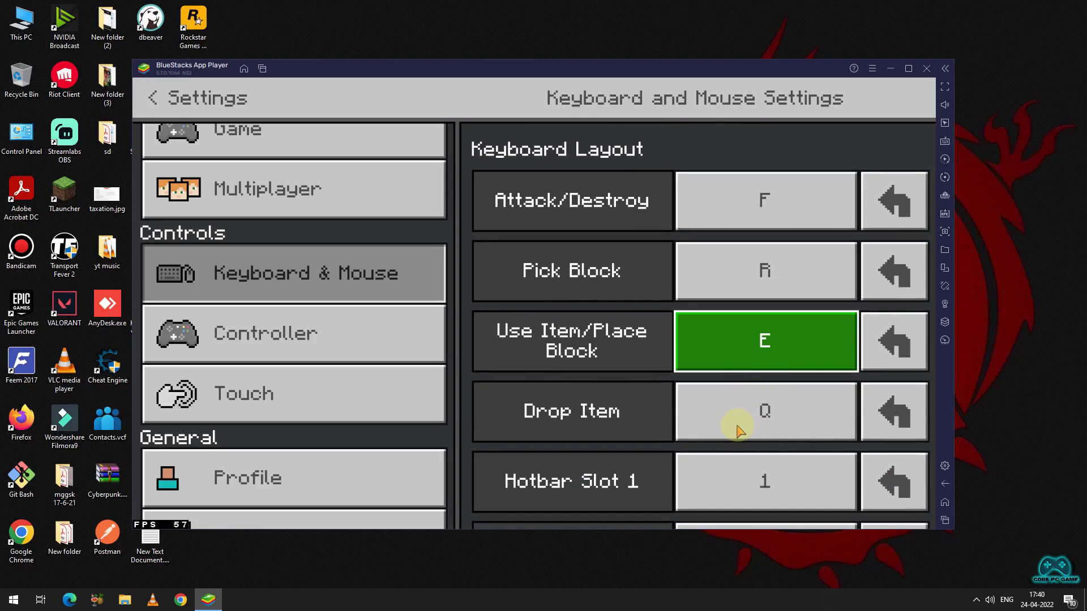
# Open the Inventory key binding in the keyboard layout for reassignment
pyautogui.moveTo(740, 437); pyautogui.dragTo(751, 171)
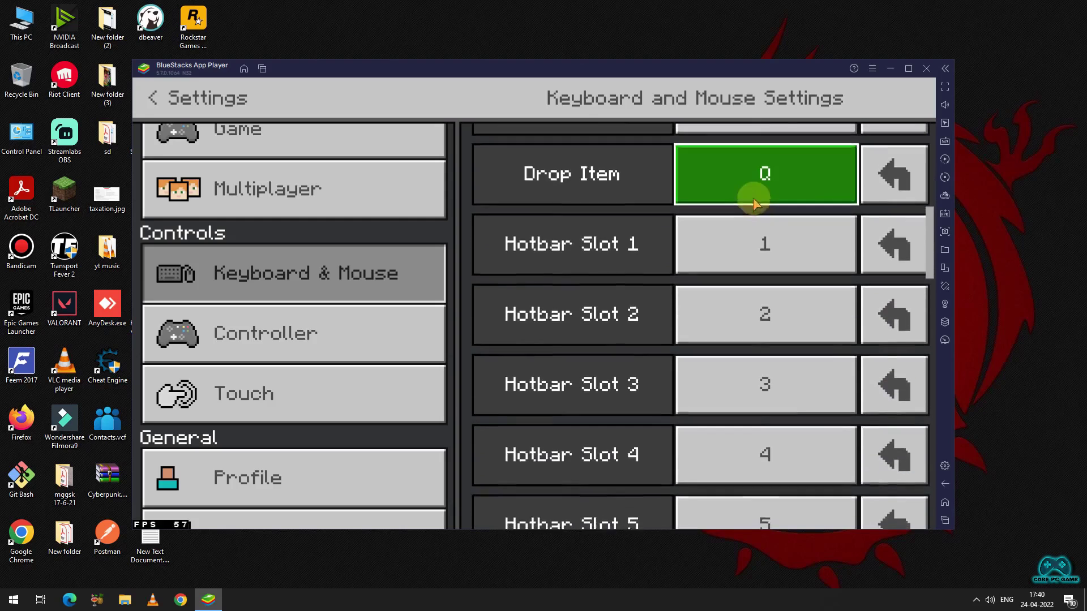
pyautogui.moveTo(596, 524); pyautogui.dragTo(594, 287)
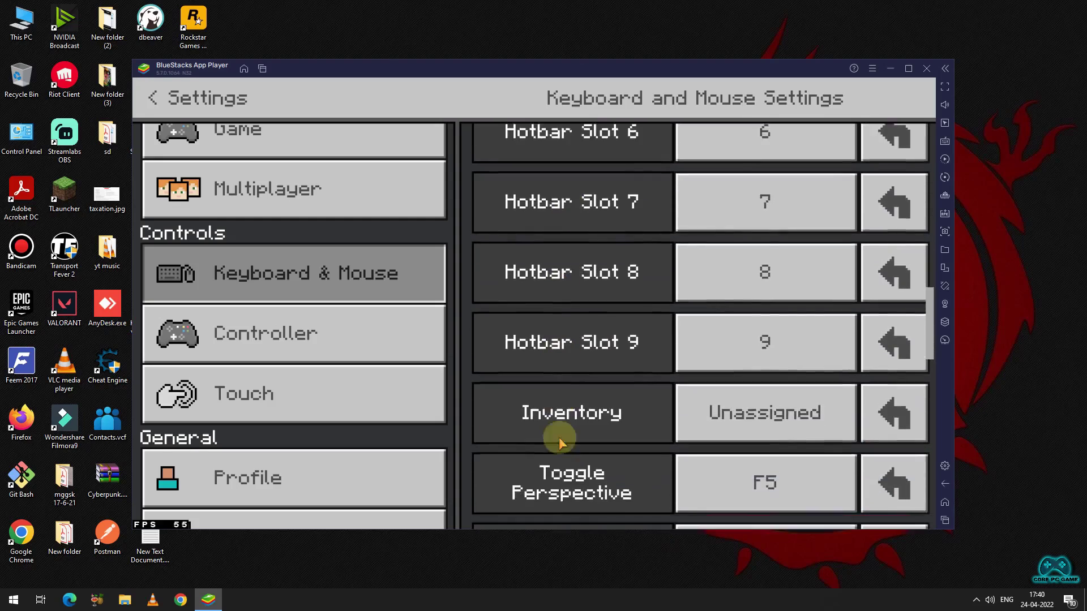
pyautogui.click(747, 242)
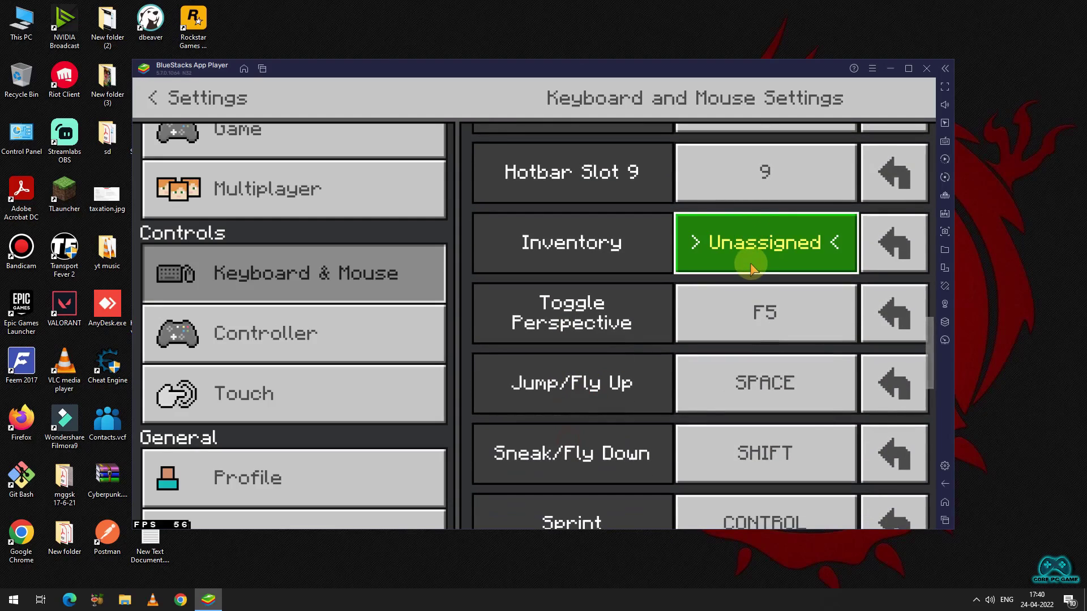
# Review the remaining key bindings through Menu Tab Right, then the sensitivity and jump options above the keyboard layout
pyautogui.moveTo(595, 469); pyautogui.dragTo(599, 180)
pyautogui.moveTo(570, 360); pyautogui.dragTo(579, 309)
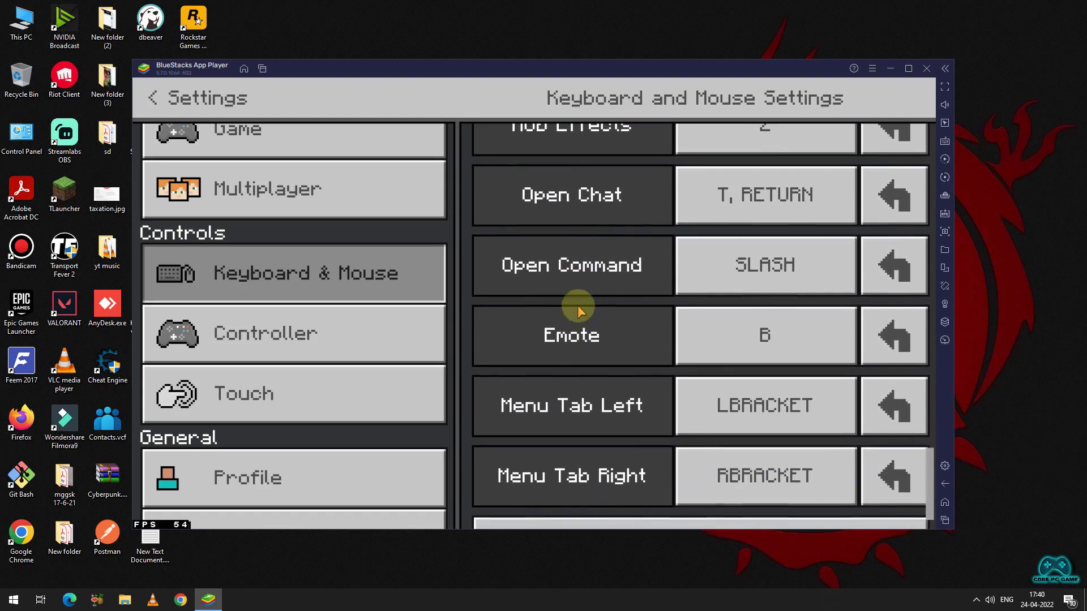
pyautogui.moveTo(606, 432); pyautogui.dragTo(557, 601)
pyautogui.moveTo(552, 161); pyautogui.dragTo(539, 434)
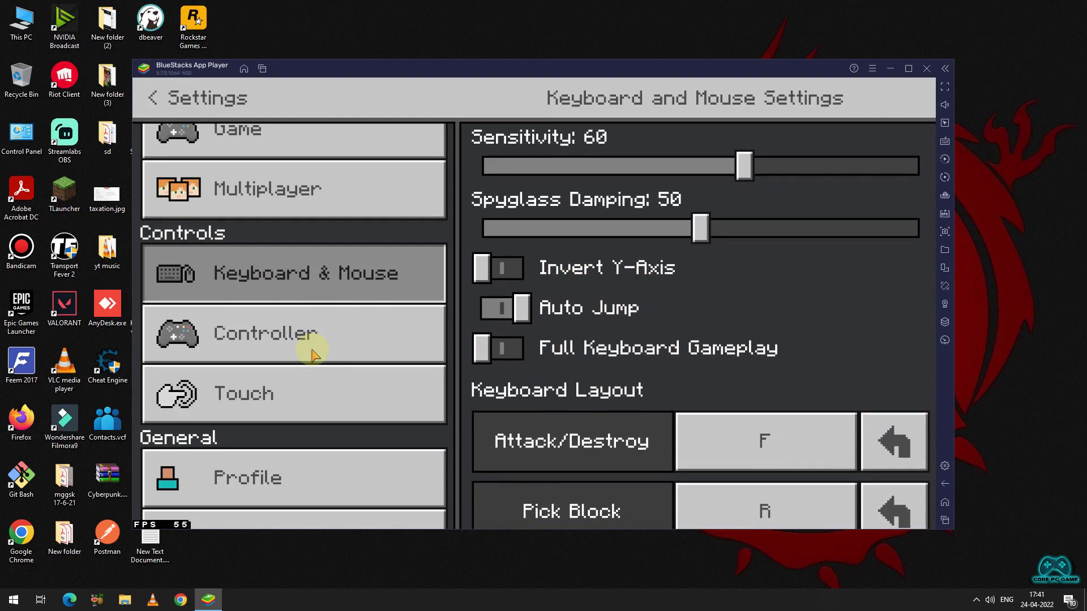
pyautogui.scroll(3, 331, 351)
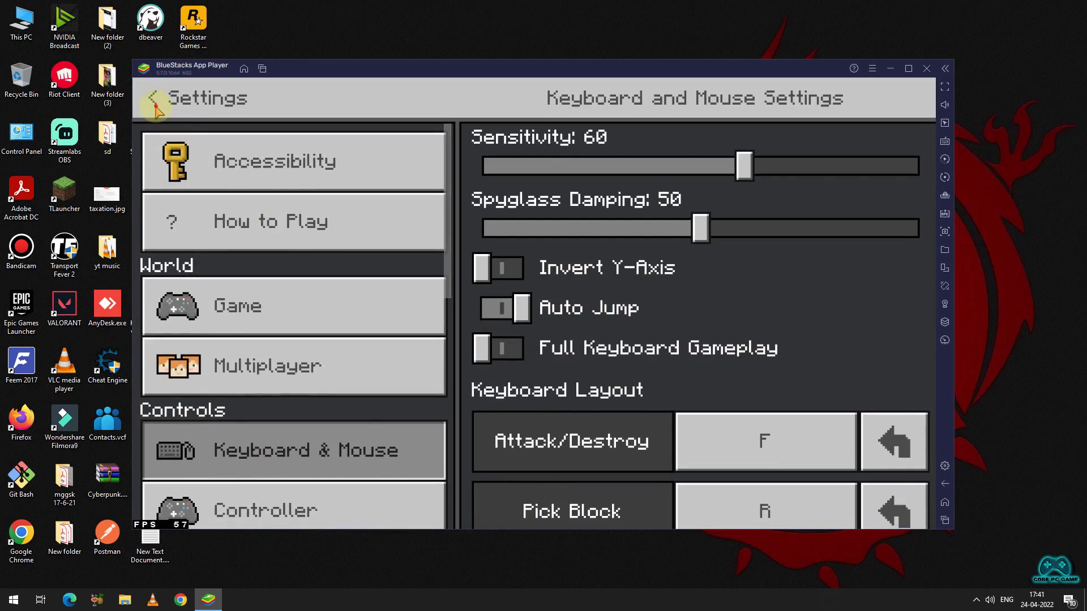
# Leave the keyboard settings, resume the game and walk across the grass with the view tilted toward the ground
pyautogui.click(154, 100)
pyautogui.click(322, 205)
pyautogui.moveTo(419, 248); pyautogui.dragTo(587, 321)
pyautogui.press('w')
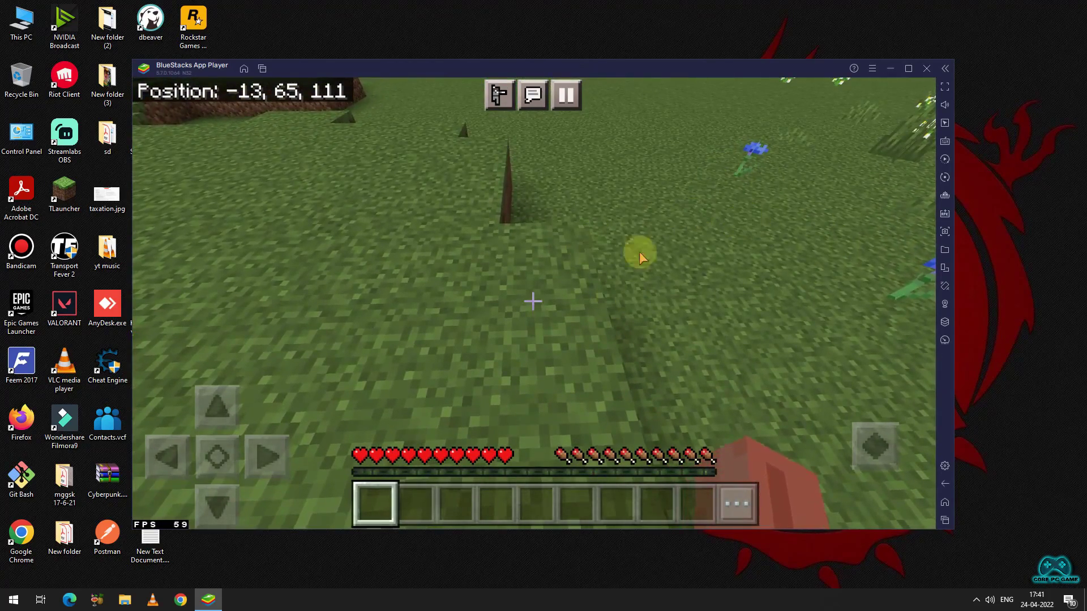
# Test Drop Item with the dirt block: drop it, walk forward to pick it up, drop it again and turn the view
pyautogui.moveTo(691, 247)
pyautogui.mouseDown()
pyautogui.moveTo(684, 269)
pyautogui.moveTo(691, 260)
pyautogui.mouseUp()
pyautogui.press('w')
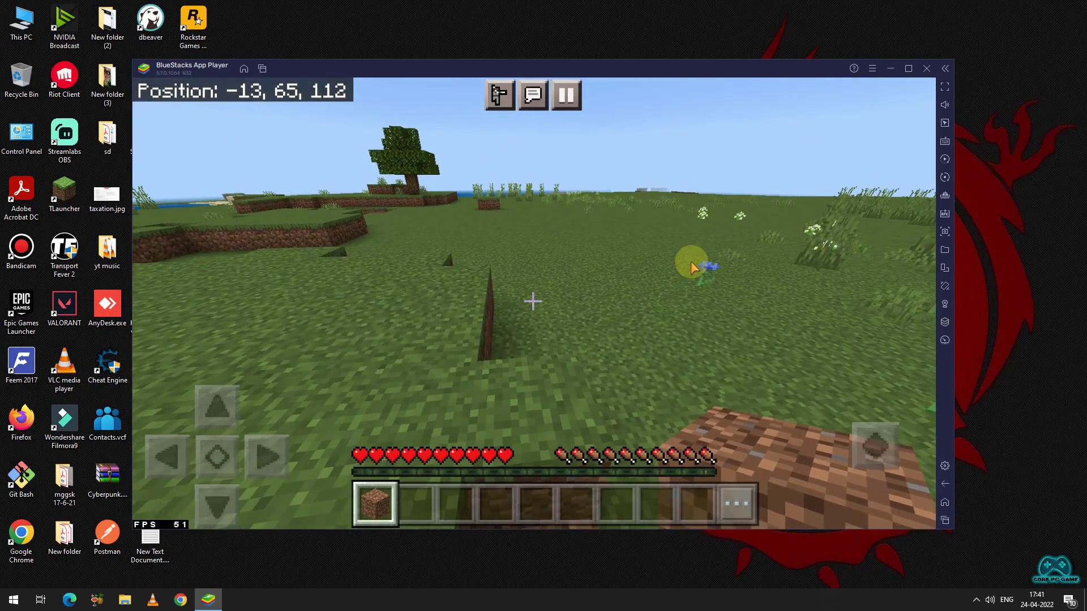
pyautogui.press('q')
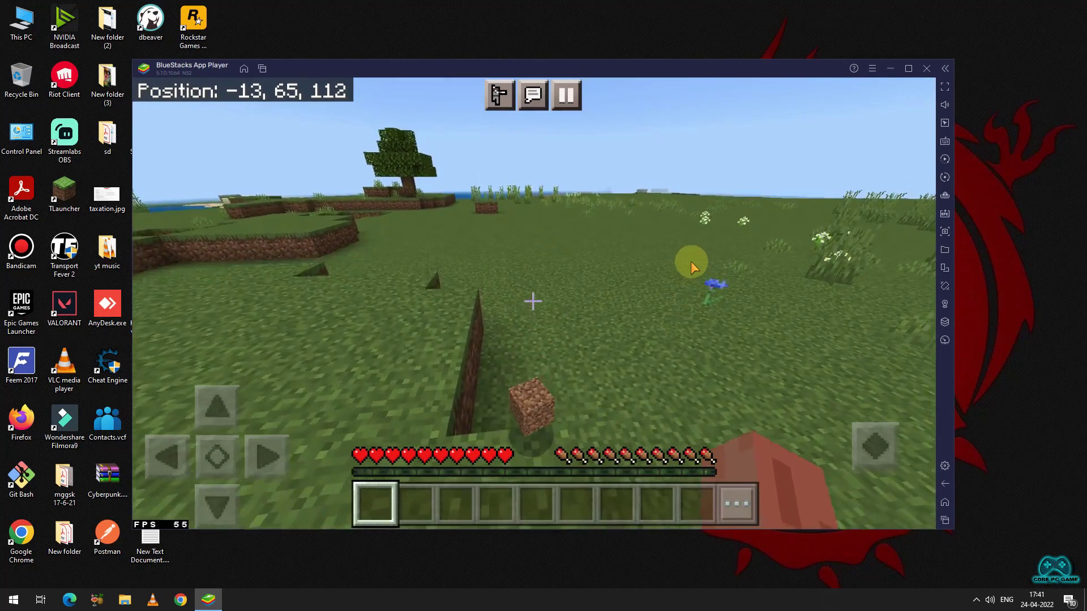
pyautogui.press('w')
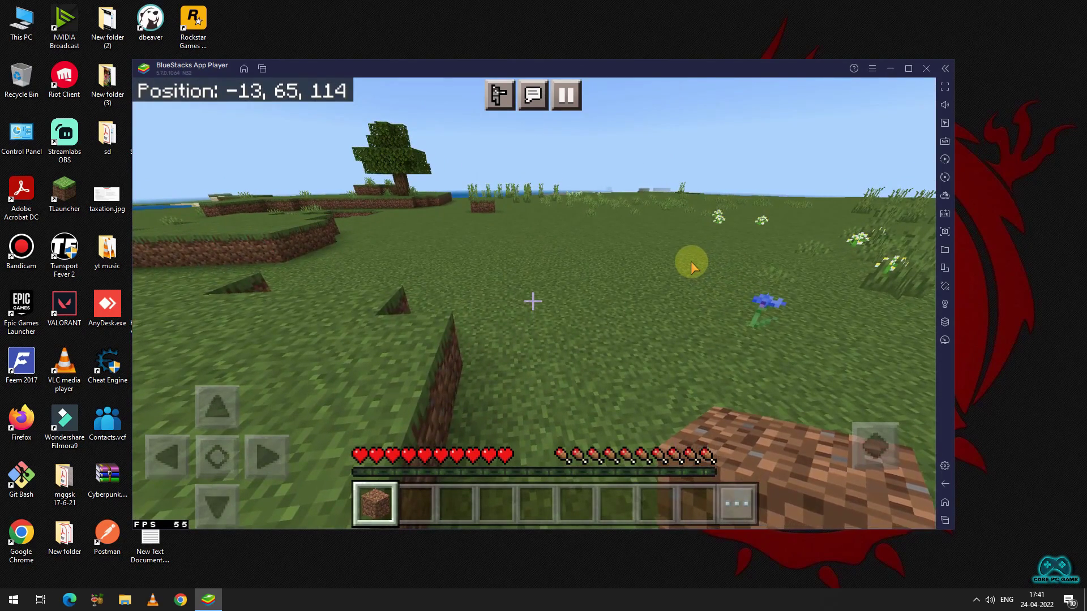
pyautogui.press('q')
pyautogui.moveTo(691, 260); pyautogui.dragTo(575, 260)
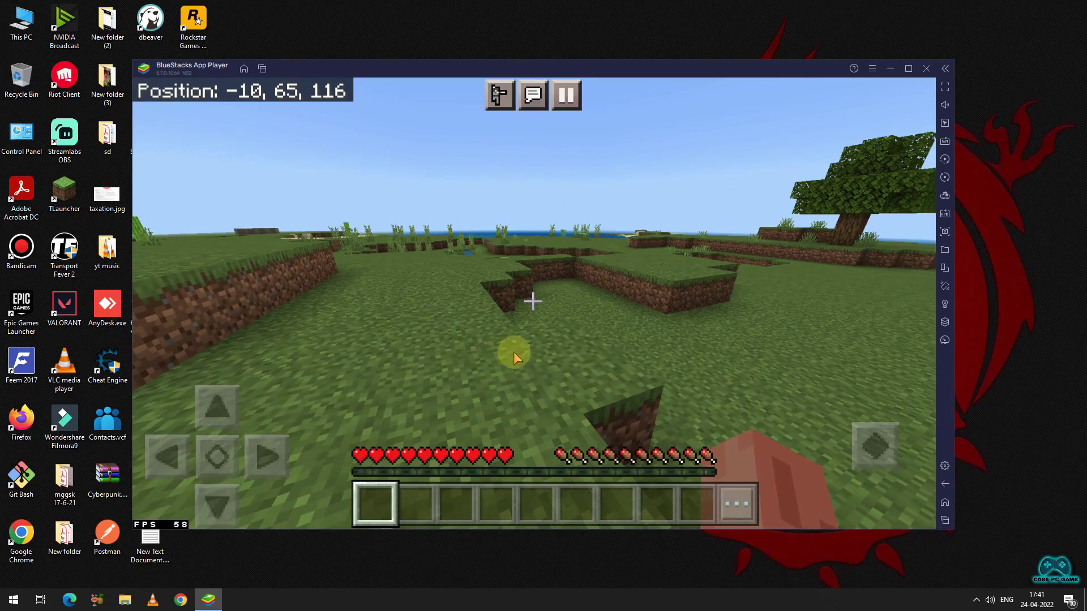
# Add an Aim, pan and shoot control on the crosshair in the BlueStacks Controls editor and bind it to V
pyautogui.click(946, 141)
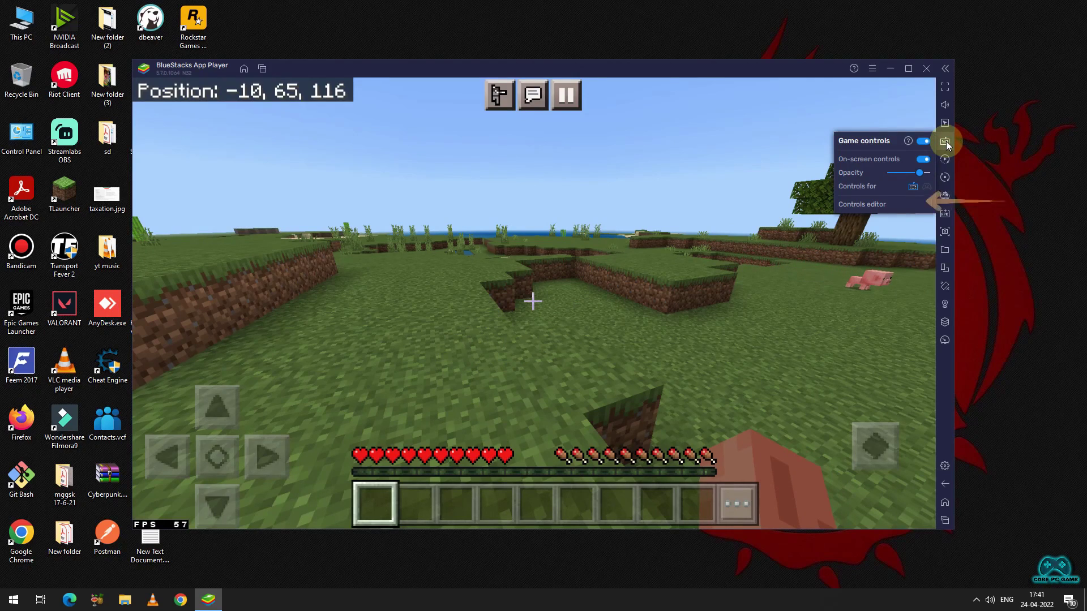
pyautogui.click(862, 204)
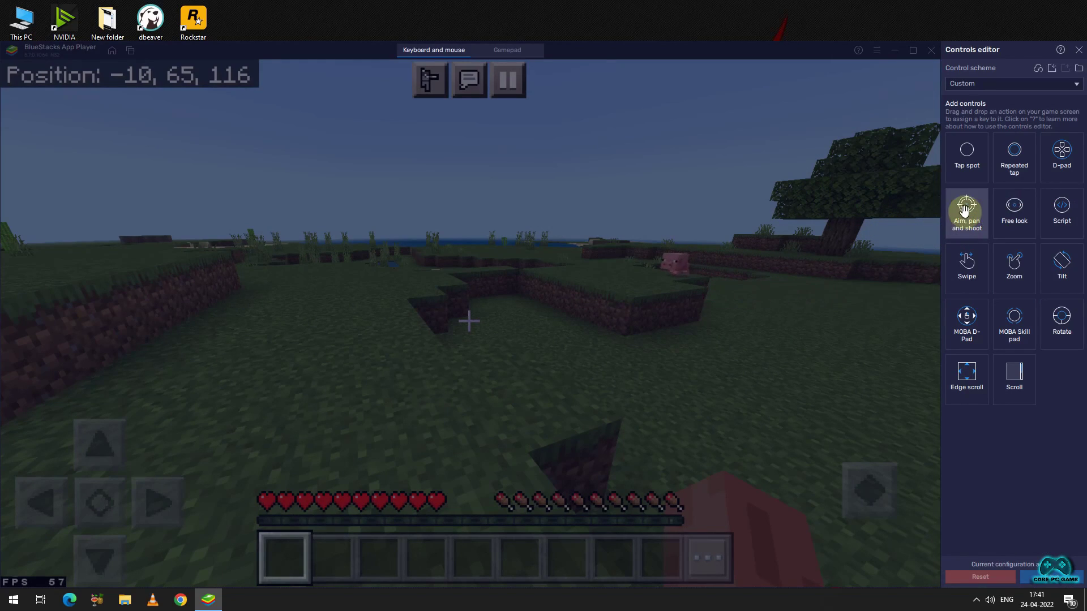
pyautogui.moveTo(971, 217); pyautogui.dragTo(473, 331)
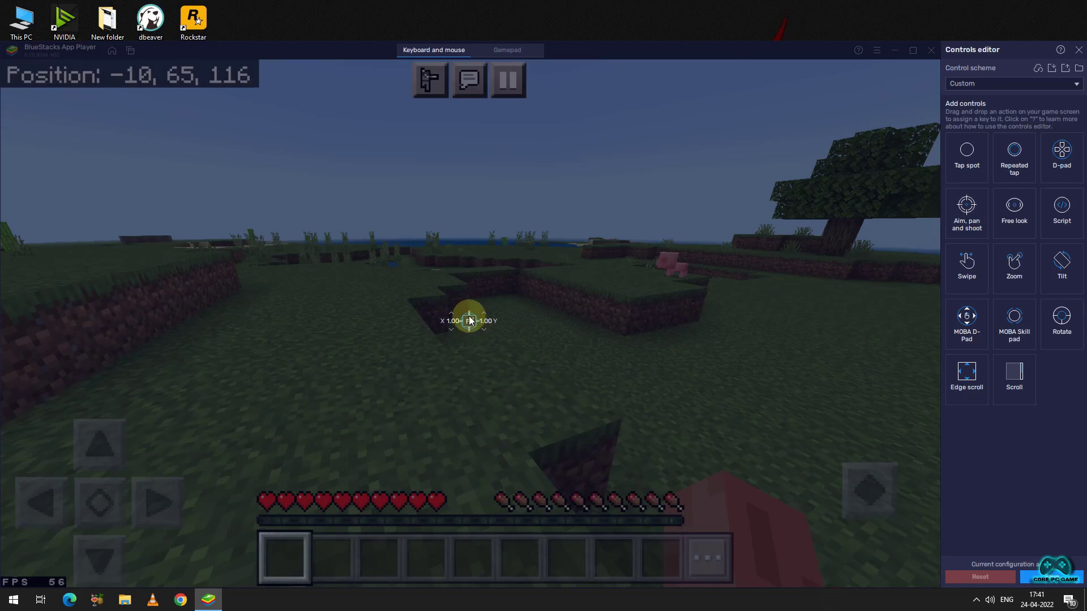
pyautogui.press('v')
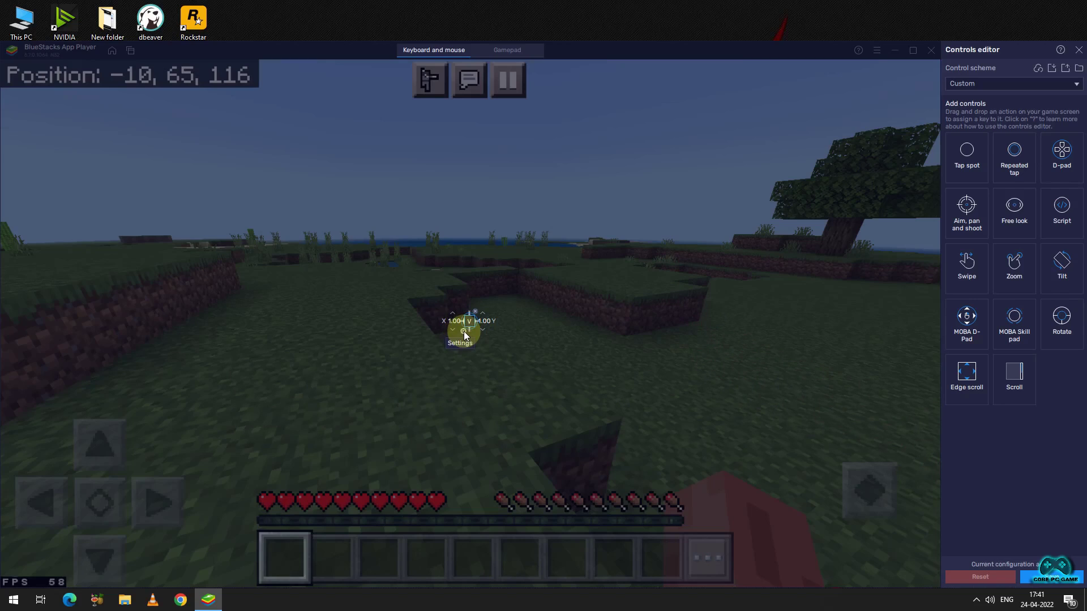
pyautogui.click(506, 341)
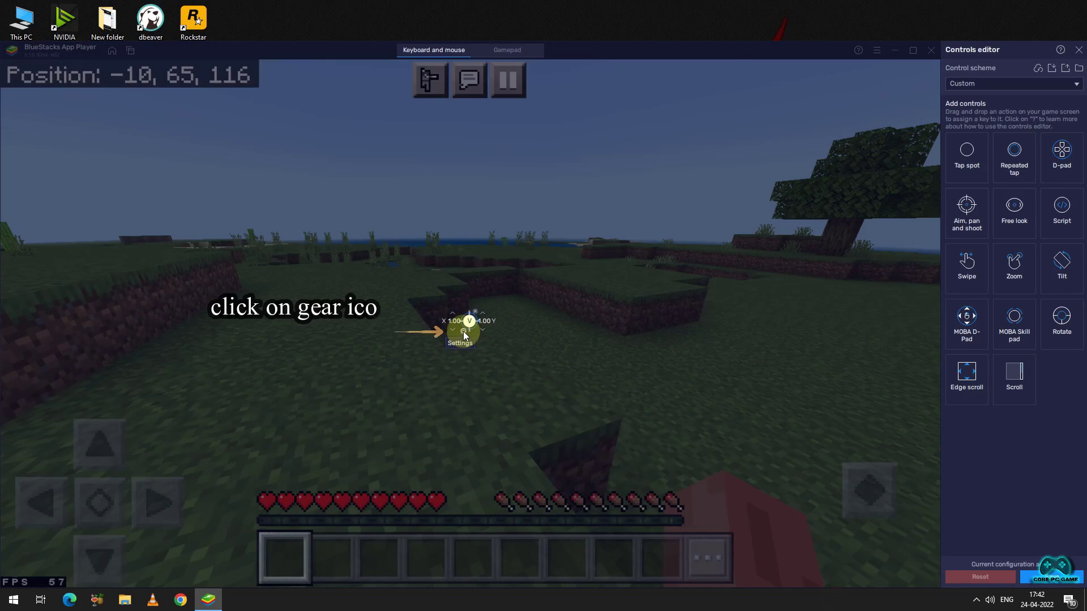
# Set Mouse acceleration to TRUE and enable Look around mode for the Aim, pan and shoot control
pyautogui.click(463, 332)
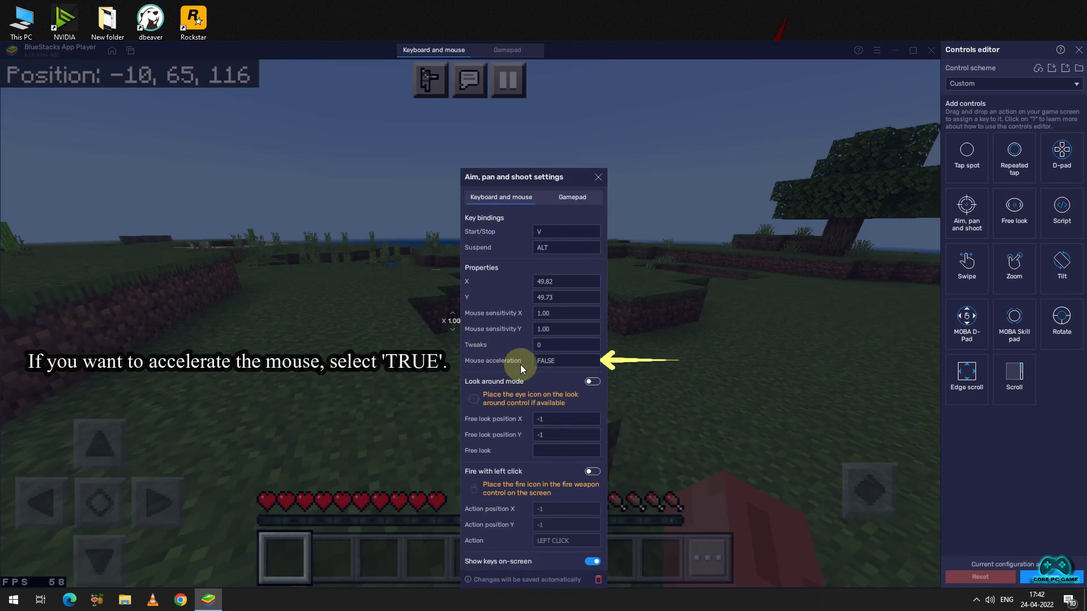
pyautogui.click(566, 360)
pyautogui.click(492, 373)
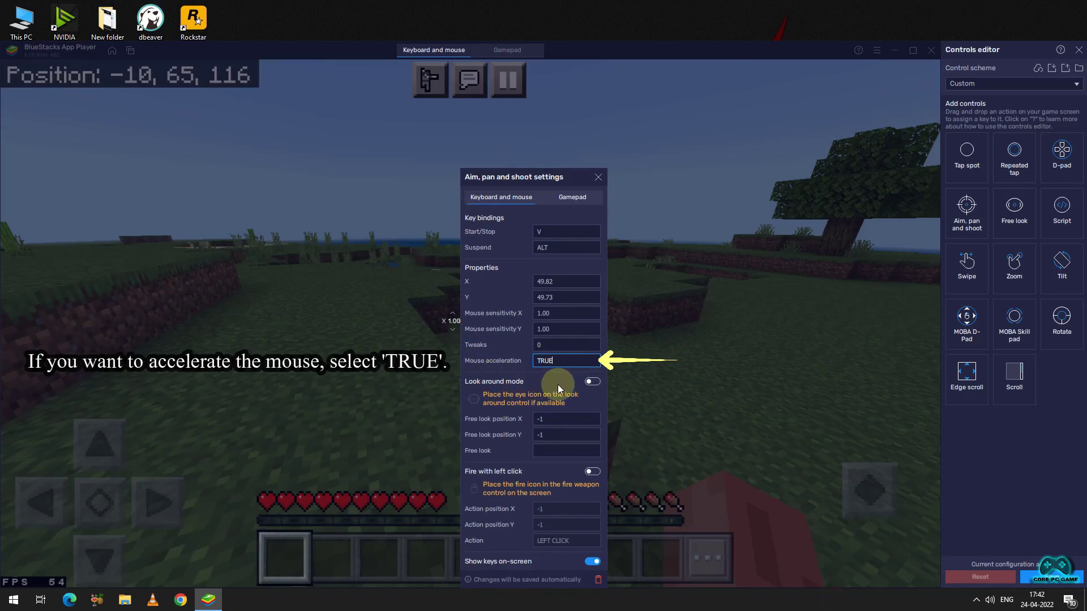
pyautogui.click(592, 382)
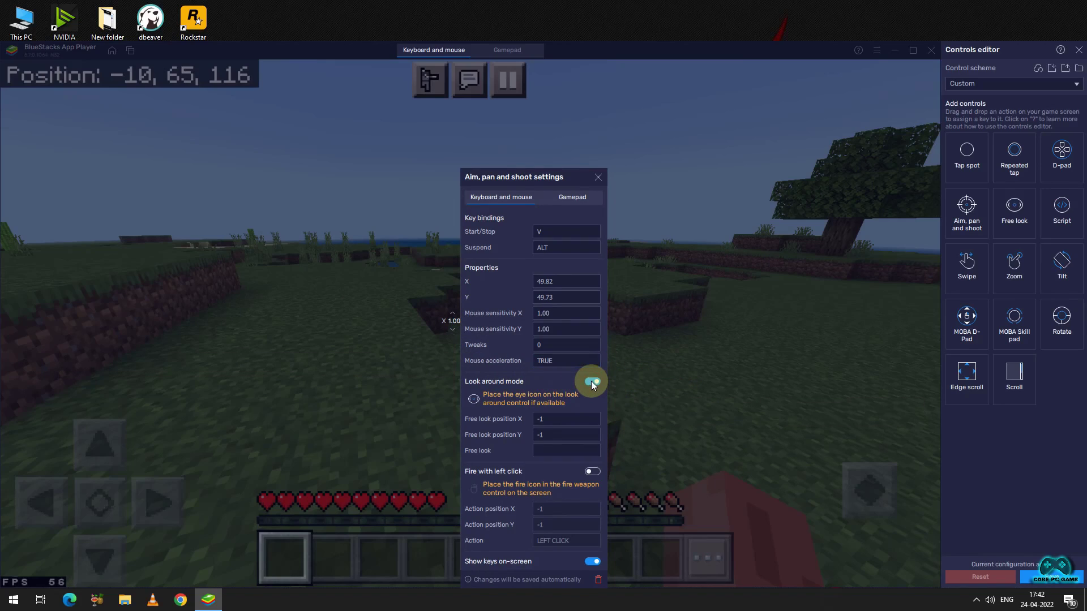
# Save the control scheme, close the Controls editor and maximize the emulator window
pyautogui.click(1061, 584)
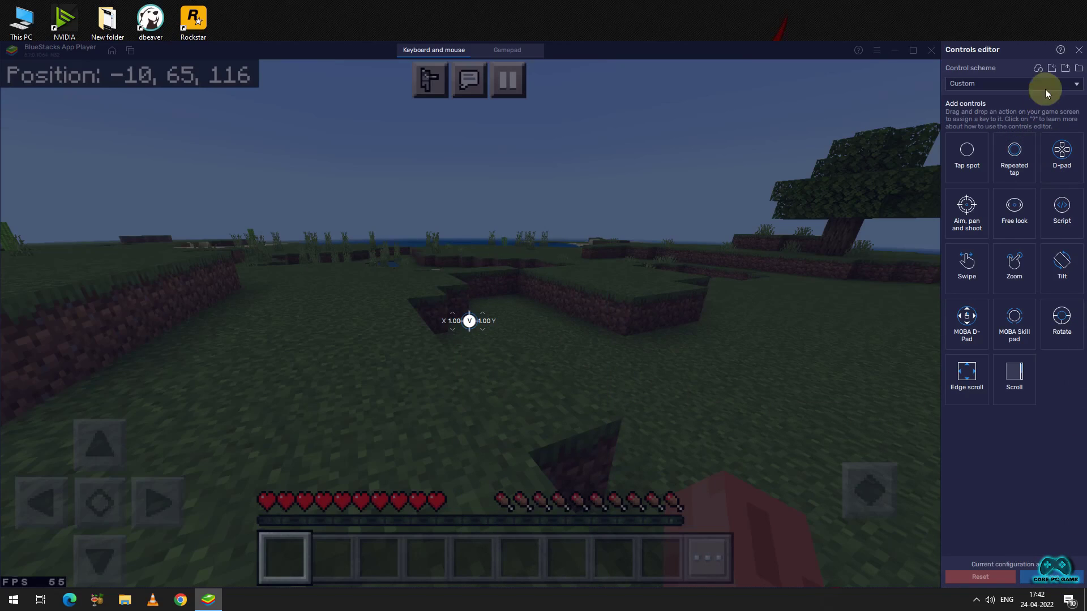
pyautogui.click(1077, 51)
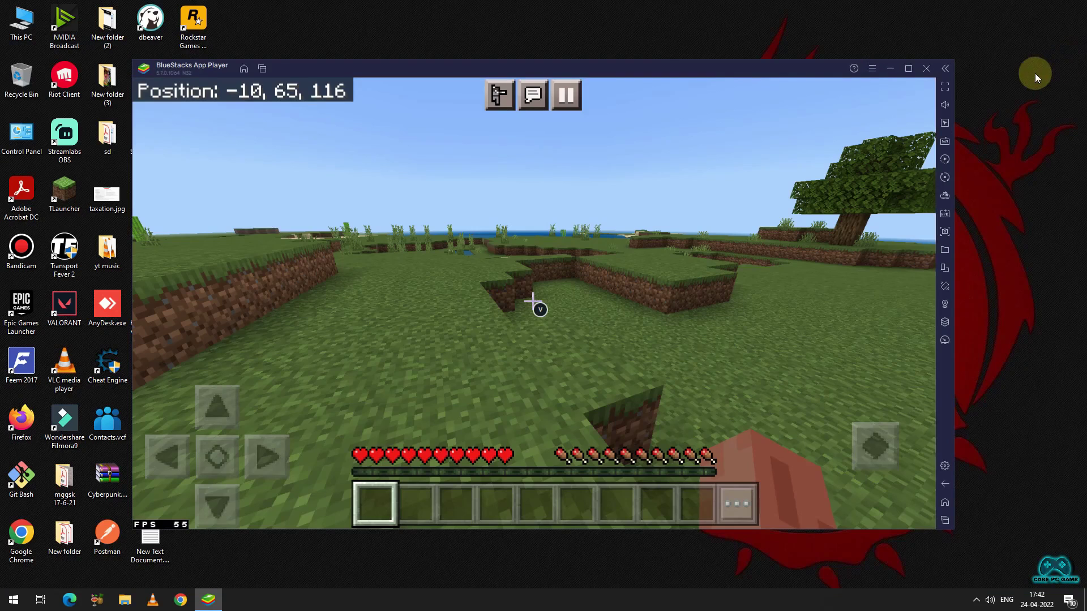
pyautogui.click(912, 67)
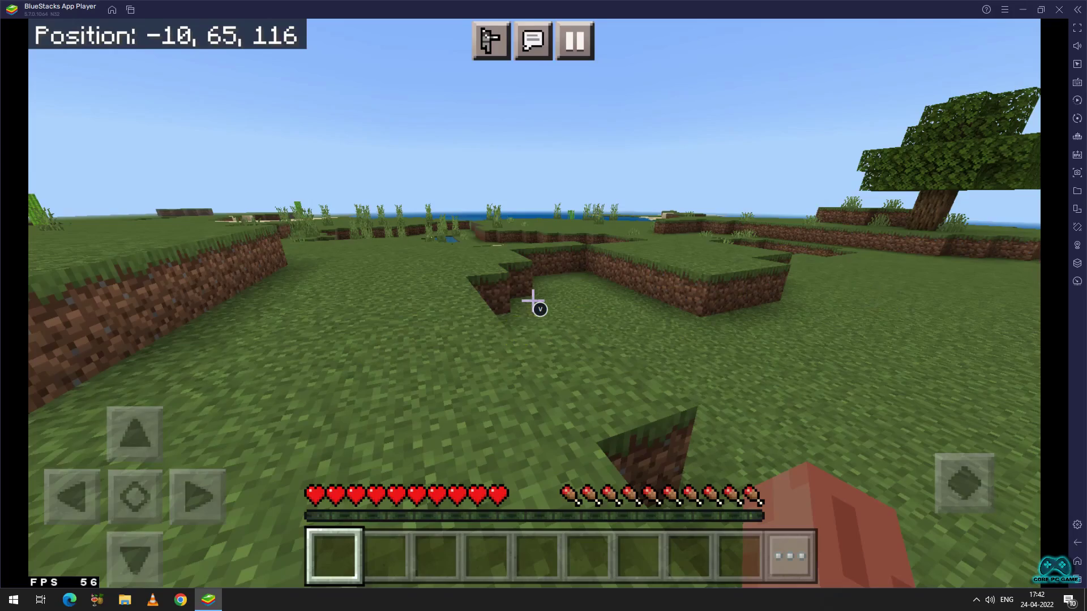
# Activate mouse aiming, walk to the lone dirt block on the grass, break it and collect it
pyautogui.press('v')
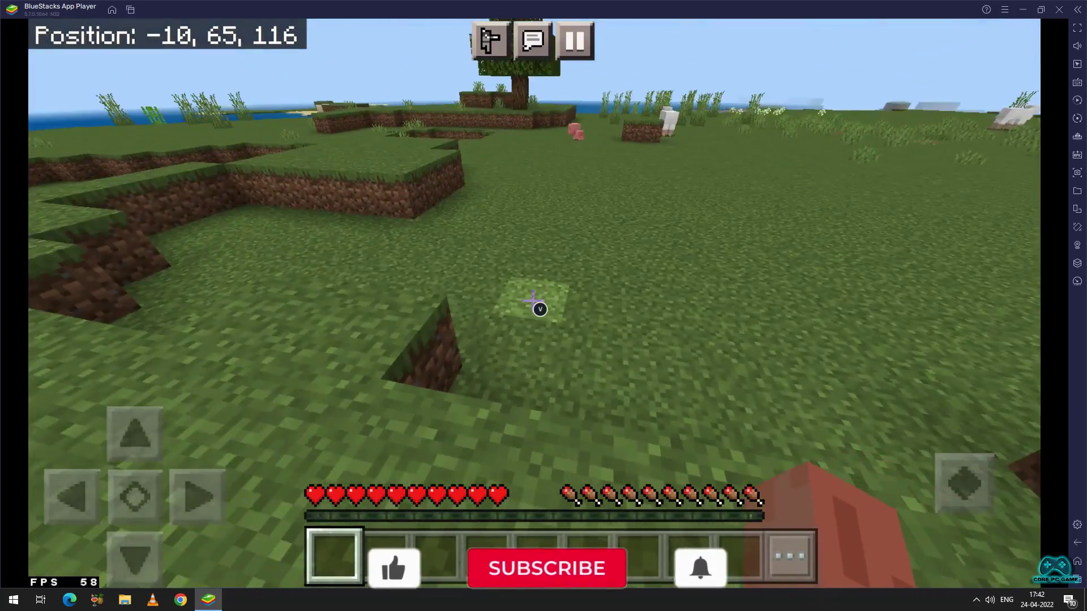
pyautogui.press('w')
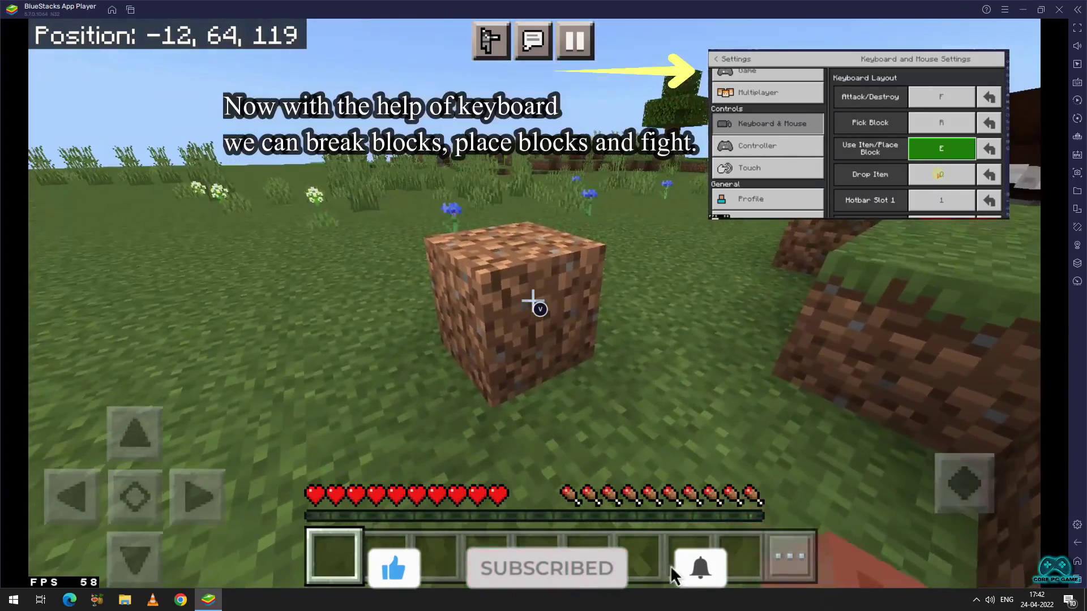
pyautogui.press('f')
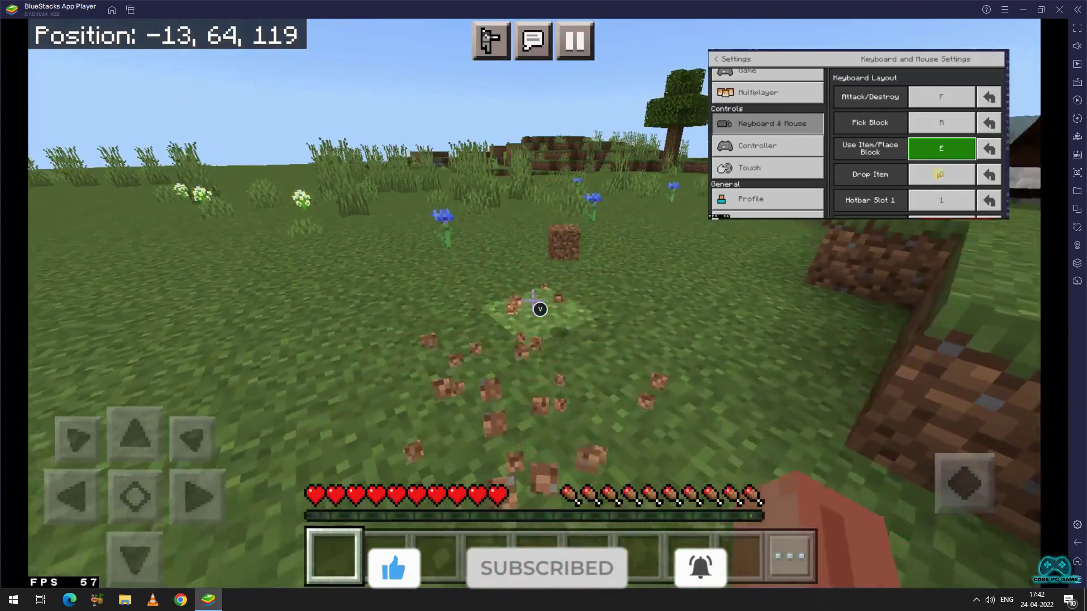
pyautogui.press('w')
# Break a series of dirt blocks along the grassy ledge and collect them while moving forward
pyautogui.press('w')
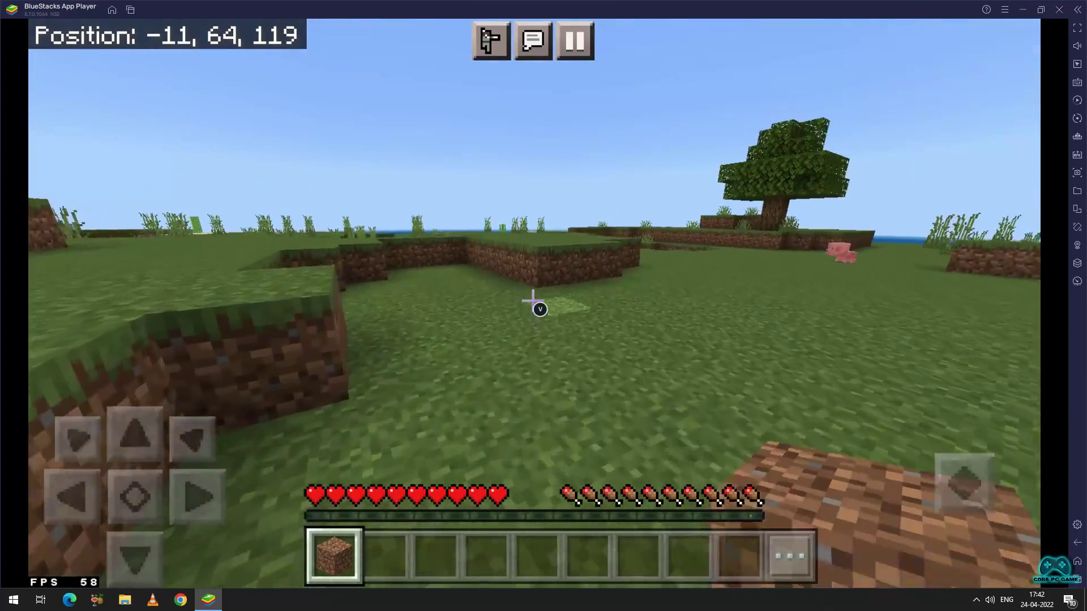
pyautogui.press('v')
pyautogui.press('w')
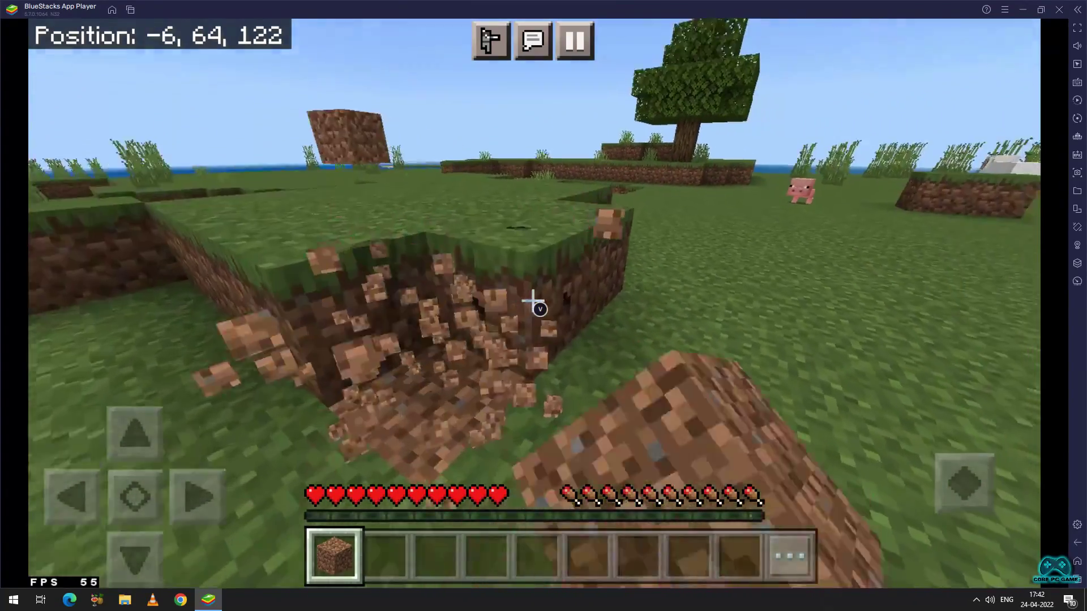
pyautogui.press('v')
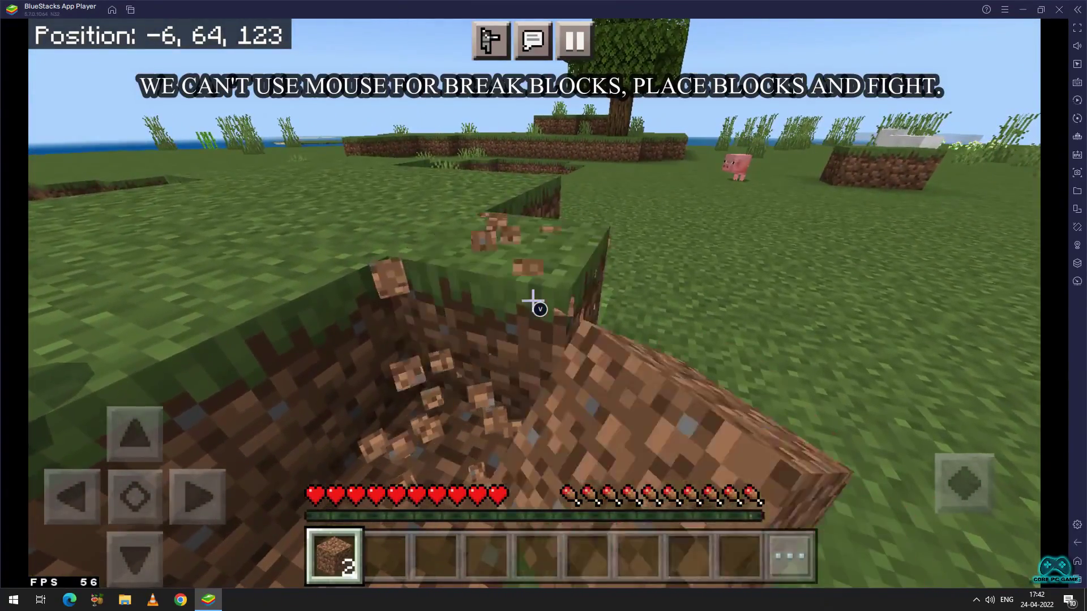
pyautogui.press('v')
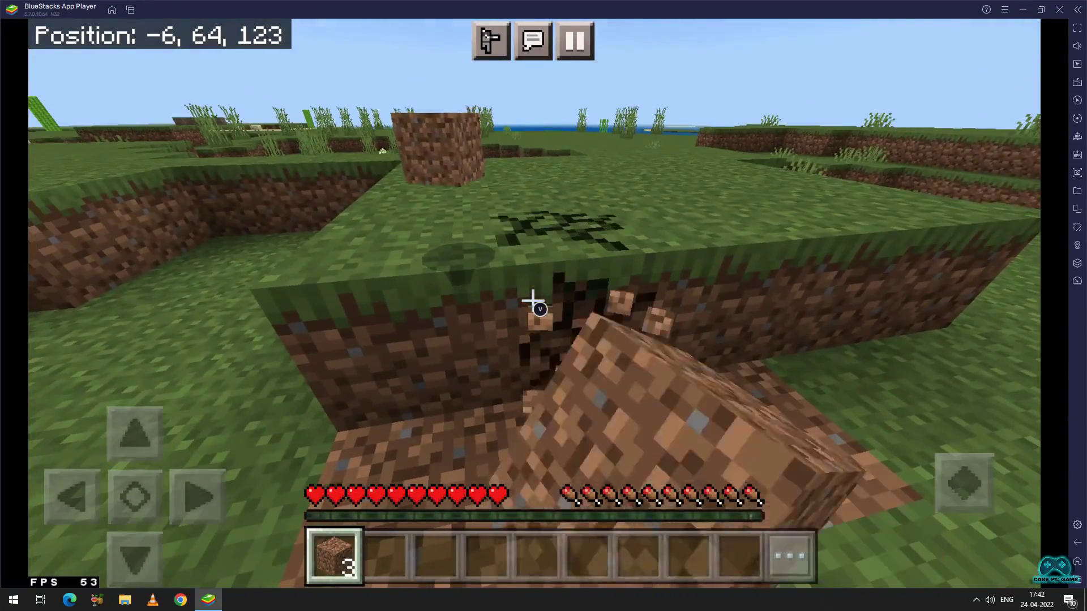
pyautogui.press('w')
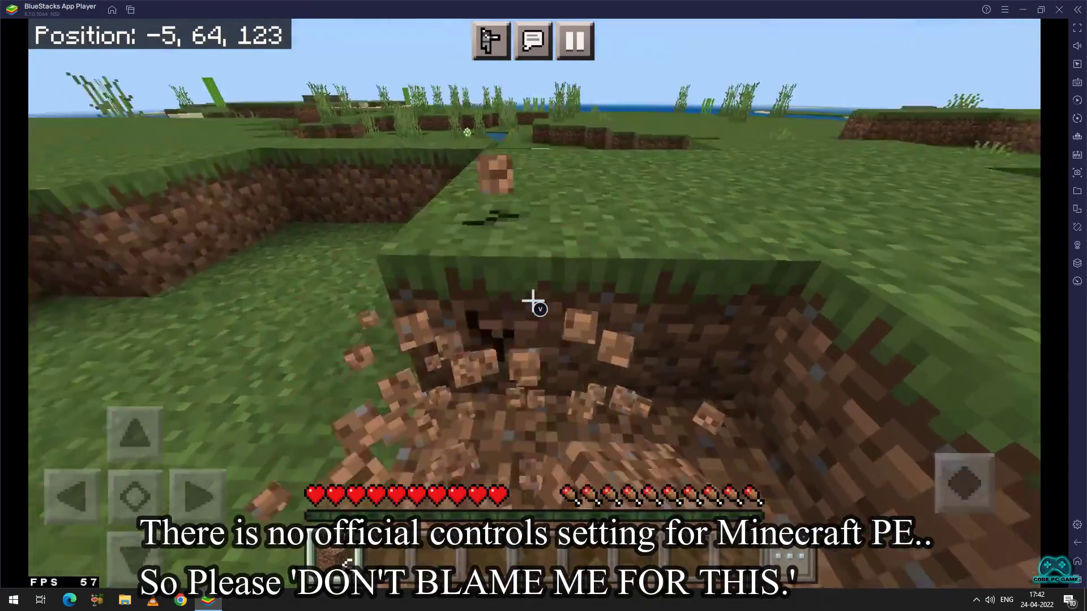
pyautogui.press('w')
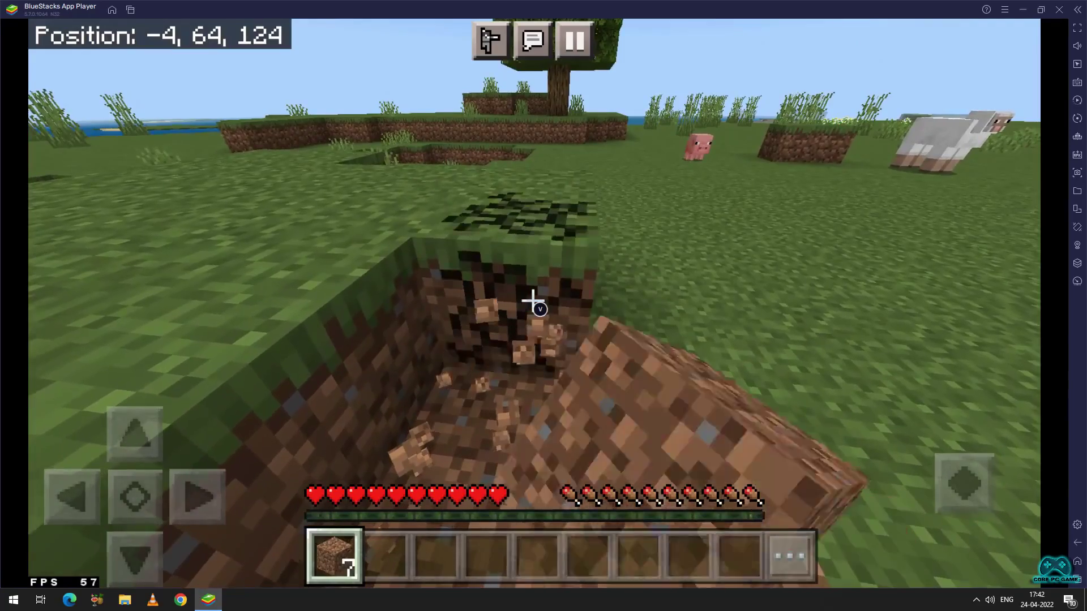
pyautogui.press('f')
pyautogui.press('w')
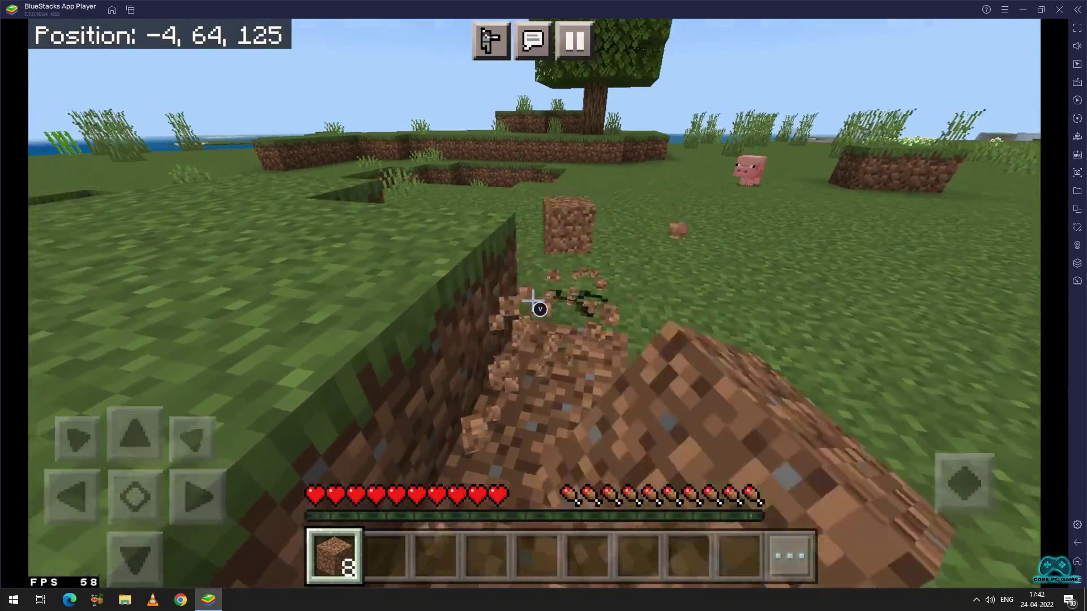
# Jump past the dug-out ledge, place dirt blocks at its corner and walk on toward the water
pyautogui.press('space')
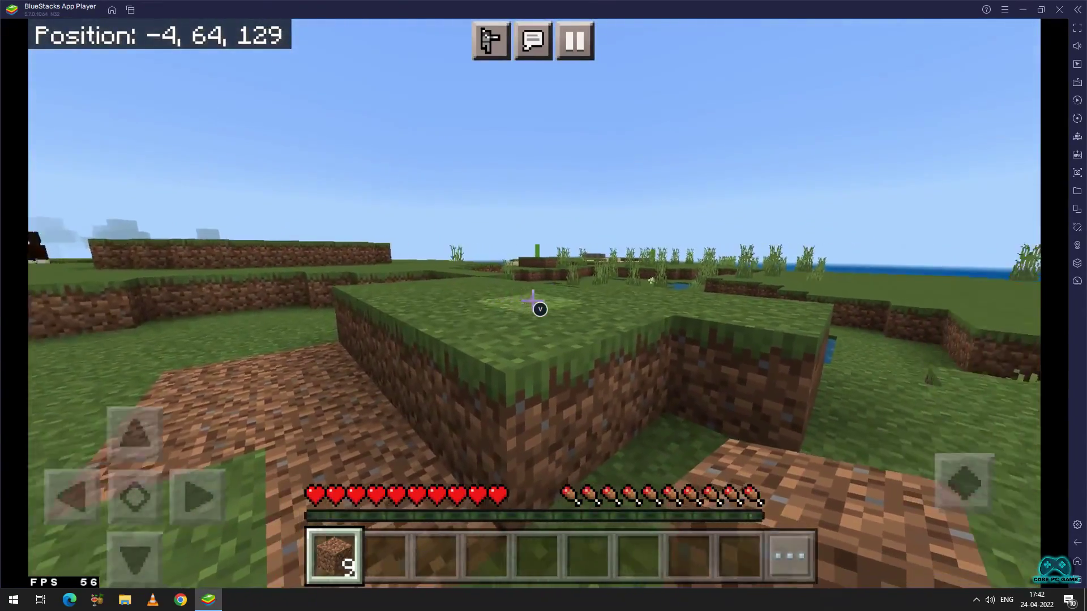
pyautogui.moveTo(532, 300)
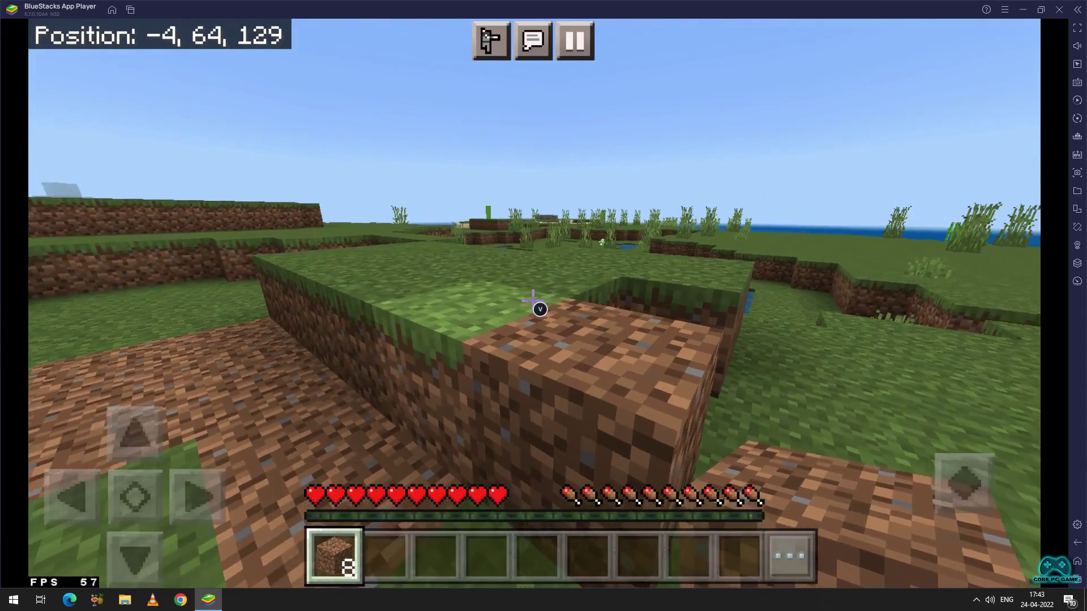
pyautogui.press('d')
pyautogui.press('w')
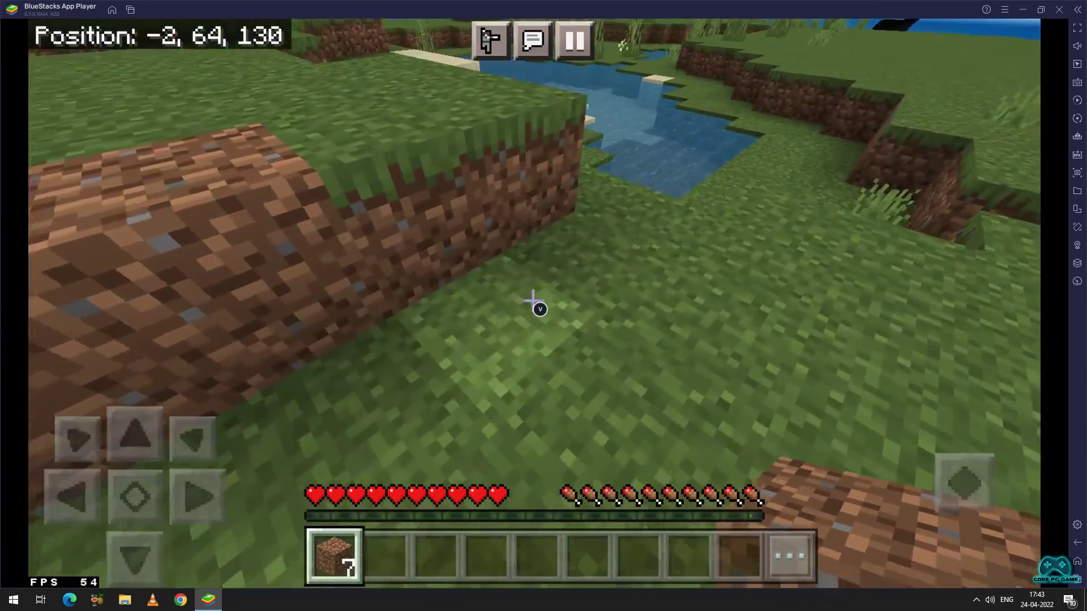
# Place all the remaining dirt blocks along the dug-out ledge, shifting position backward and sideways to extend it
pyautogui.press('v')
pyautogui.press('v')
pyautogui.press('v')
pyautogui.press('s')
pyautogui.press('a')
pyautogui.press('v')
pyautogui.press('v')
pyautogui.press('d')
pyautogui.press('v')
pyautogui.rightClick(532, 300)
pyautogui.press('w')
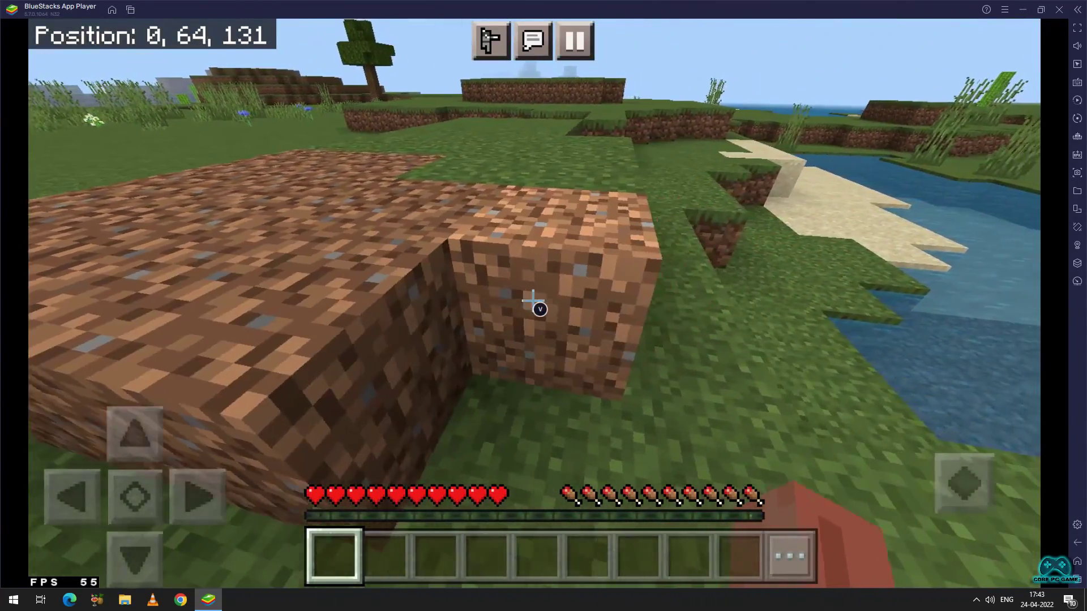
# Cross the meadow to the sheep, attack it until it dies and collect the wool and raw mutton
pyautogui.press('w')
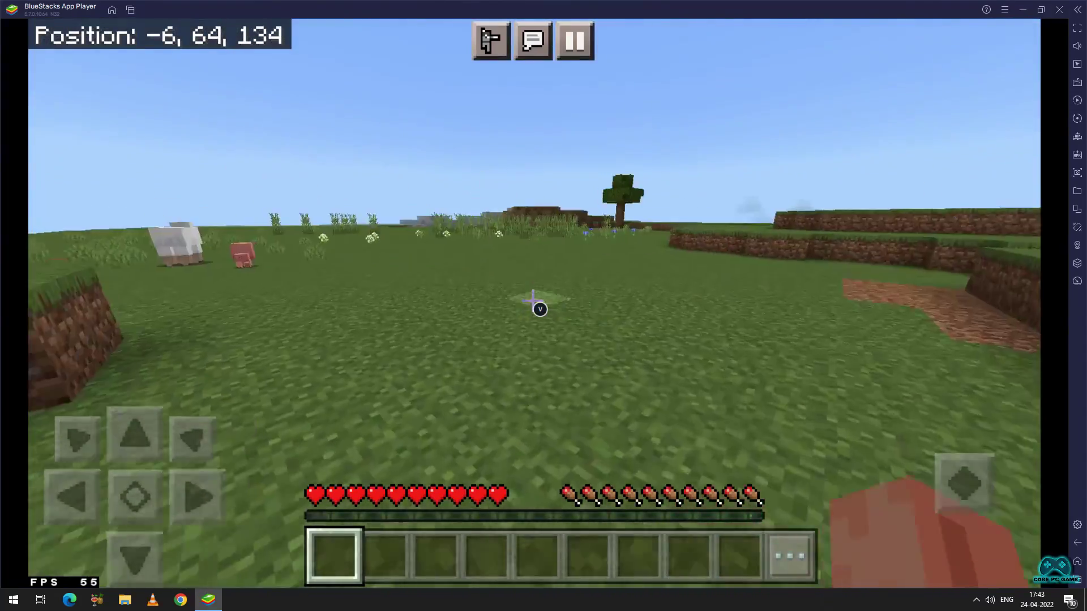
pyautogui.press('w')
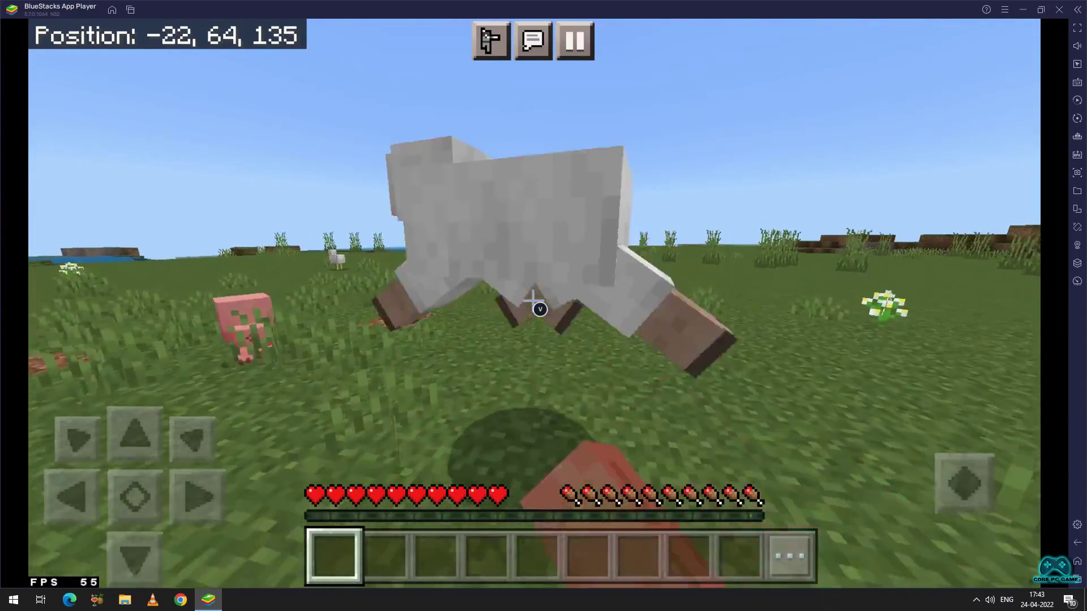
pyautogui.press('w')
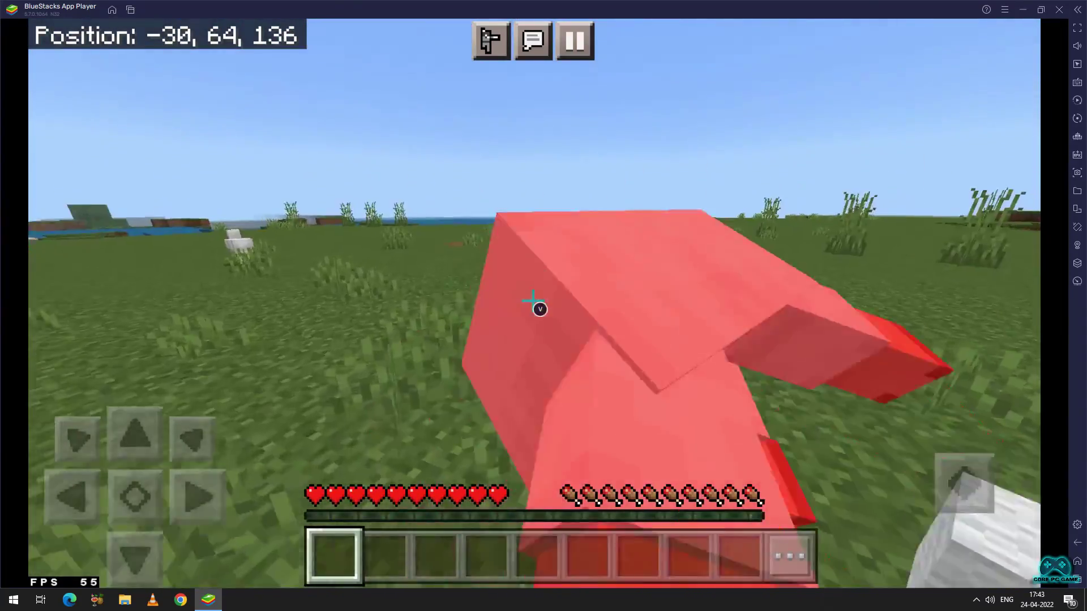
pyautogui.press('w')
pyautogui.click(540, 309)
pyautogui.press('w')
pyautogui.press('w')
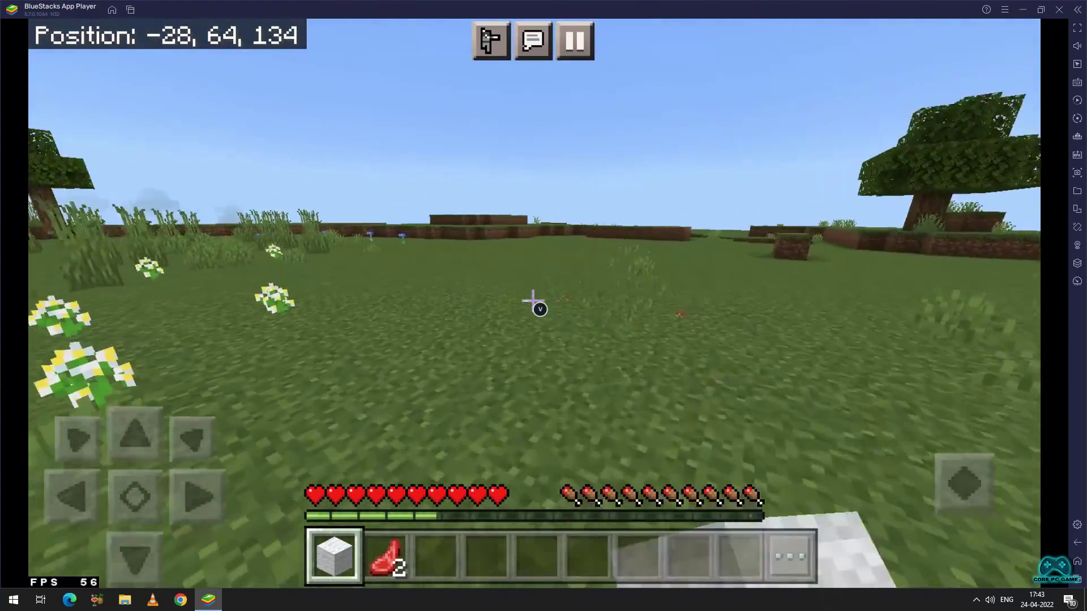
# Roam the meadow past the pigs and walk up to the chicken
pyautogui.click(533, 301)
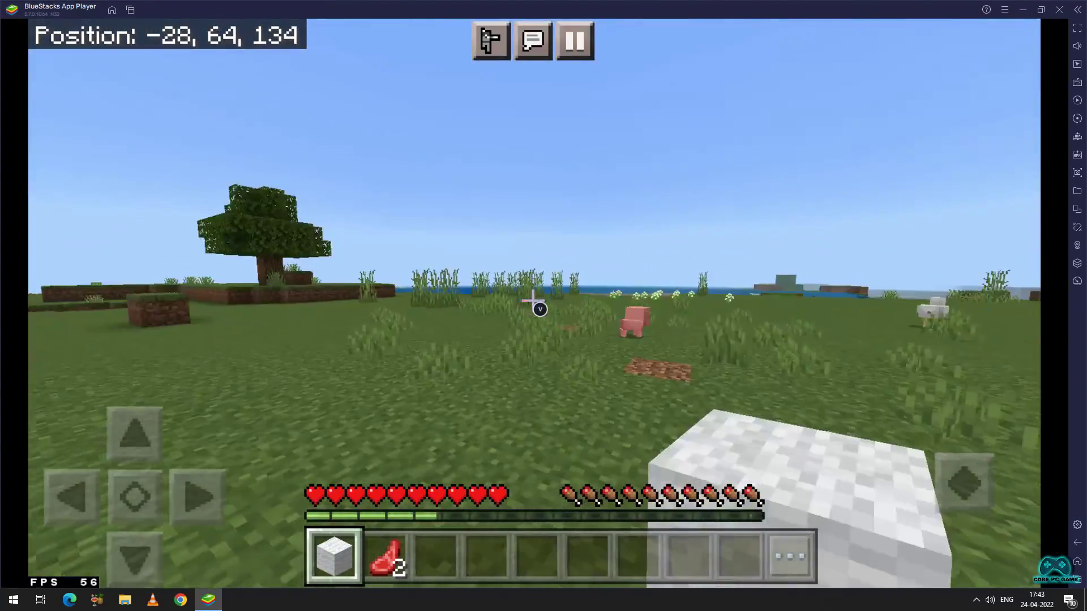
pyautogui.press('w')
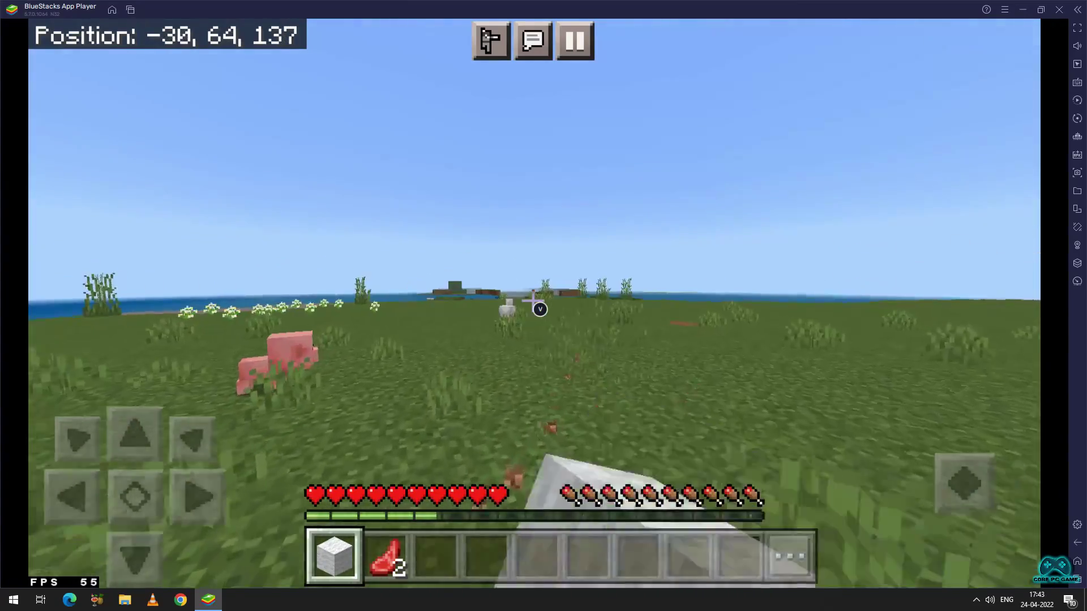
pyautogui.press('w')
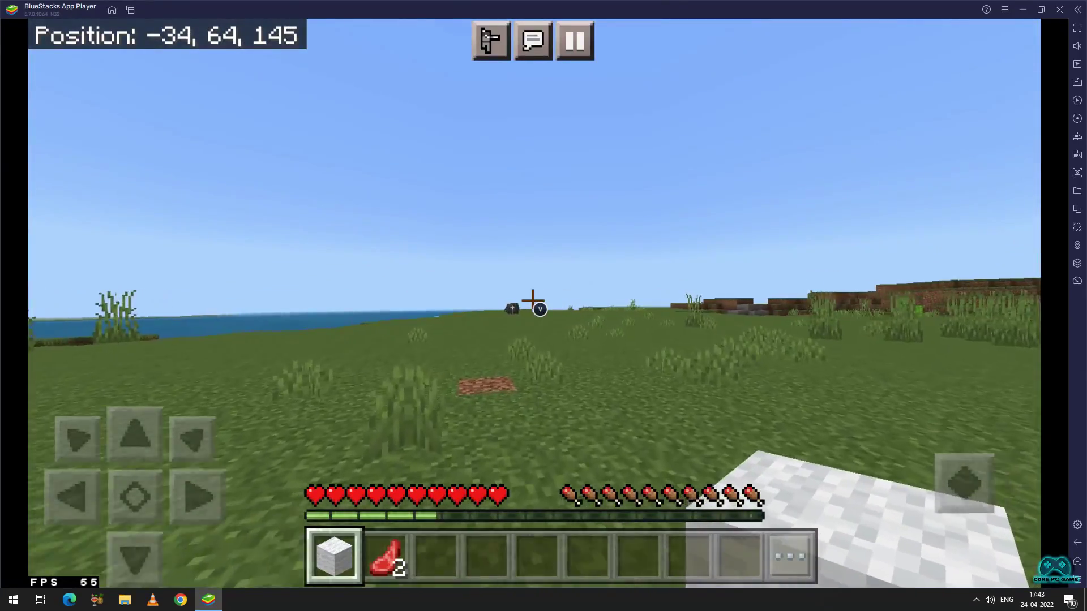
pyautogui.moveTo(540, 309)
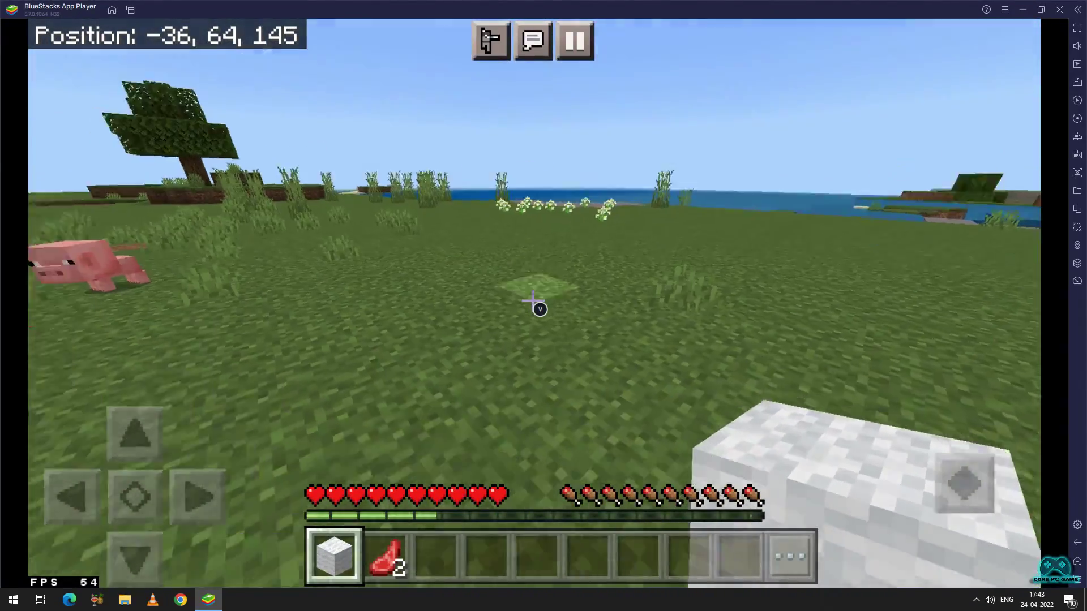
pyautogui.press('w')
pyautogui.press('w')
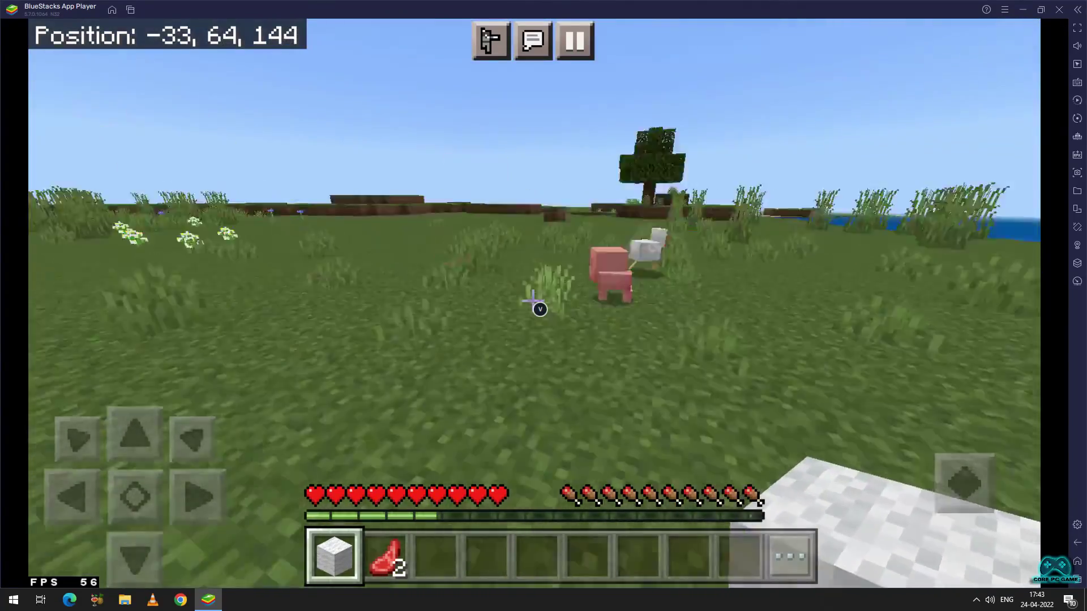
pyautogui.press('w')
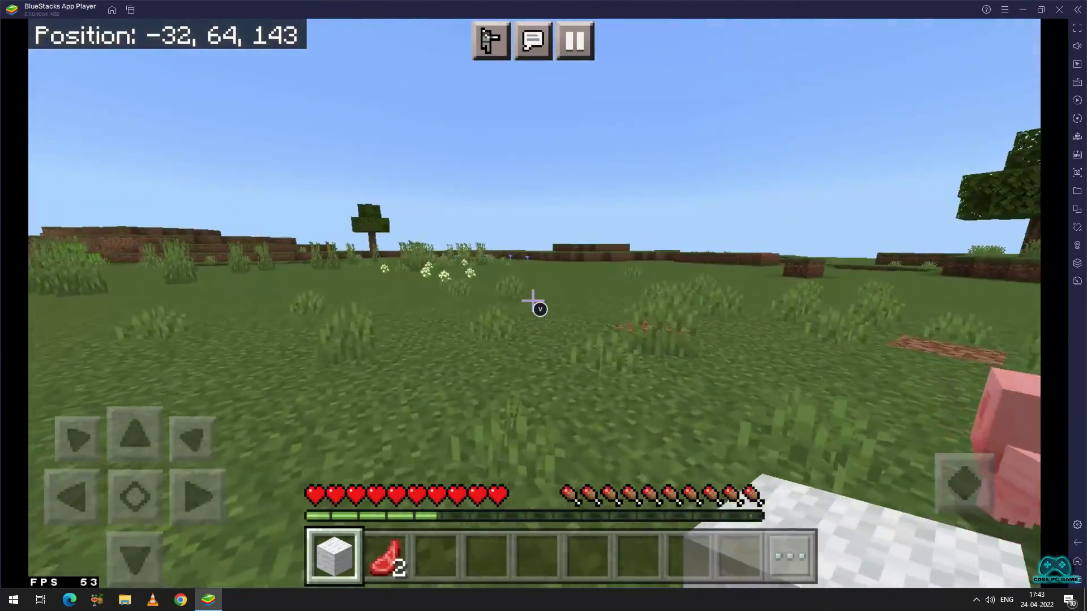
pyautogui.press('w')
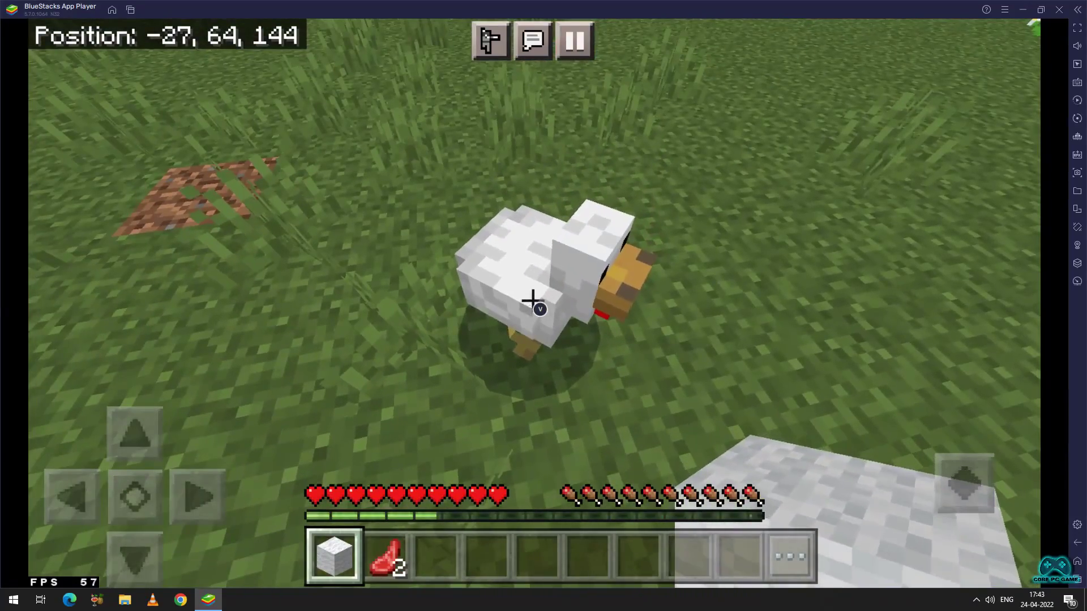
# Attack the chicken until it dies and collect the feather, raw chicken and experience
pyautogui.click(540, 309)
pyautogui.press('w')
pyautogui.click(540, 309)
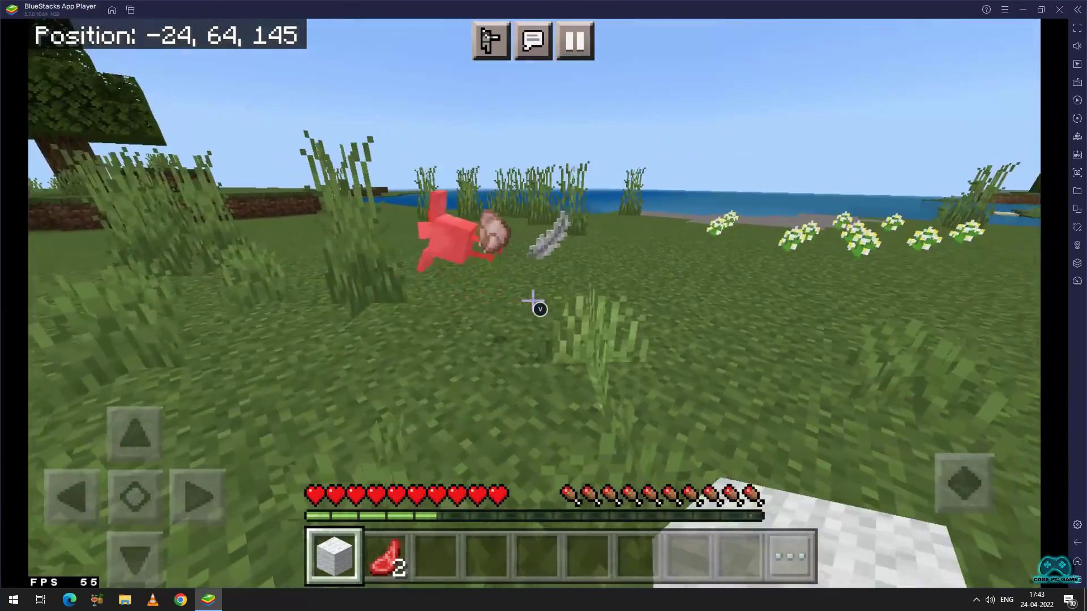
pyautogui.press('w')
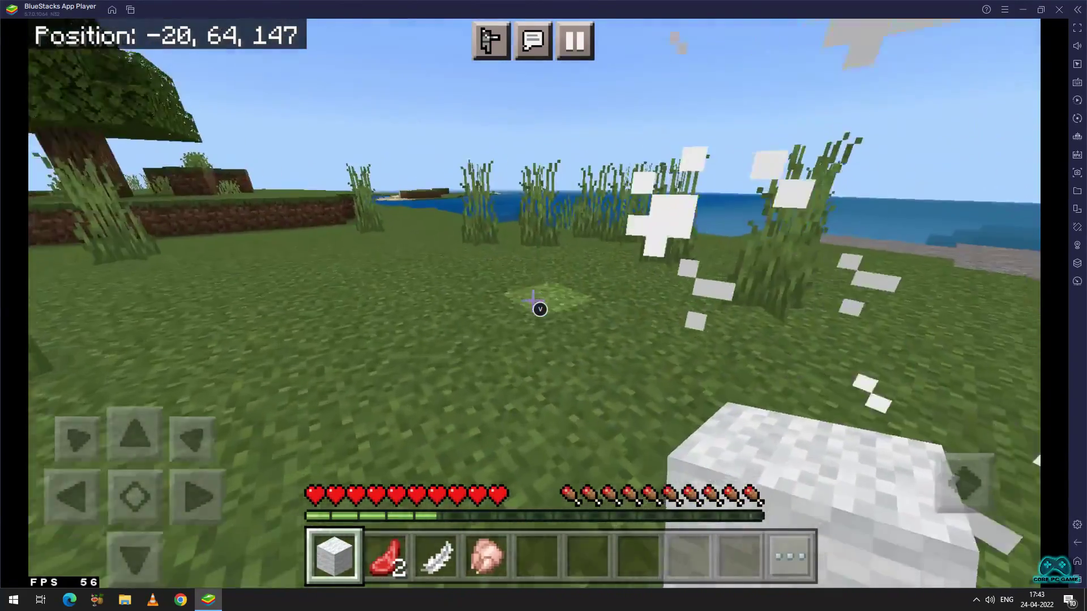
pyautogui.press('w')
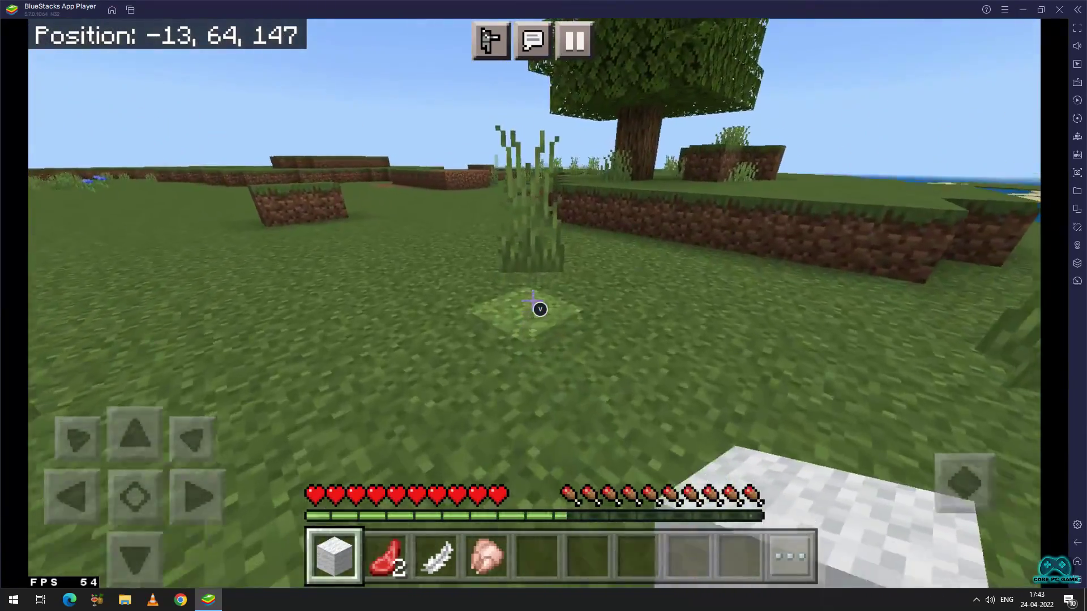
# Walk back over the open grass, cycle the camera through third-person and back to first-person view, and walk on
pyautogui.press('w')
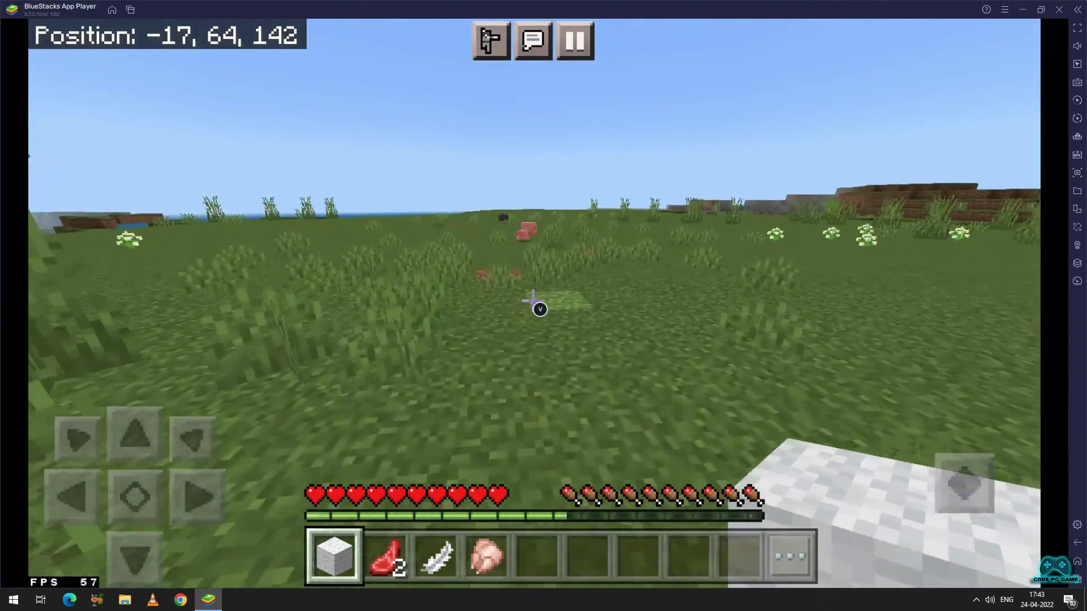
pyautogui.press('w')
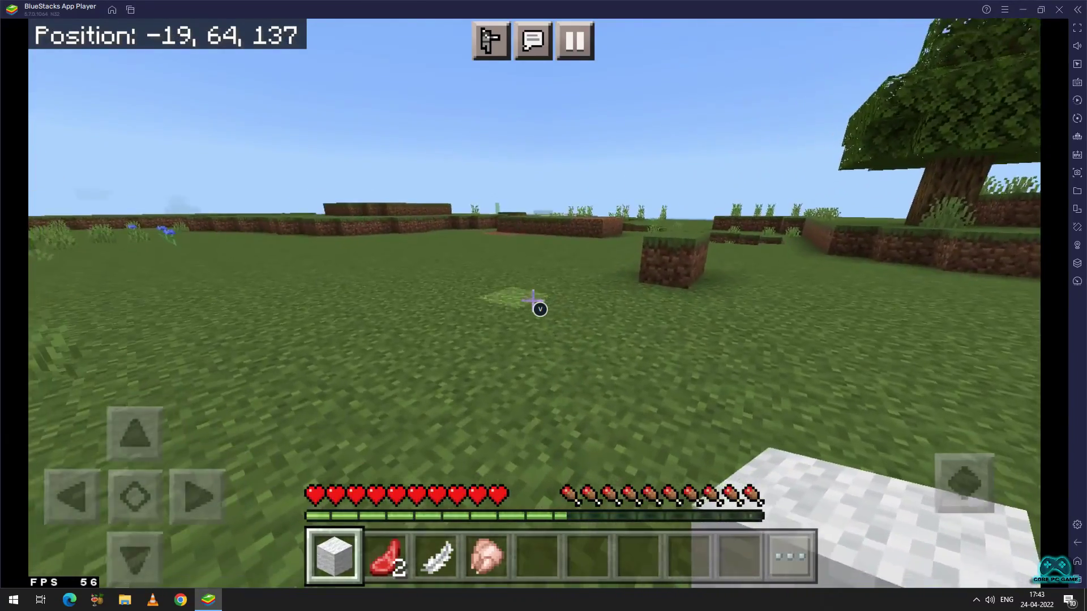
pyautogui.press('F5')
pyautogui.press('F5')
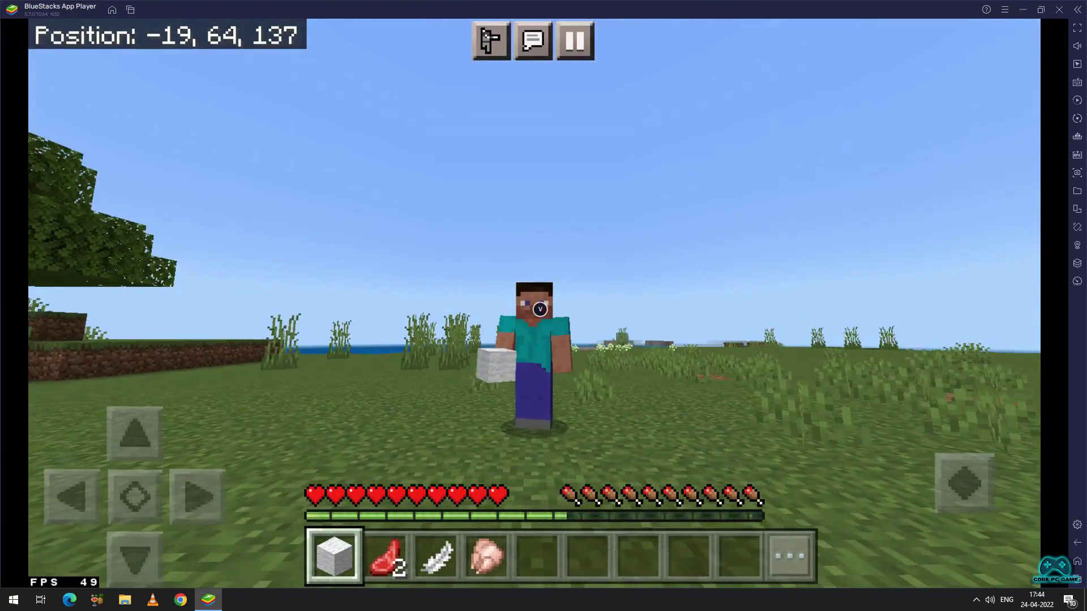
pyautogui.press('F5')
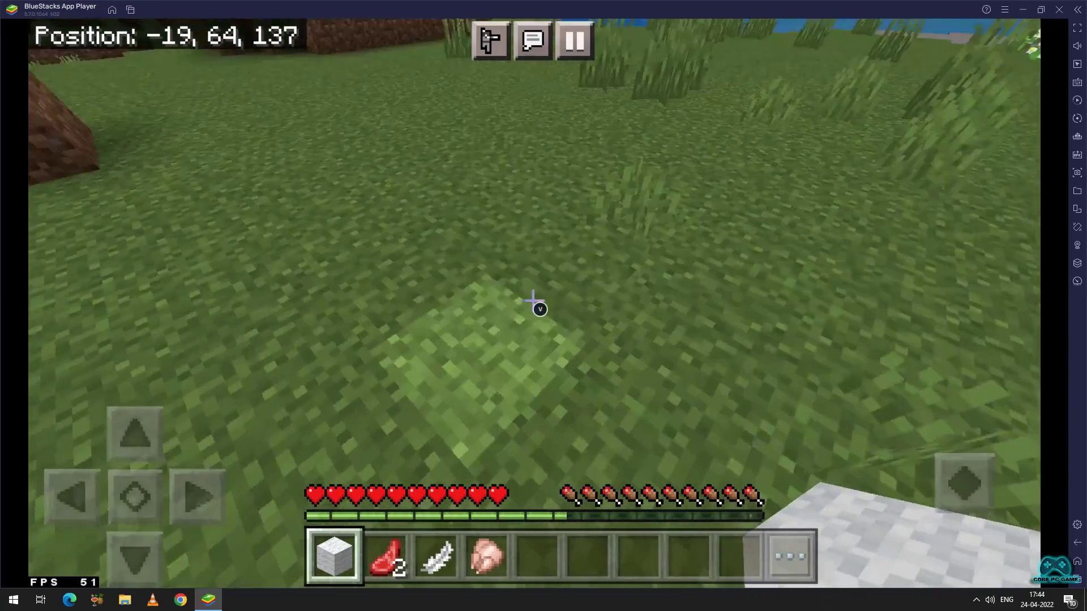
pyautogui.press('w')
pyautogui.press('w')
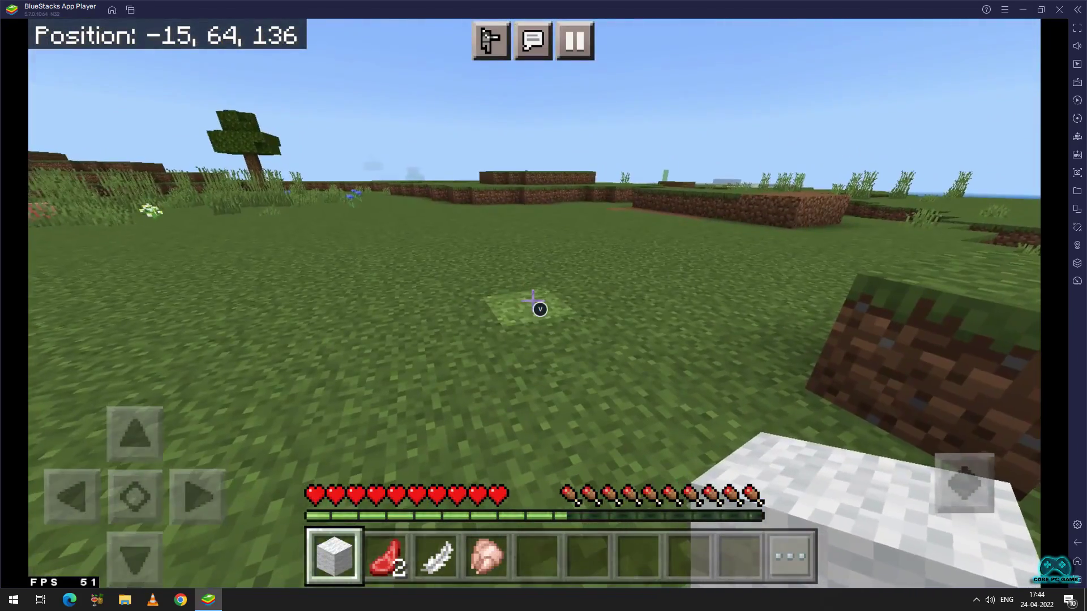
# Open the inventory and look through its recipe categories, from Construction to Nature
pyautogui.press('e')
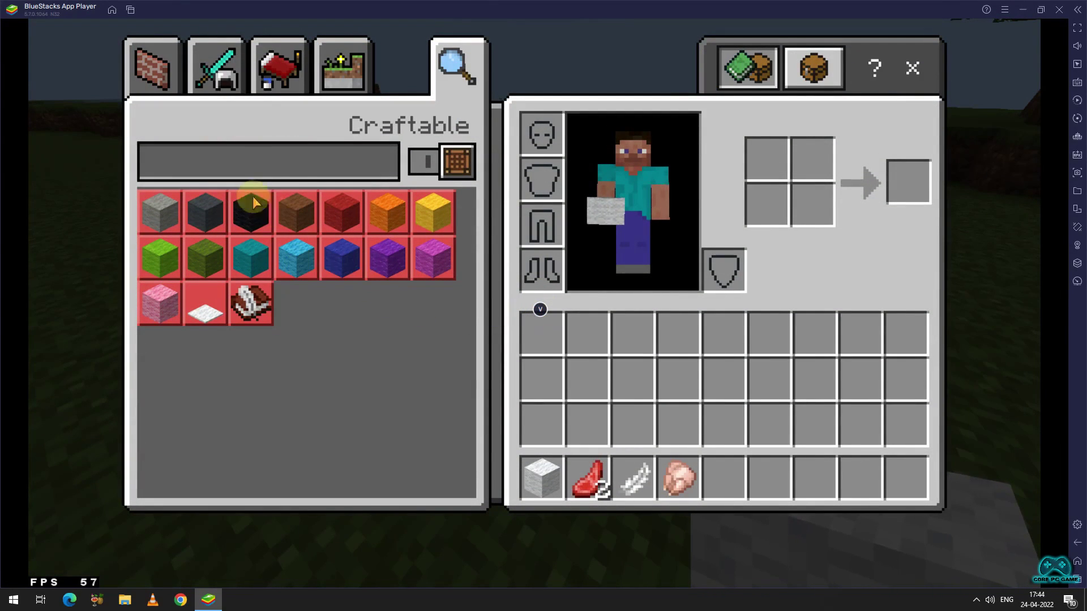
pyautogui.click(214, 66)
pyautogui.click(144, 81)
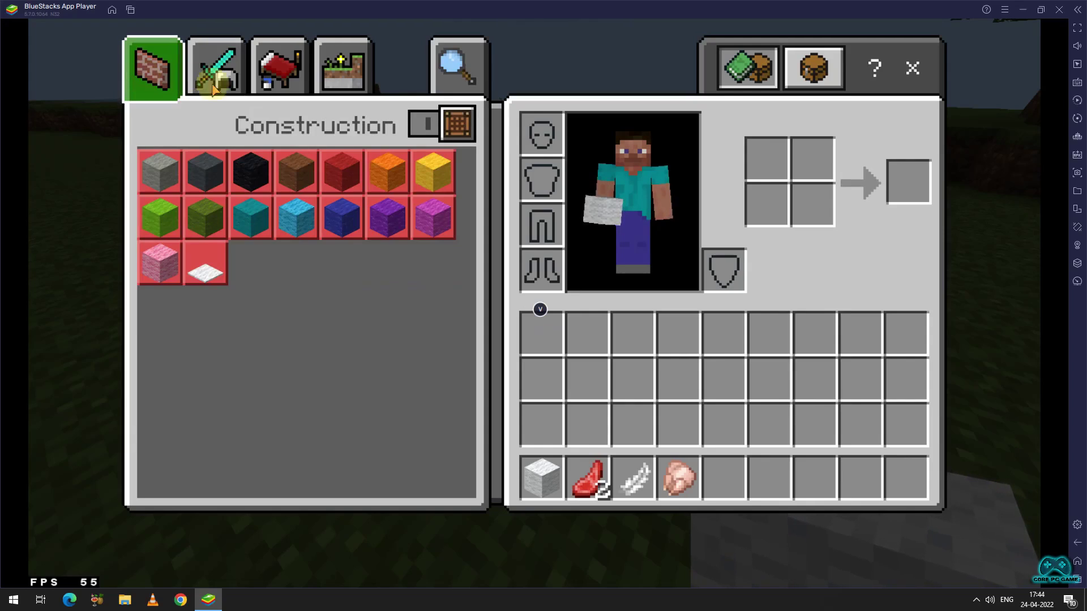
pyautogui.click(280, 67)
pyautogui.click(344, 67)
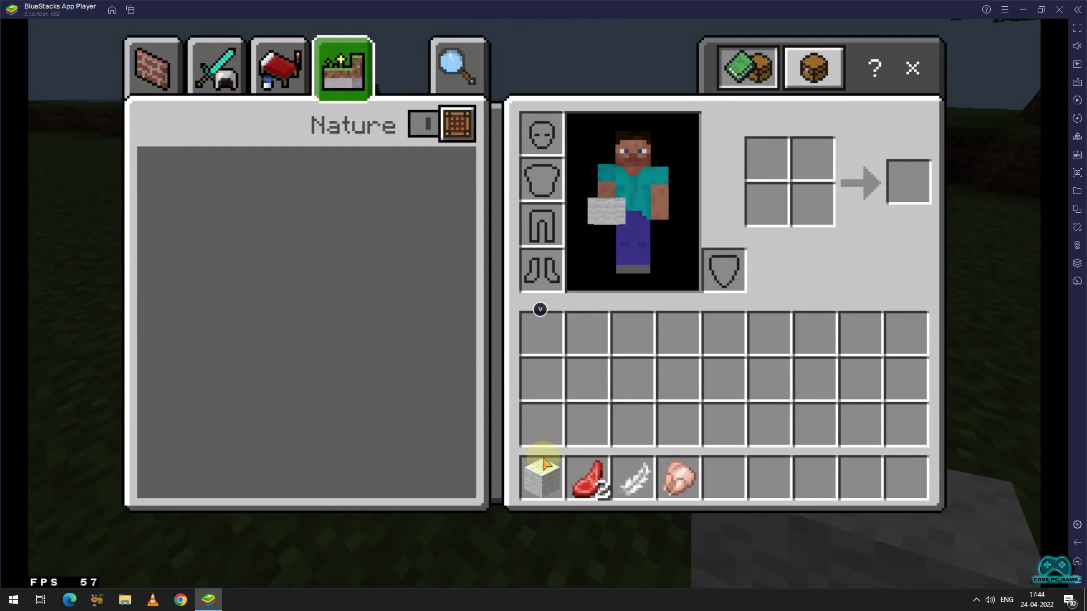
# Move the wool from the hotbar into the inventory storage and split the raw mutton over two storage slots
pyautogui.click(558, 476)
pyautogui.moveTo(558, 433); pyautogui.dragTo(542, 425)
pyautogui.moveTo(587, 478); pyautogui.dragTo(767, 389)
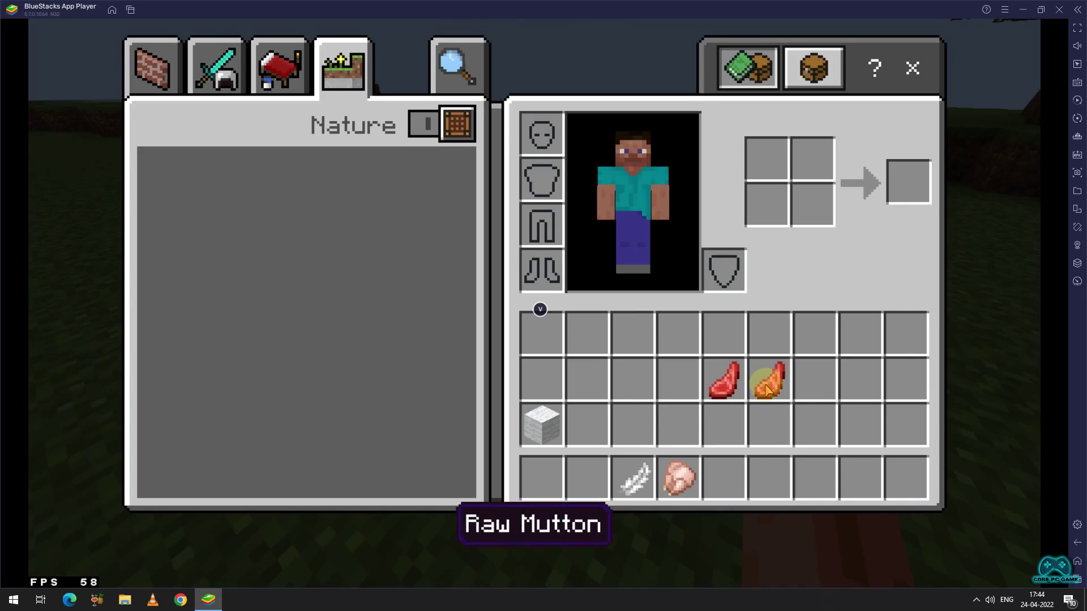
# Recombine the raw mutton in the first hotbar slot, put the wool in the second and close the inventory
pyautogui.click(740, 388)
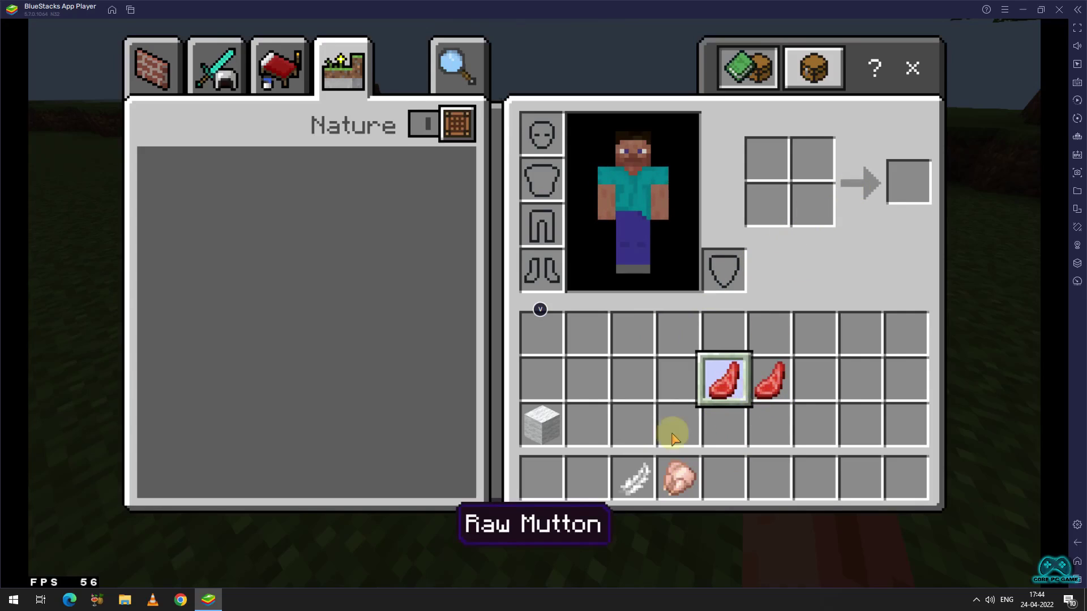
pyautogui.click(549, 484)
pyautogui.click(761, 381)
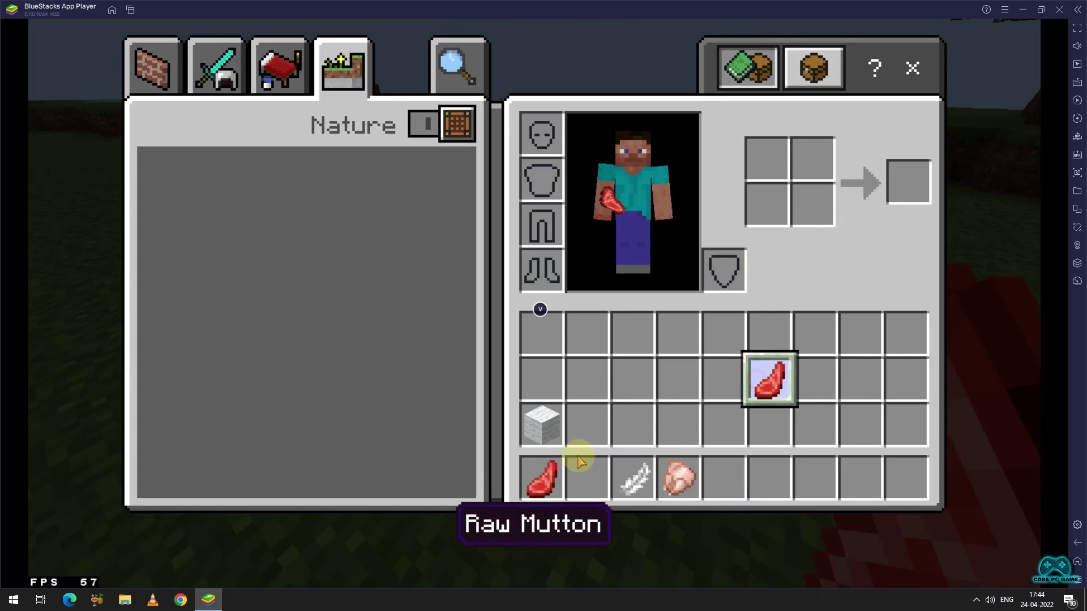
pyautogui.click(542, 482)
pyautogui.click(542, 424)
pyautogui.click(587, 478)
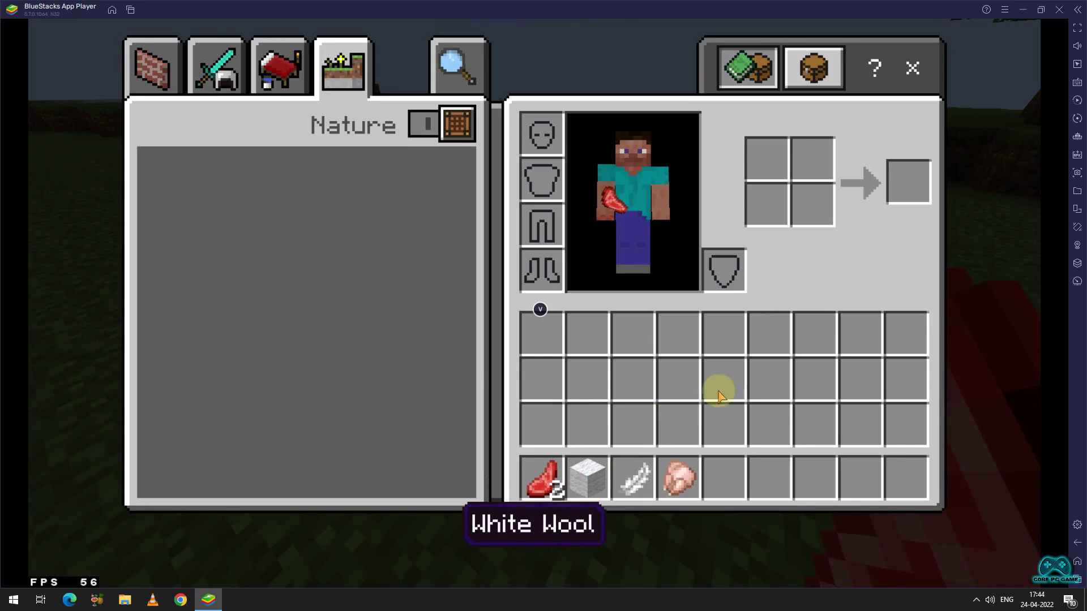
pyautogui.click(917, 66)
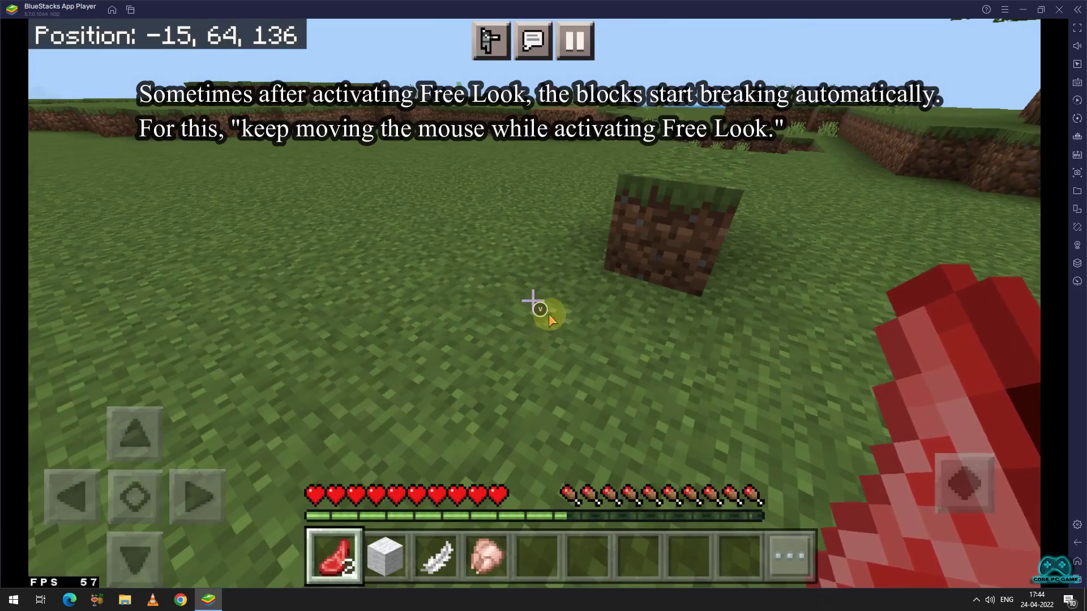
# Activate mouse aiming, walk past the lone dirt block, over the dirt ledge and up onto the grassy hill
pyautogui.press('v')
pyautogui.press('w')
pyautogui.press('w')
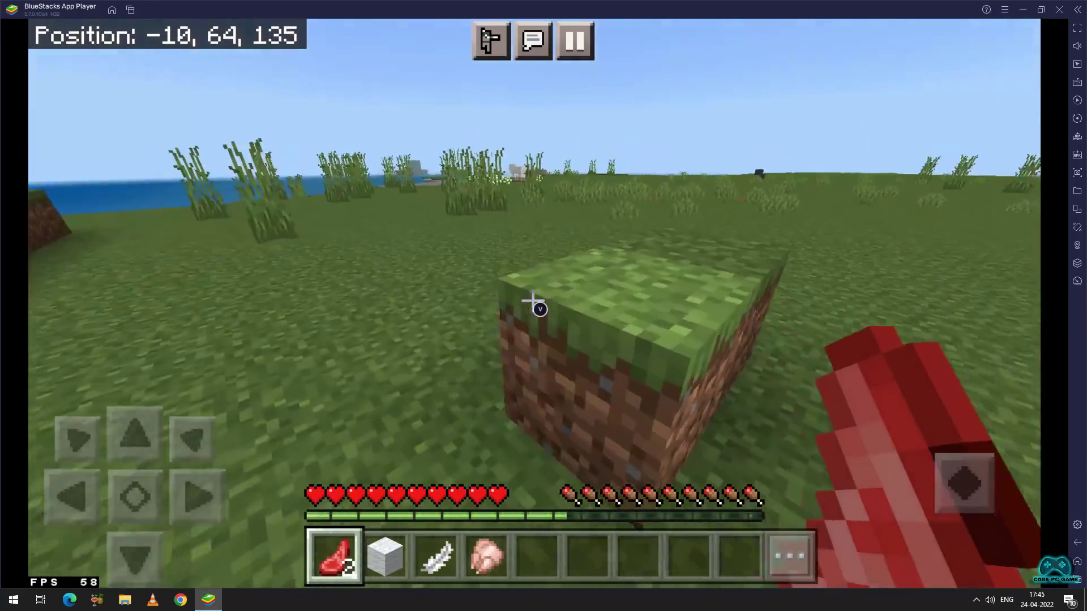
pyautogui.press('w')
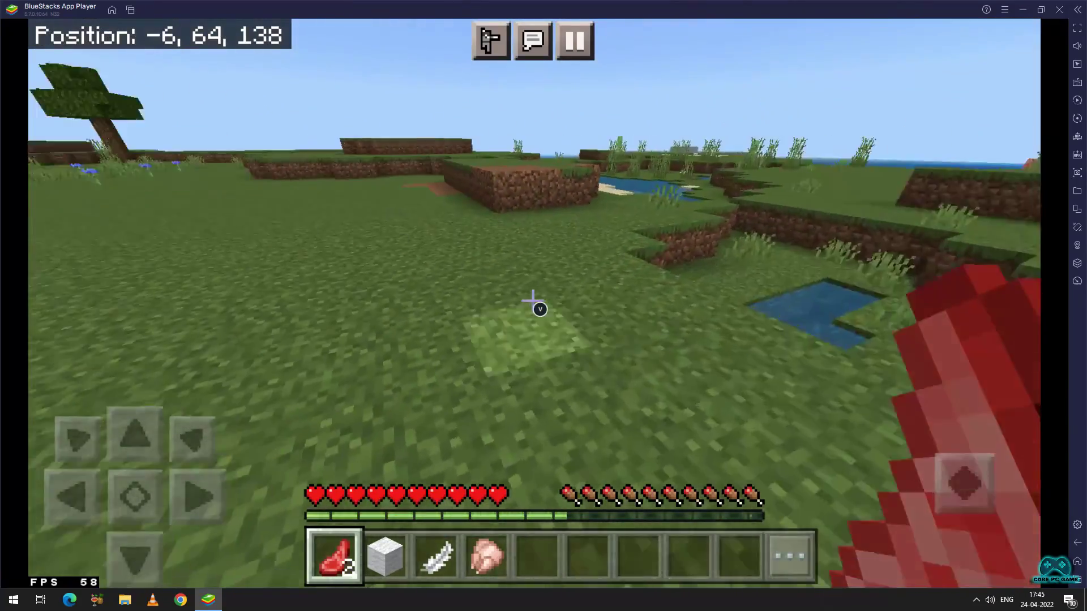
pyautogui.press('w')
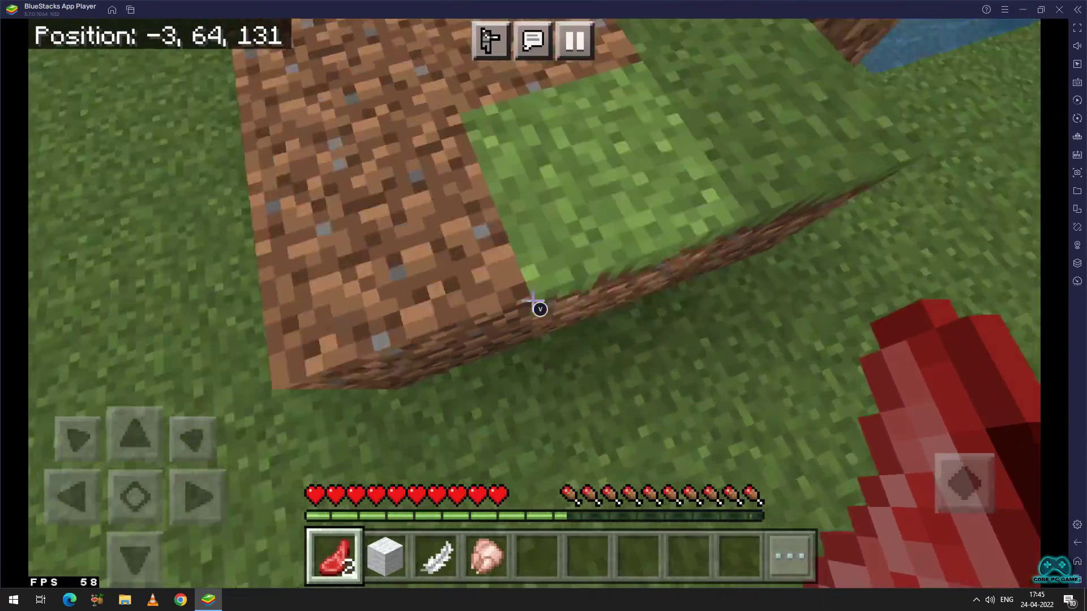
pyautogui.press('w')
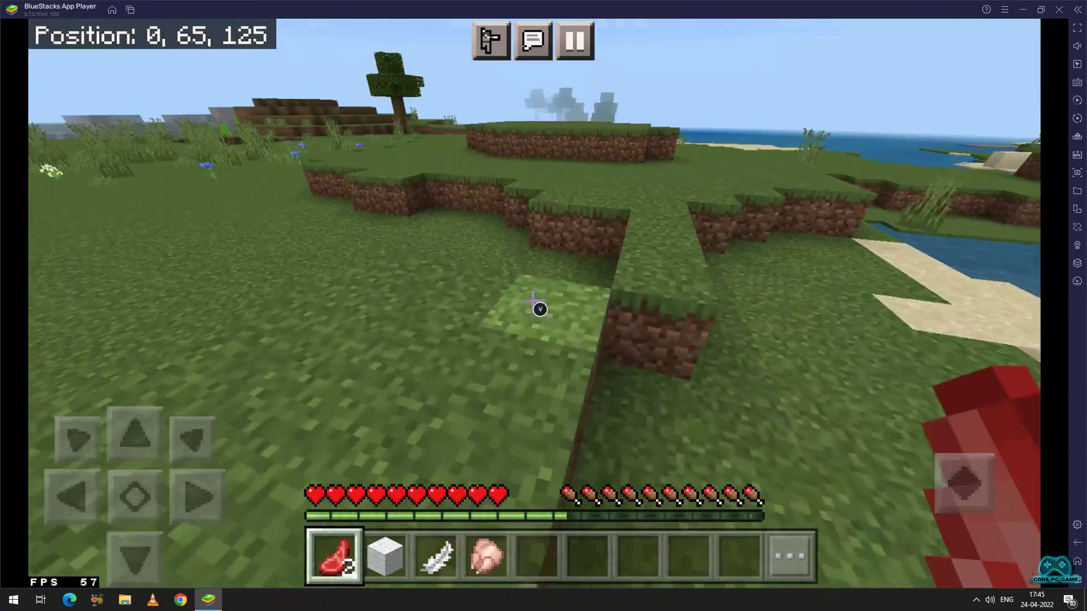
pyautogui.press('w')
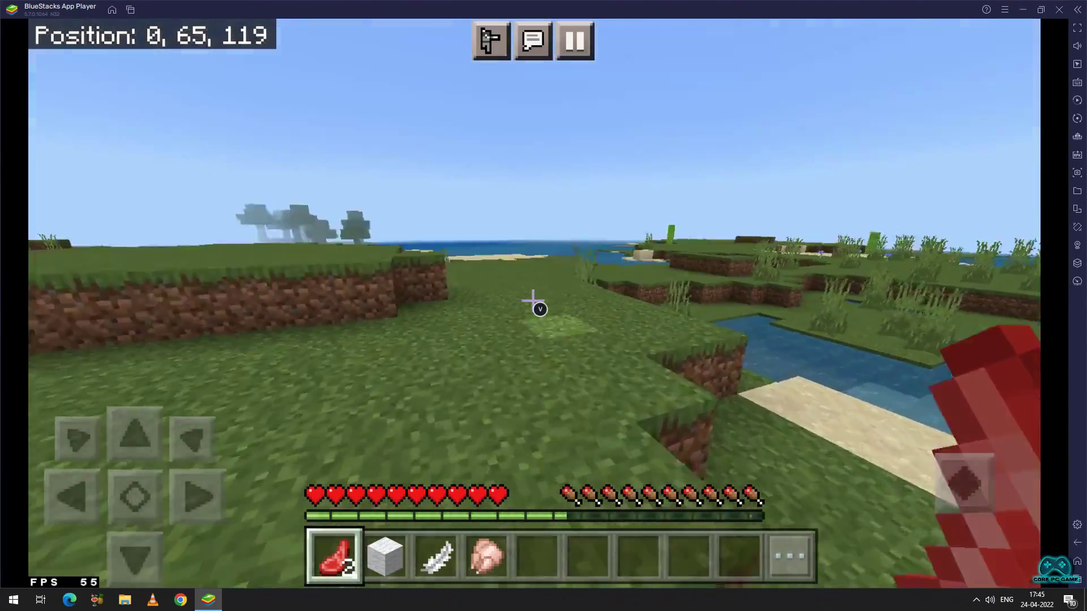
pyautogui.press('w')
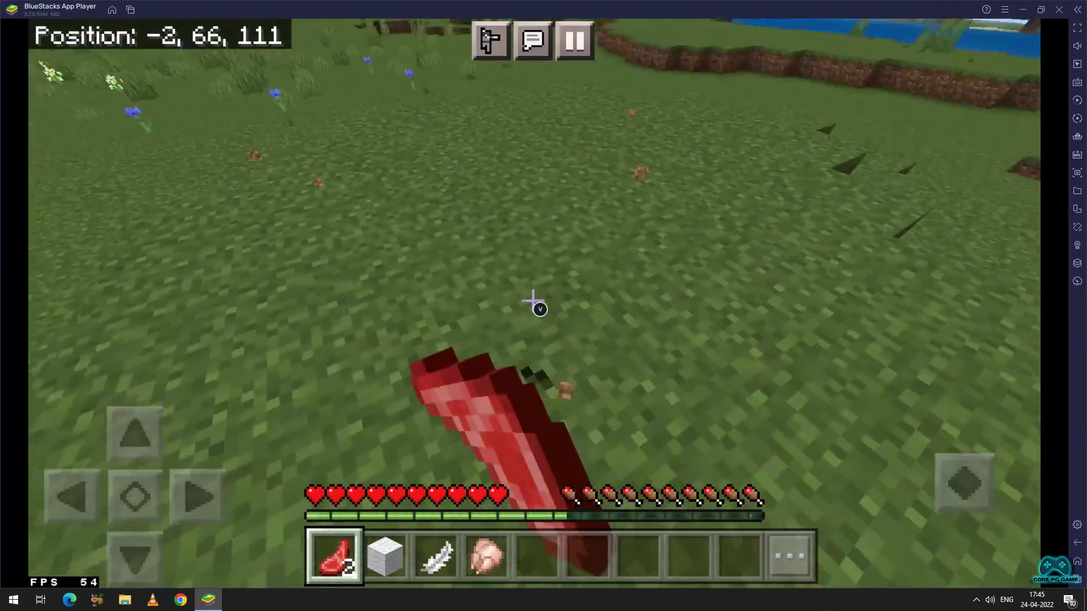
# Strike the grassy ground on the hill with the held mutton and release mouse aiming
pyautogui.click(533, 300)
pyautogui.click(533, 300)
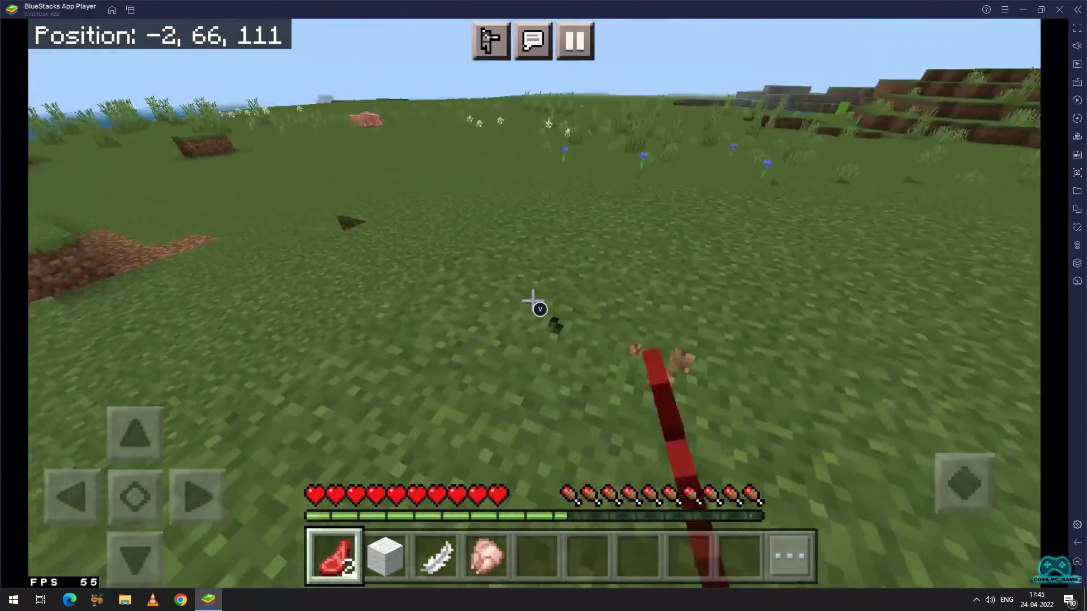
pyautogui.rightClick(537, 306)
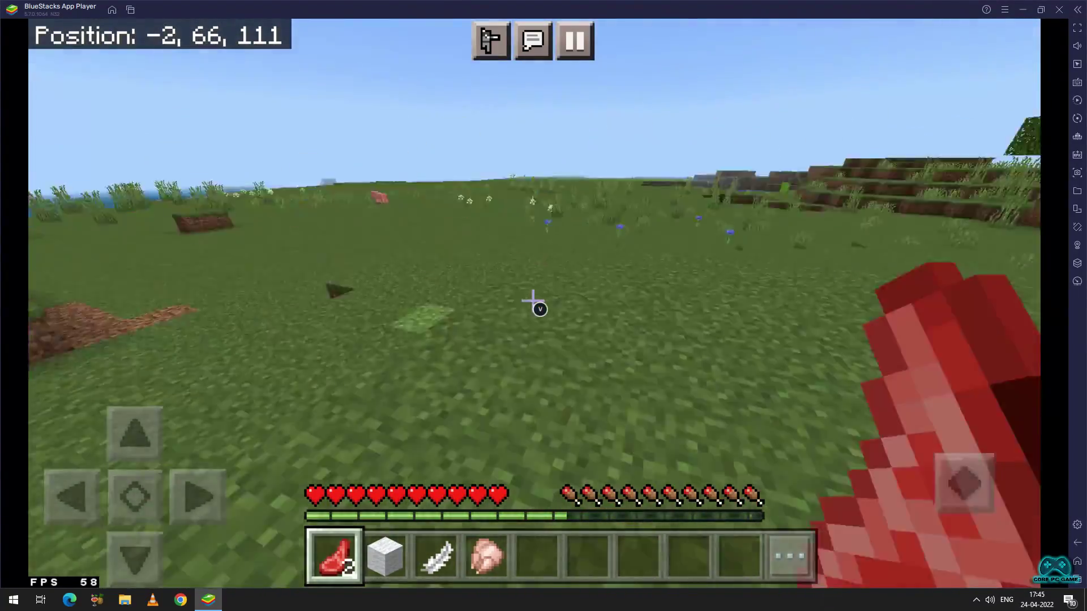
# Activate mouse aiming and walk down the grassy slope, past the dirt ledge, towards the lone grass-topped dirt block
pyautogui.moveTo(540, 309)
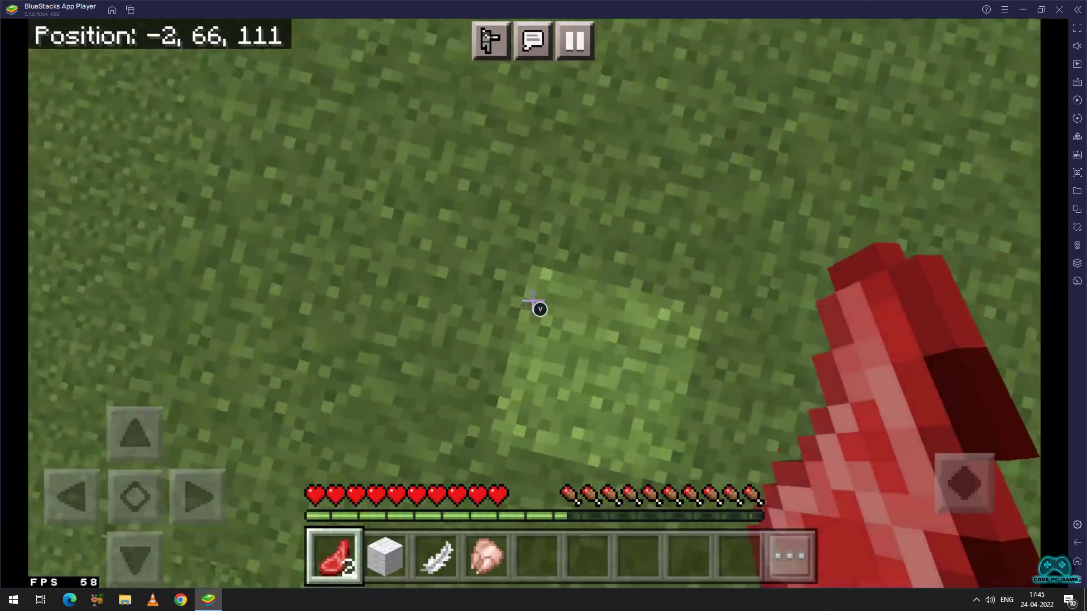
pyautogui.press('w')
pyautogui.press('w')
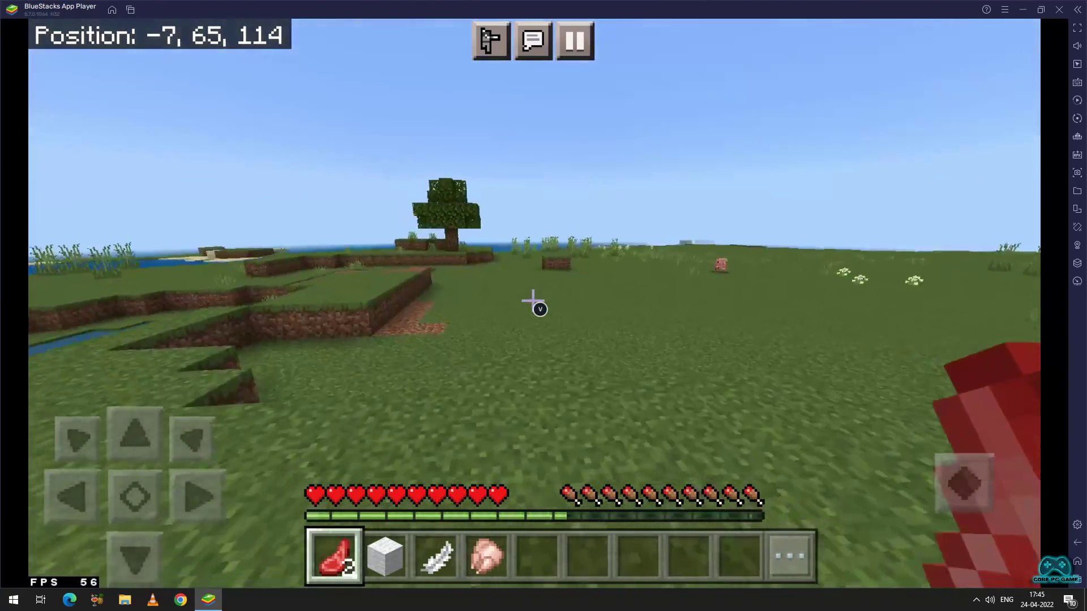
pyautogui.press('w')
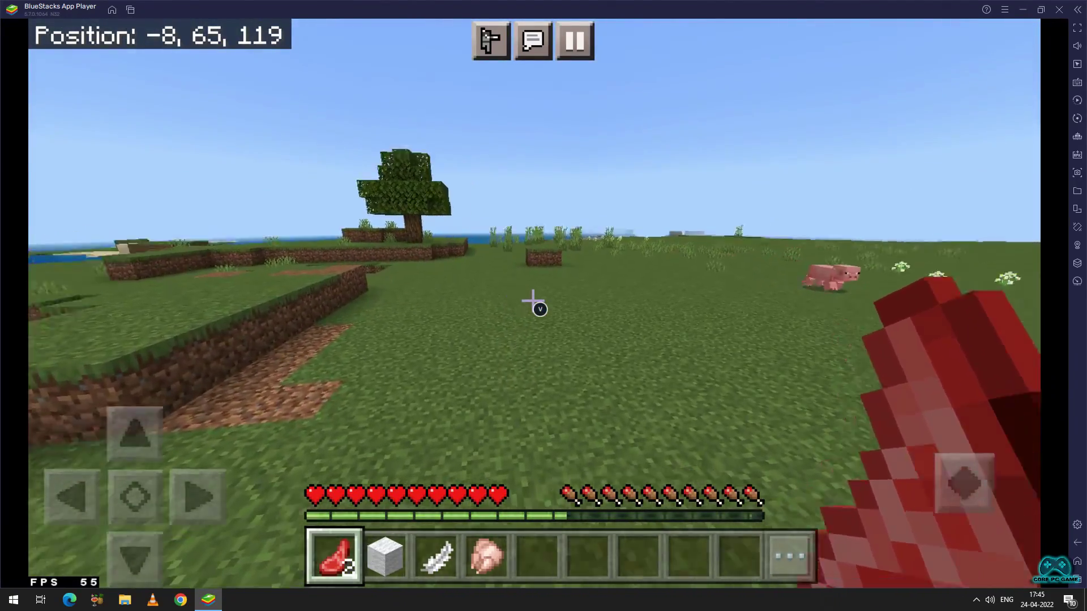
pyautogui.press('w')
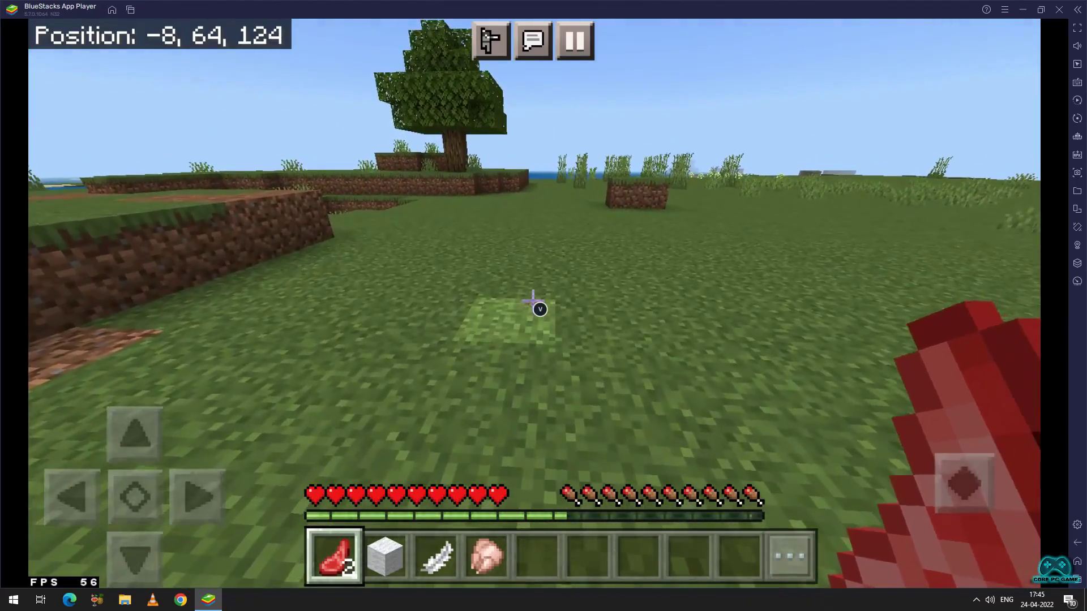
# Cycle the camera through its perspectives to first person and back to the front-facing third-person view
pyautogui.press('F5')
pyautogui.press('F5')
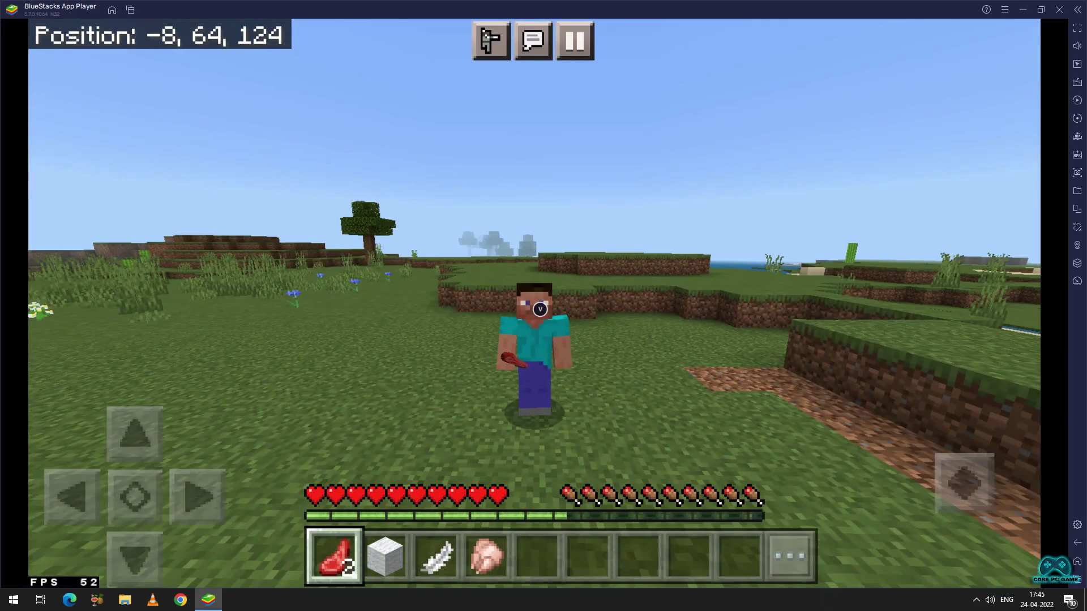
pyautogui.press('F5')
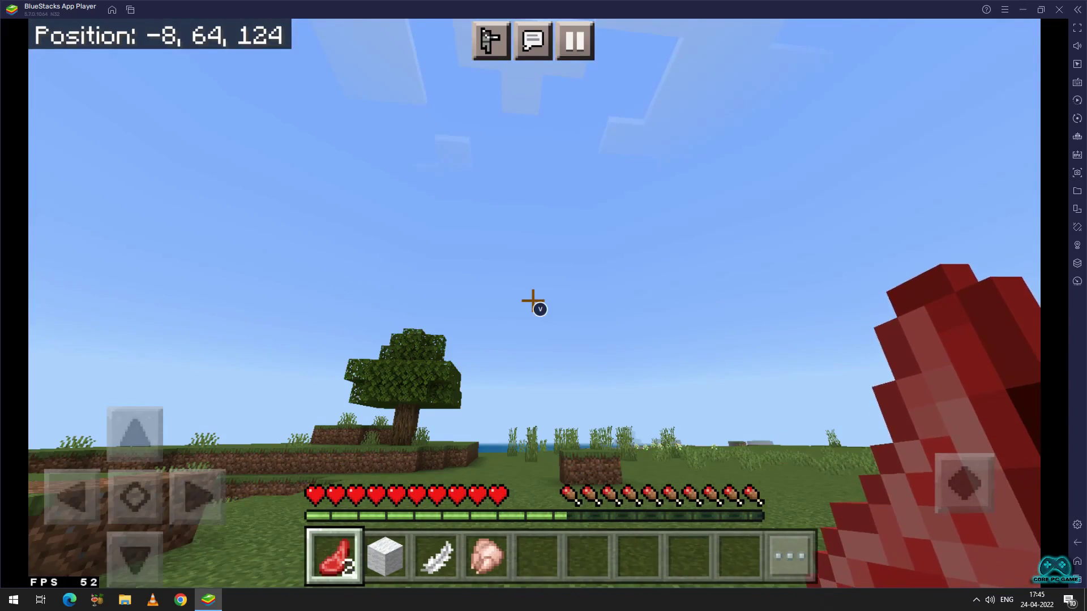
pyautogui.press('F5')
pyautogui.press('F5')
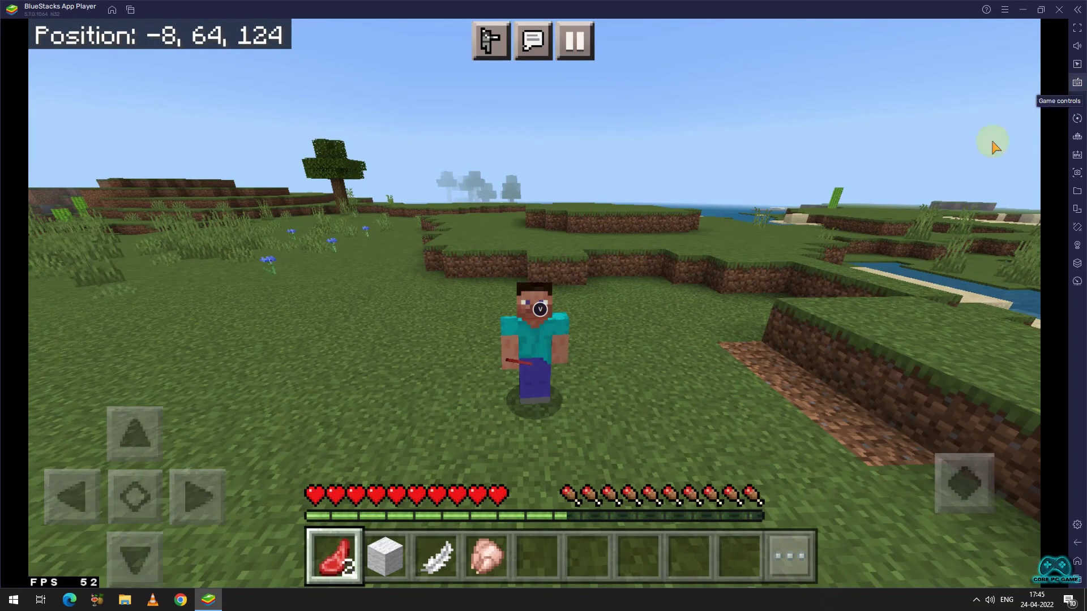
# Turn off the on-screen key hints in the BlueStacks game controls and close the settings
pyautogui.click(1072, 89)
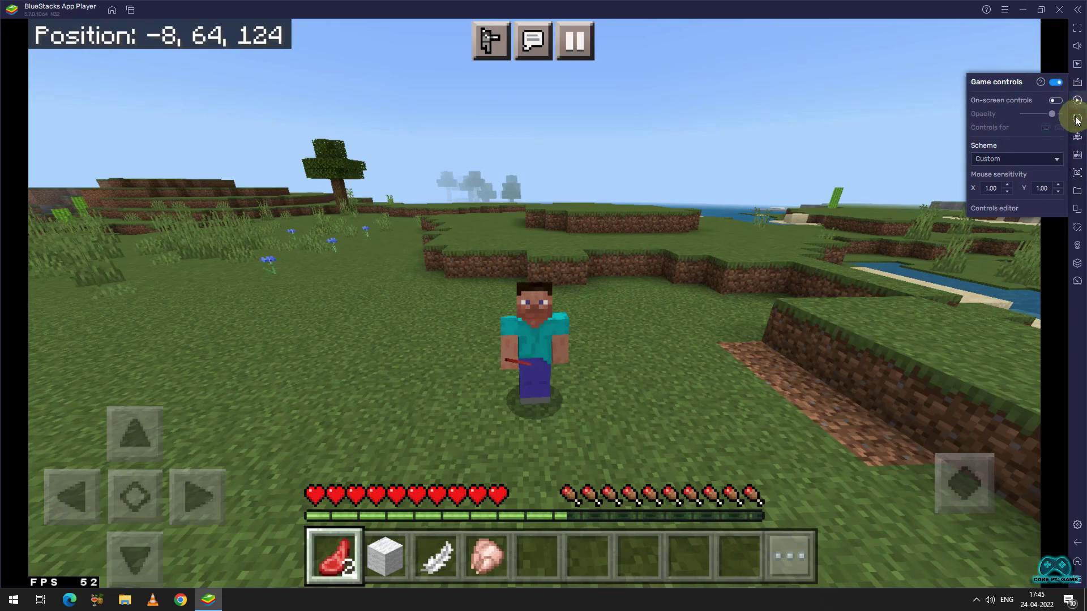
pyautogui.click(1056, 104)
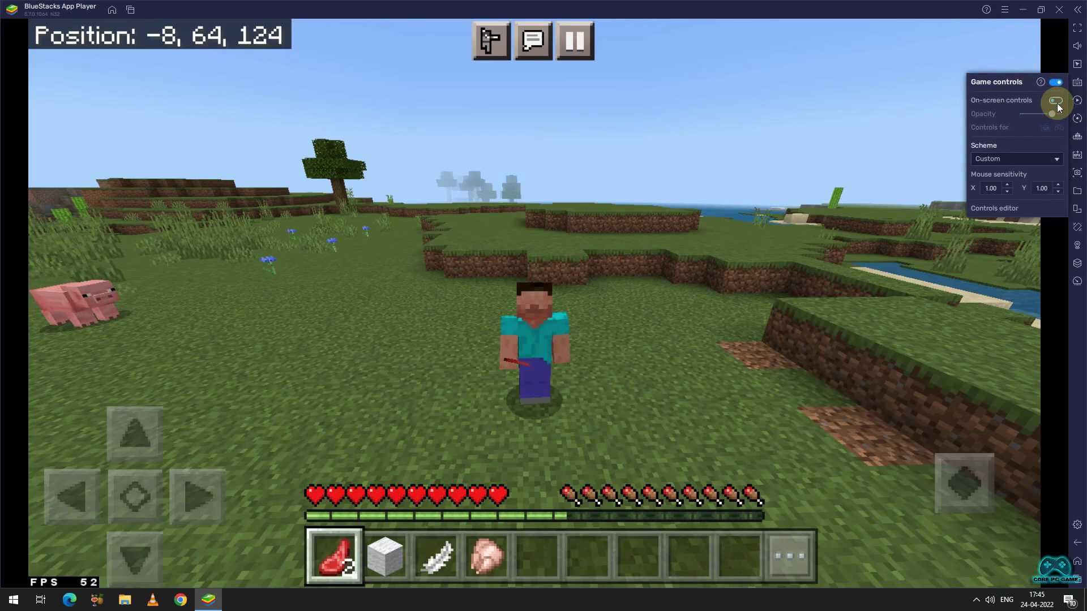
pyautogui.click(1057, 102)
pyautogui.click(1077, 84)
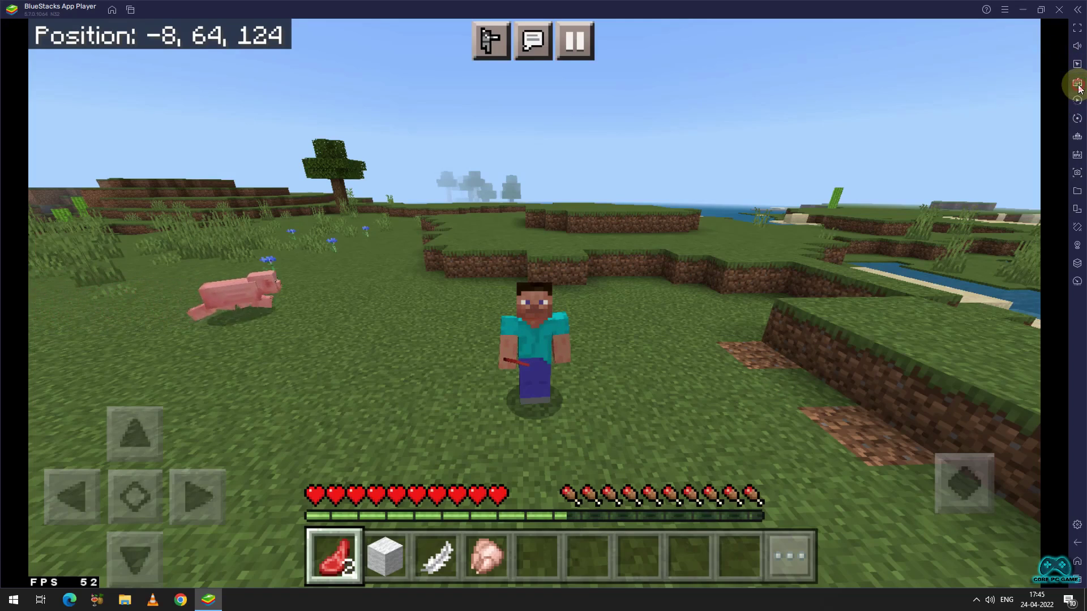
# Reactivate mouse aiming, return the camera to first person and walk around the grass near the lone dirt block
pyautogui.press('F1')
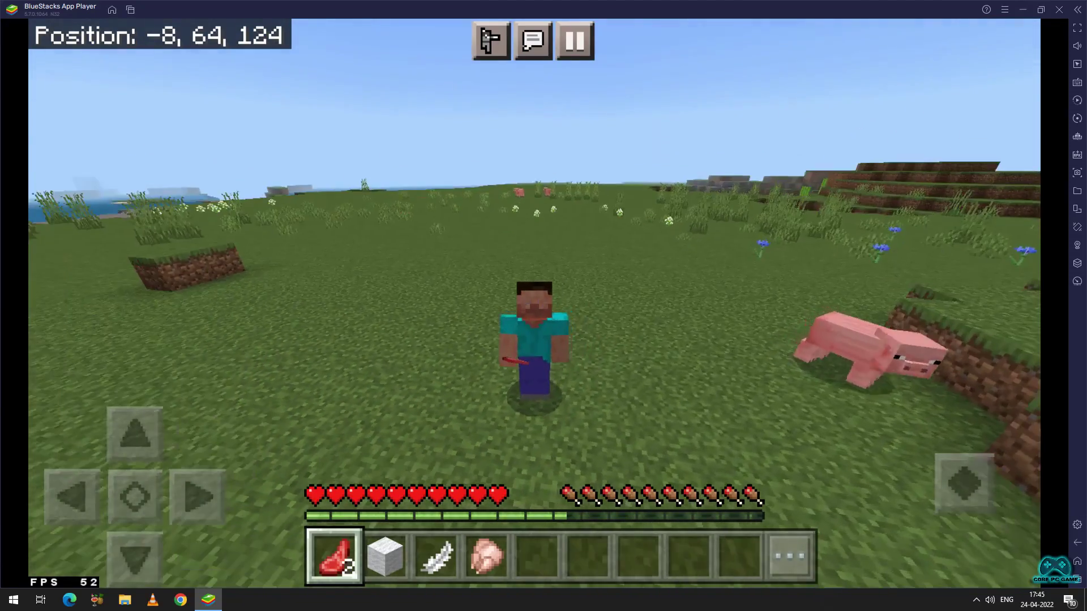
pyautogui.press('F5')
pyautogui.press('w')
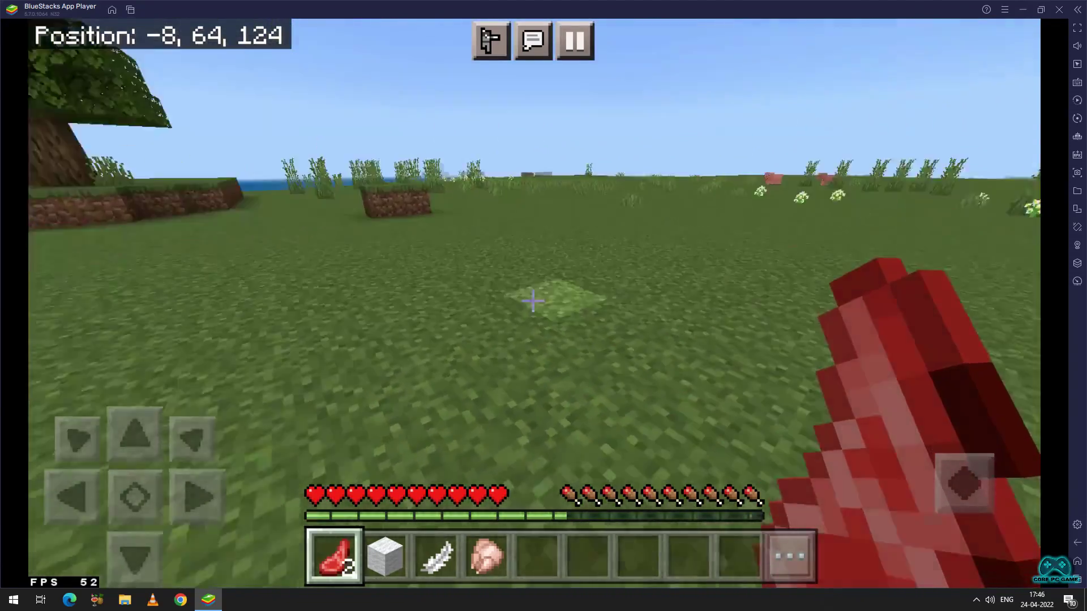
pyautogui.press('w')
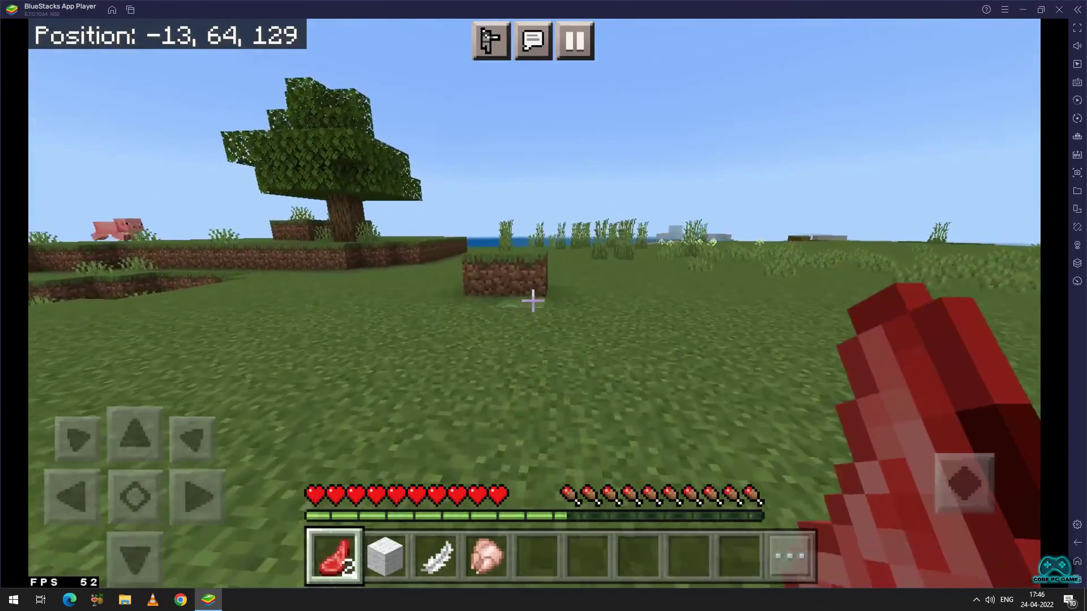
pyautogui.press('w')
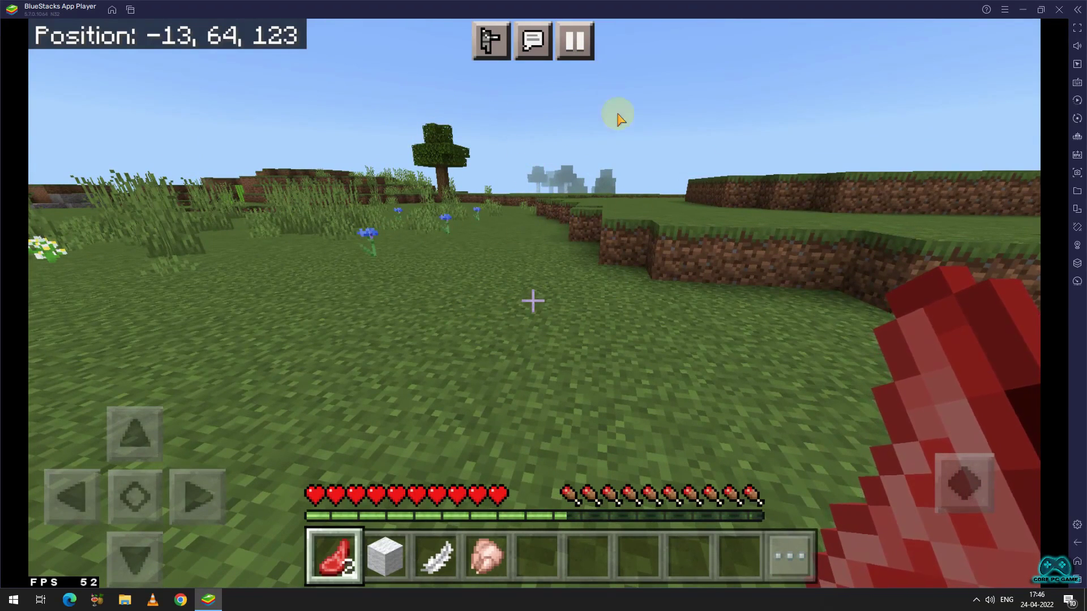
# Pause the game, then save the world and quit to the Minecraft title screen
pyautogui.click(576, 40)
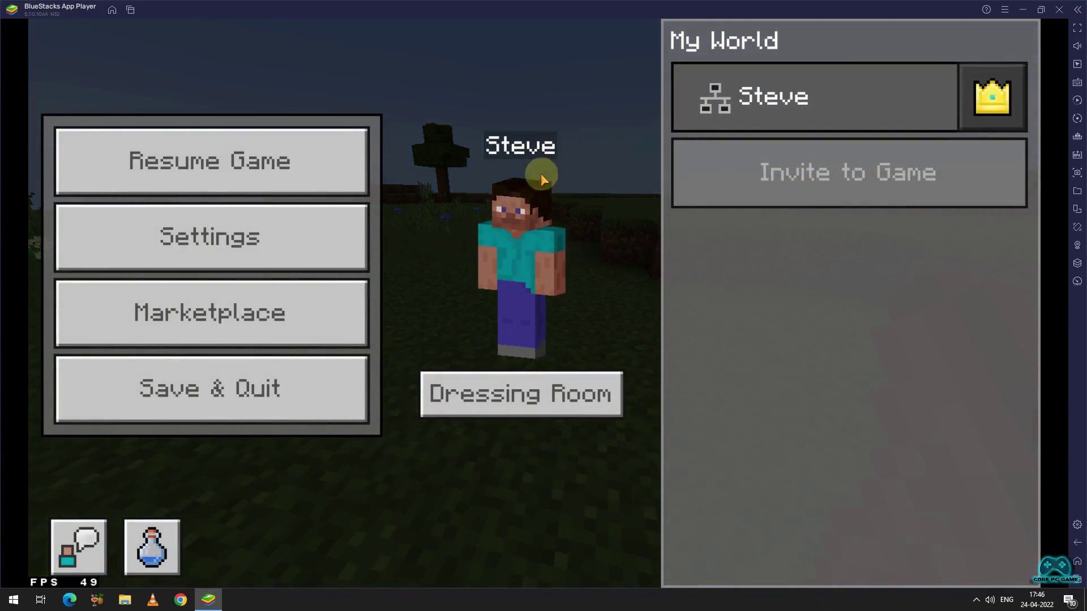
pyautogui.click(298, 381)
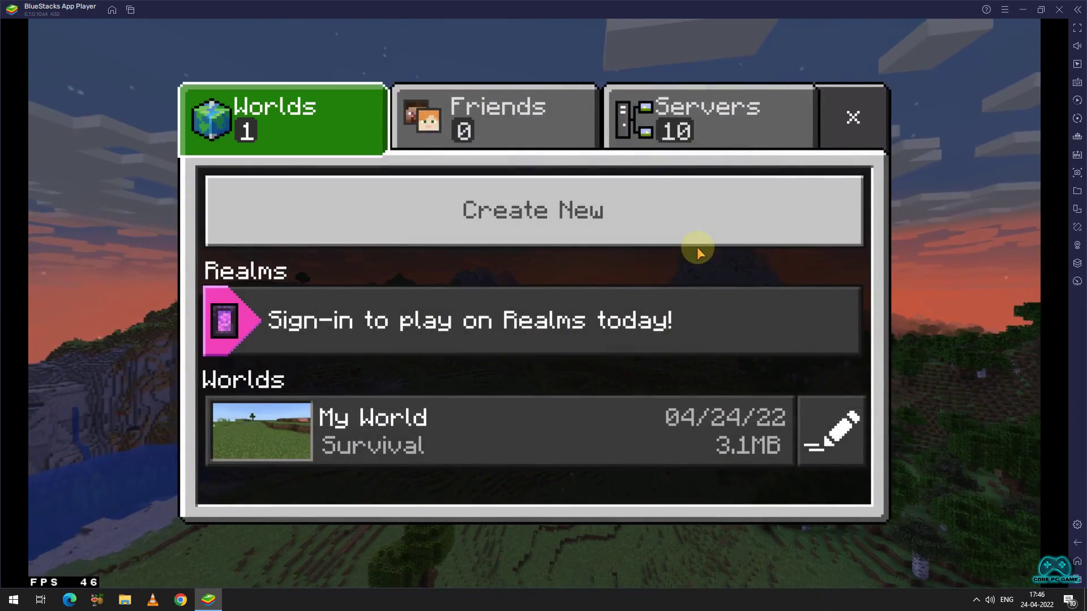
pyautogui.click(853, 117)
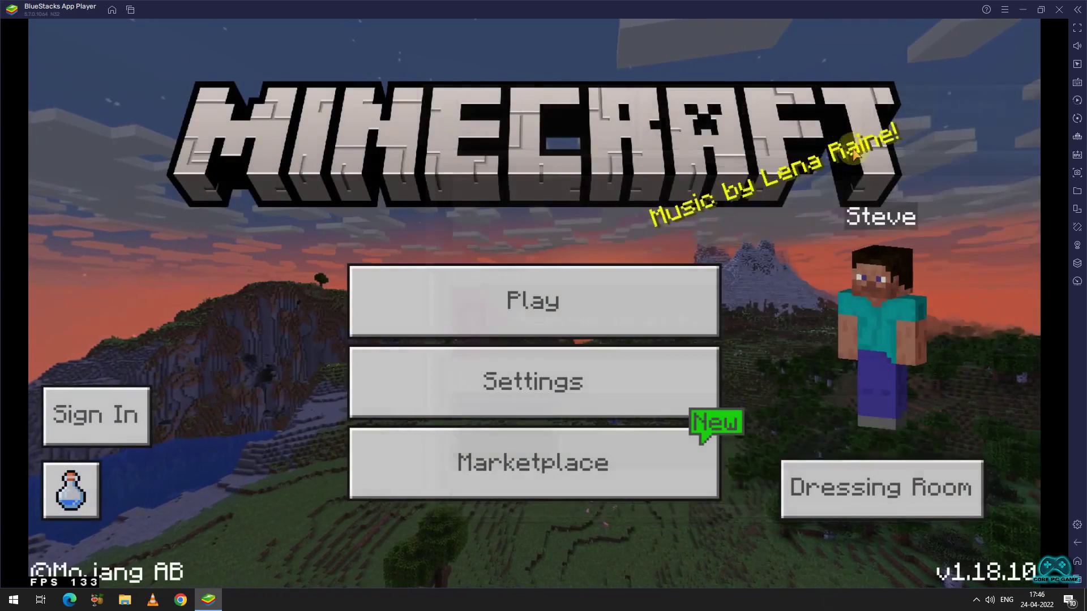
# Exit Minecraft and close the BlueStacks App Player, confirming both exits
pyautogui.click(1076, 542)
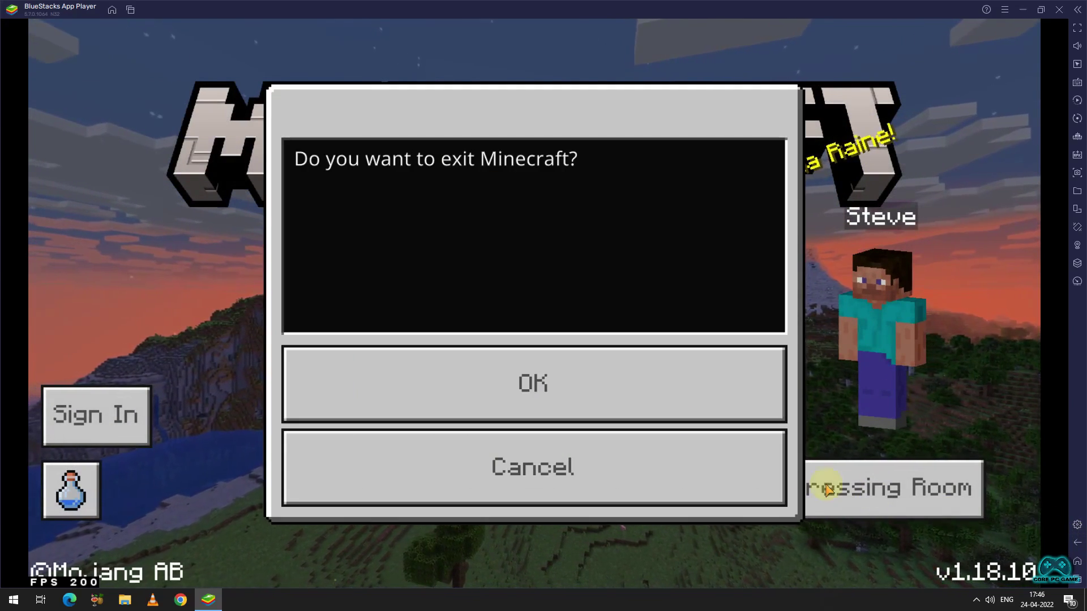
pyautogui.click(538, 384)
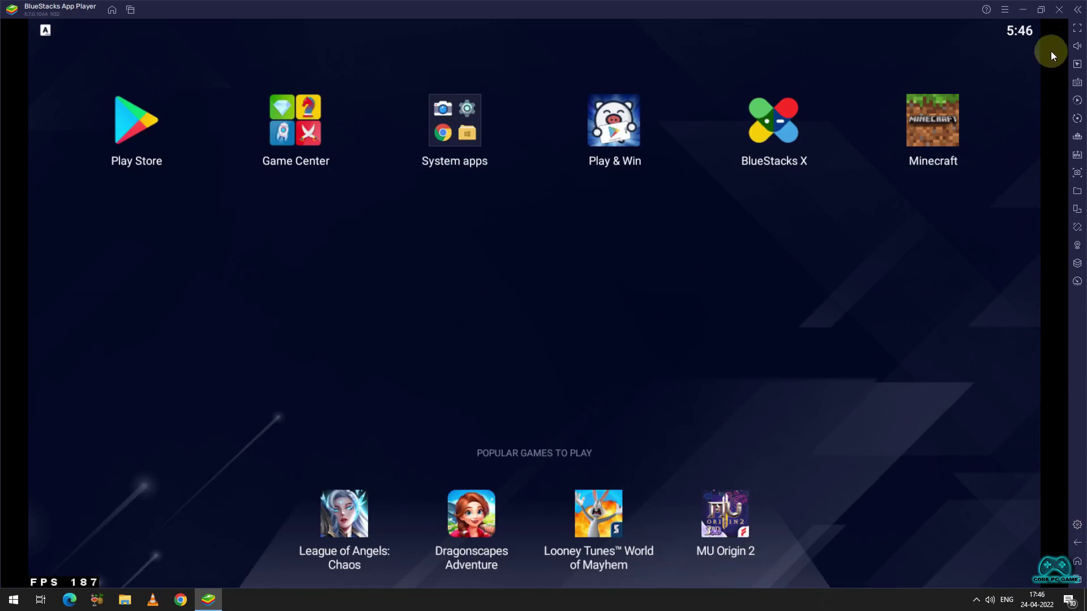
pyautogui.click(1060, 10)
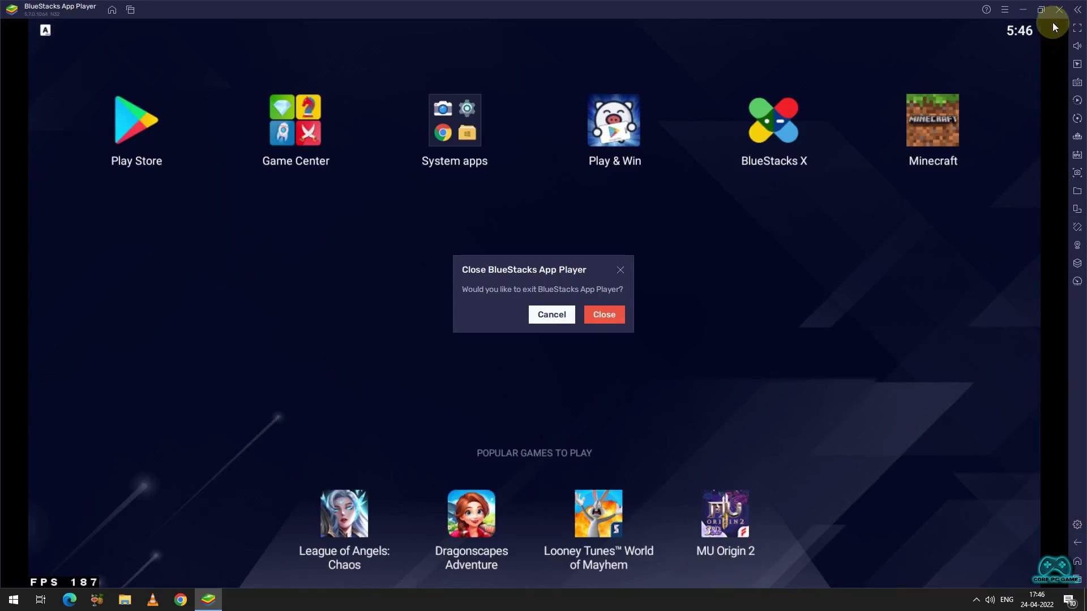
pyautogui.click(603, 311)
pyautogui.rightClick(591, 226)
pyautogui.click(607, 256)
pyautogui.rightClick(607, 253)
pyautogui.click(629, 286)
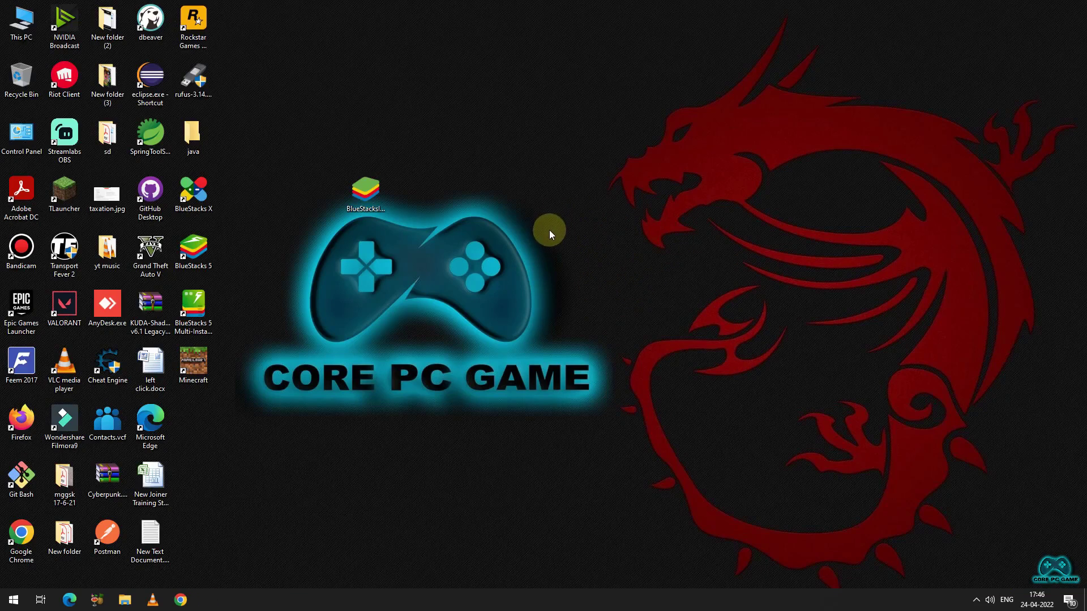